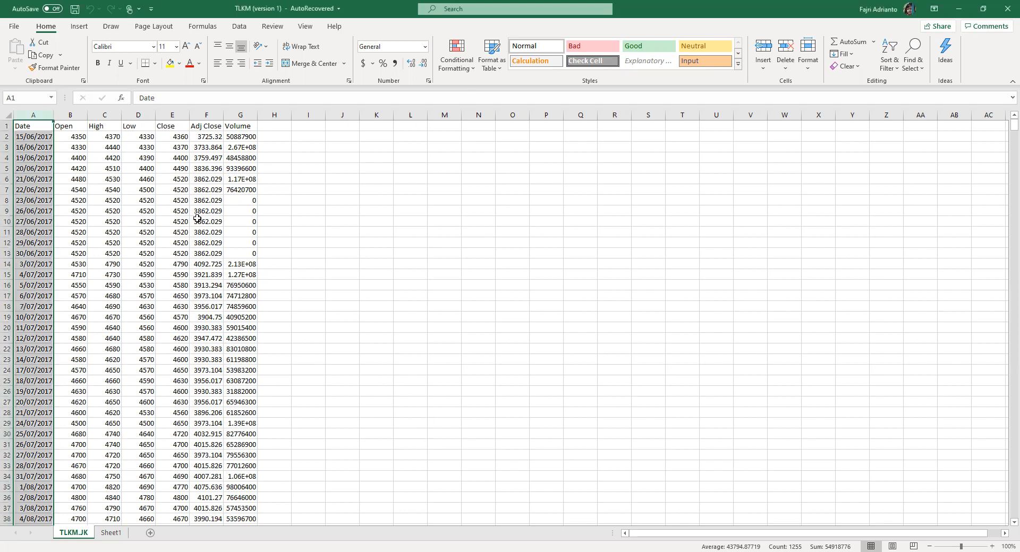
# Copy the whole Close column from the TLKM.JK sheet into a new sheet, starting at cell B1
pyautogui.click(167, 127)
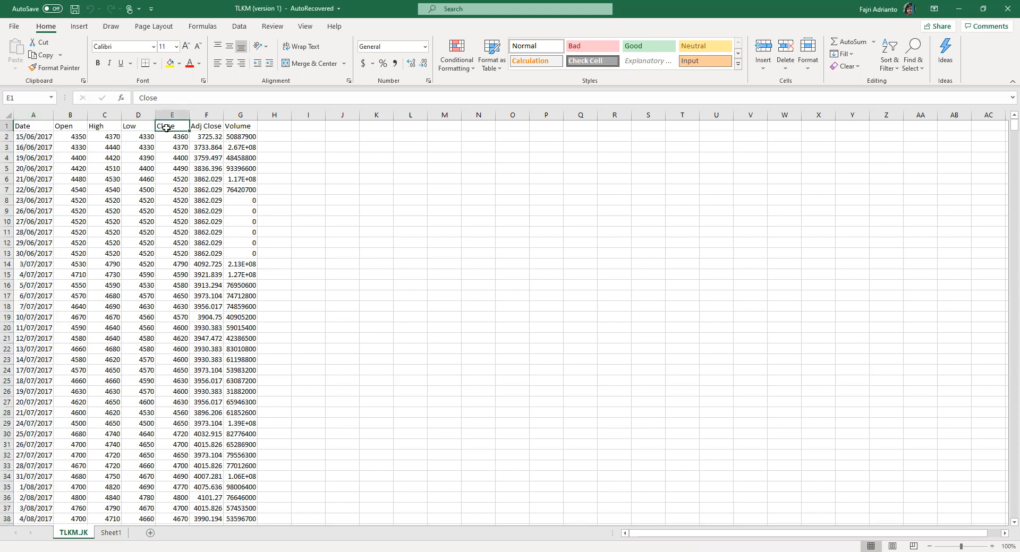
pyautogui.hotkey('ctrl', 'shift', 'Down')
pyautogui.hotkey('ctrl', 'c')
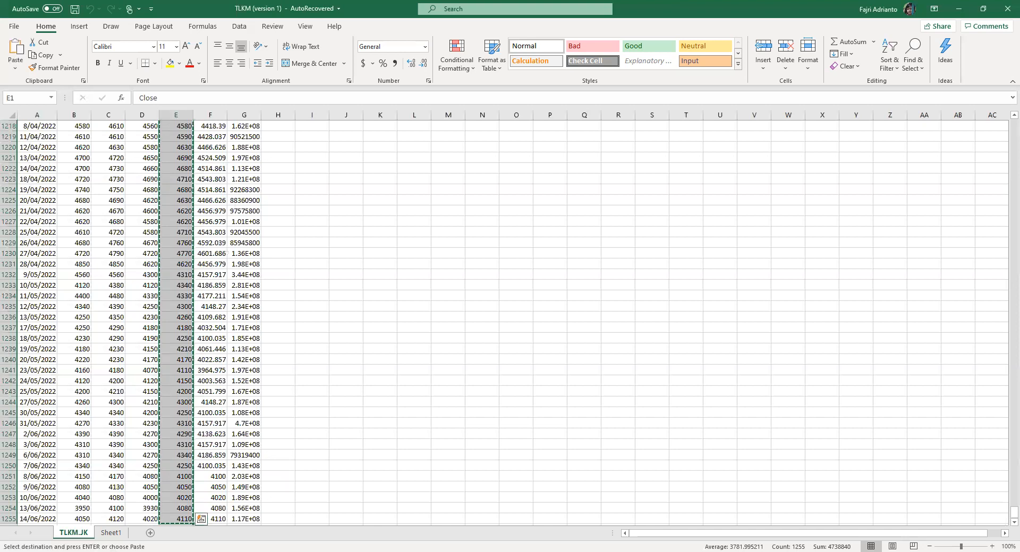
pyautogui.click(150, 533)
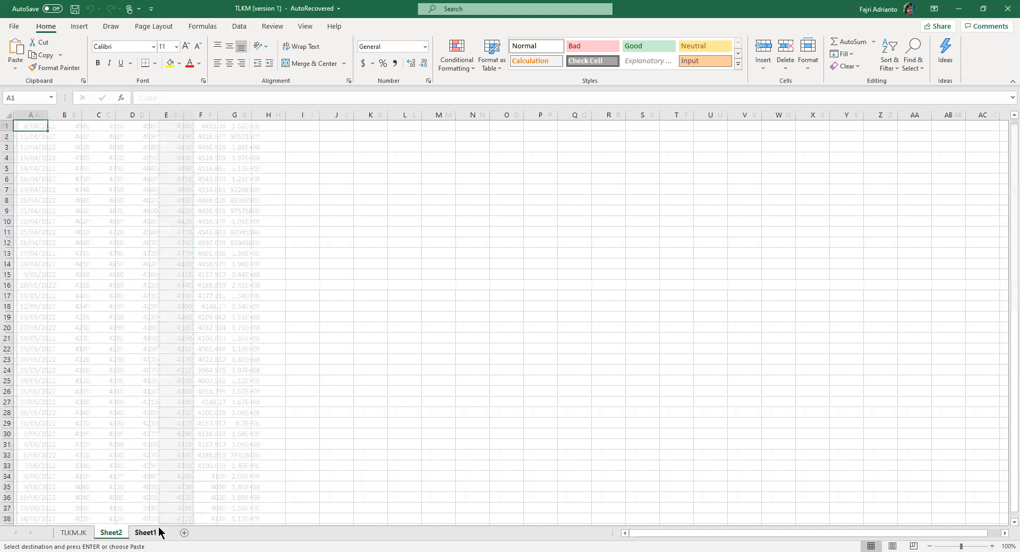
pyautogui.click(69, 138)
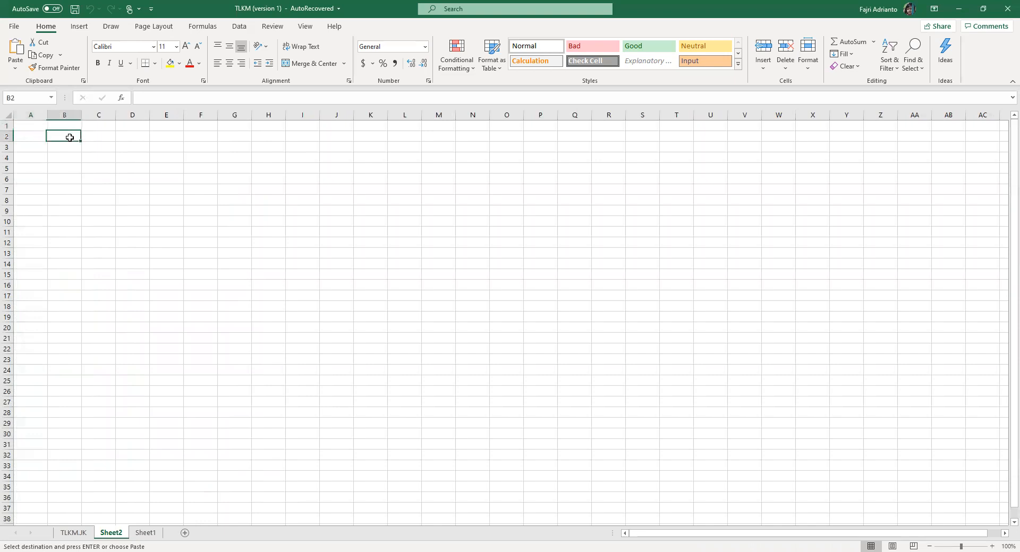
pyautogui.click(69, 126)
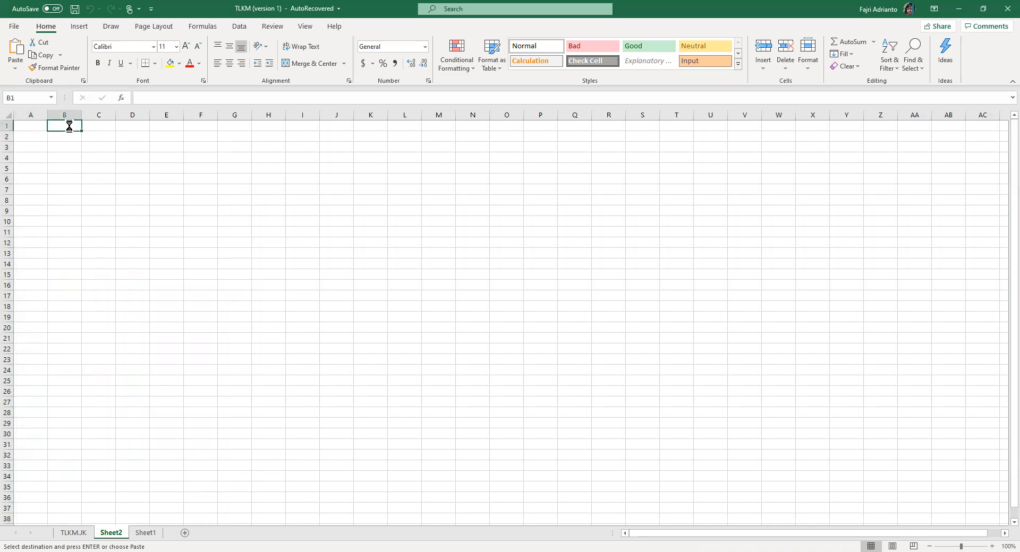
pyautogui.hotkey('ctrl', 'v')
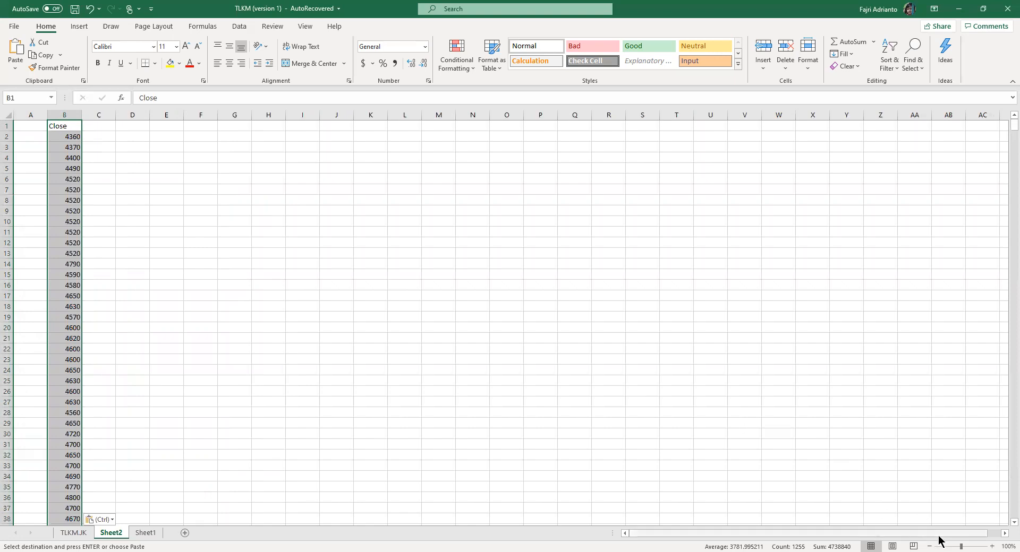
# Copy the whole Date column from TLKM.JK into Sheet2 starting at A1, and fit column A's width to the dates
pyautogui.click(992, 545)
pyautogui.click(992, 545)
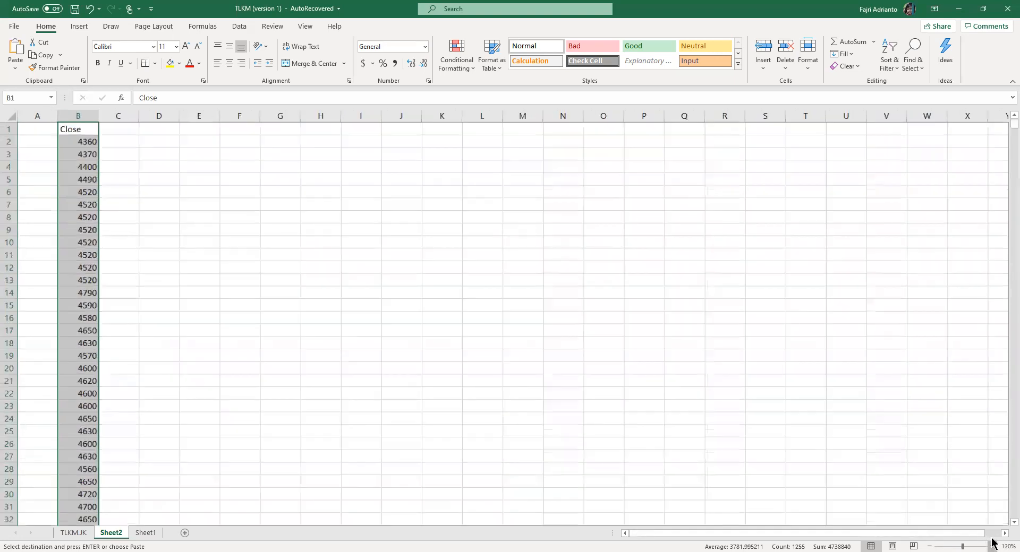
pyautogui.click(991, 545)
pyautogui.click(992, 545)
pyautogui.click(991, 545)
pyautogui.click(991, 546)
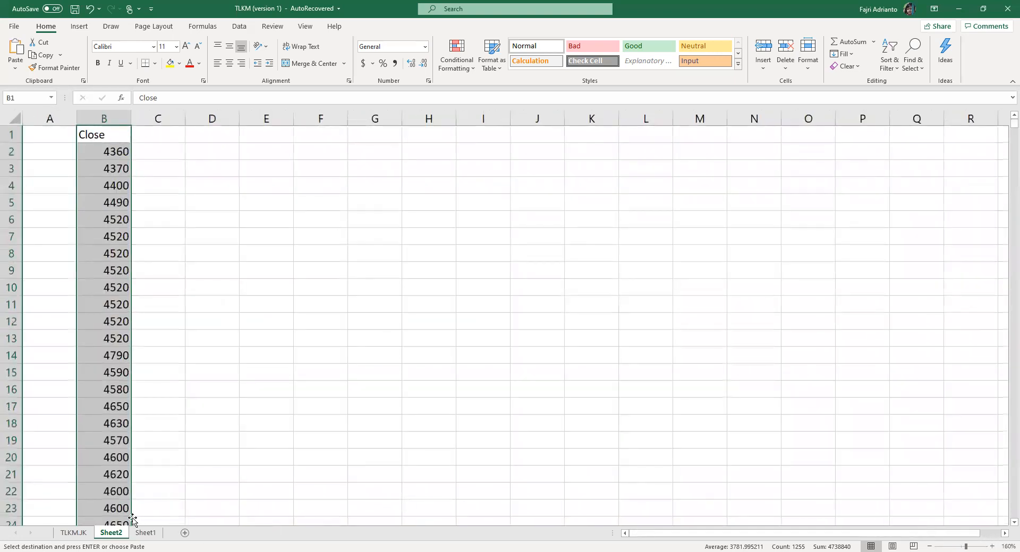
pyautogui.click(74, 533)
pyautogui.scroll(1, 43, 143)
pyautogui.scroll(17, 43, 145)
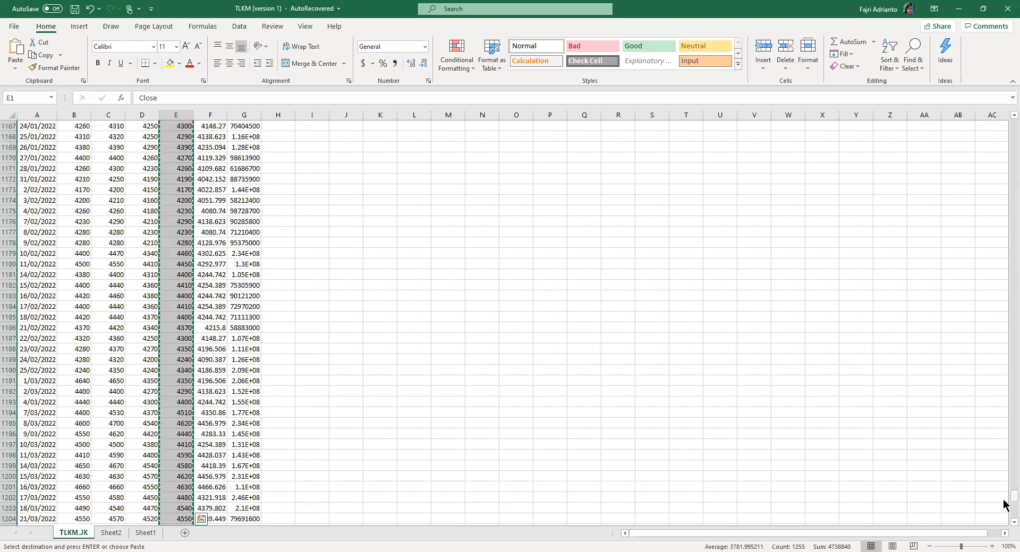
pyautogui.moveTo(1004, 504); pyautogui.dragTo(1002, 99)
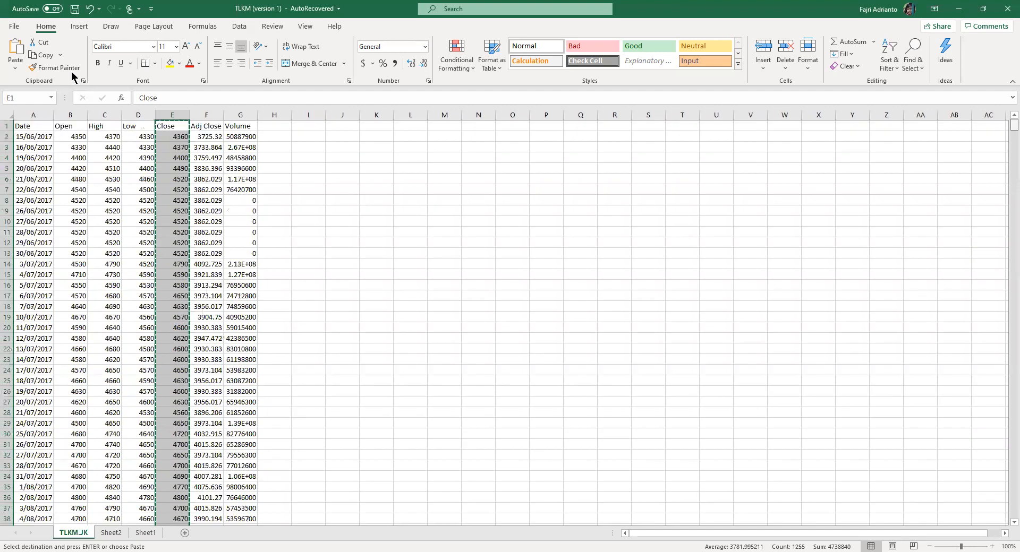
pyautogui.click(38, 126)
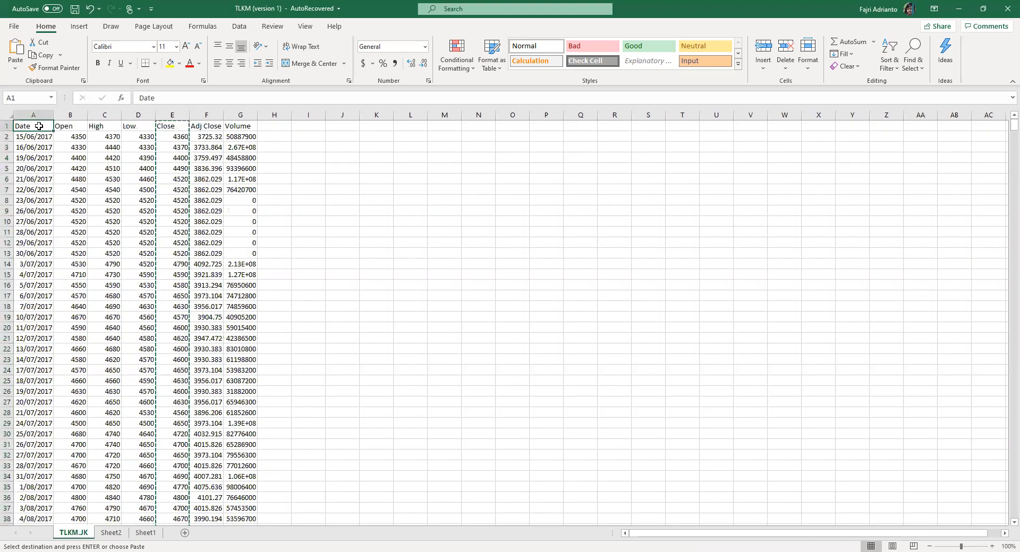
pyautogui.hotkey('ctrl', 'shift', 'Down')
pyautogui.hotkey('ctrl', 'c')
pyautogui.click(118, 532)
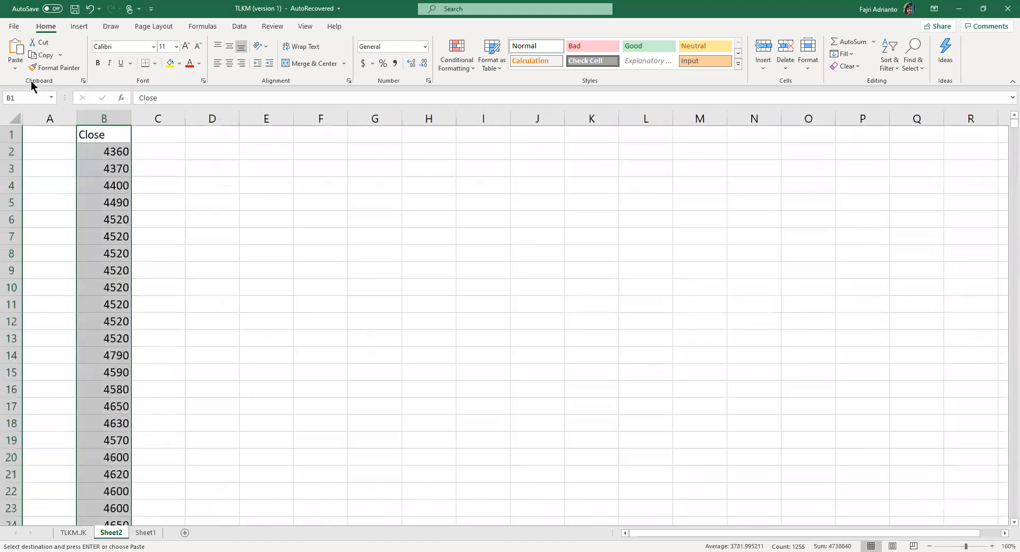
pyautogui.click(43, 139)
pyautogui.hotkey('ctrl', 'v')
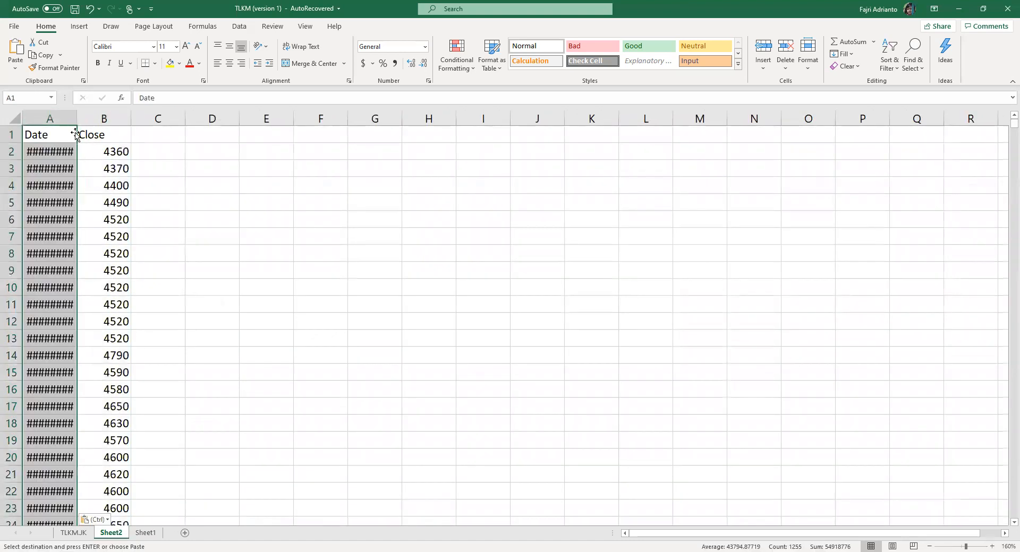
pyautogui.doubleClick(77, 112)
# Rename the Close header in B1 of Sheet2 as TLKM
pyautogui.click(113, 134)
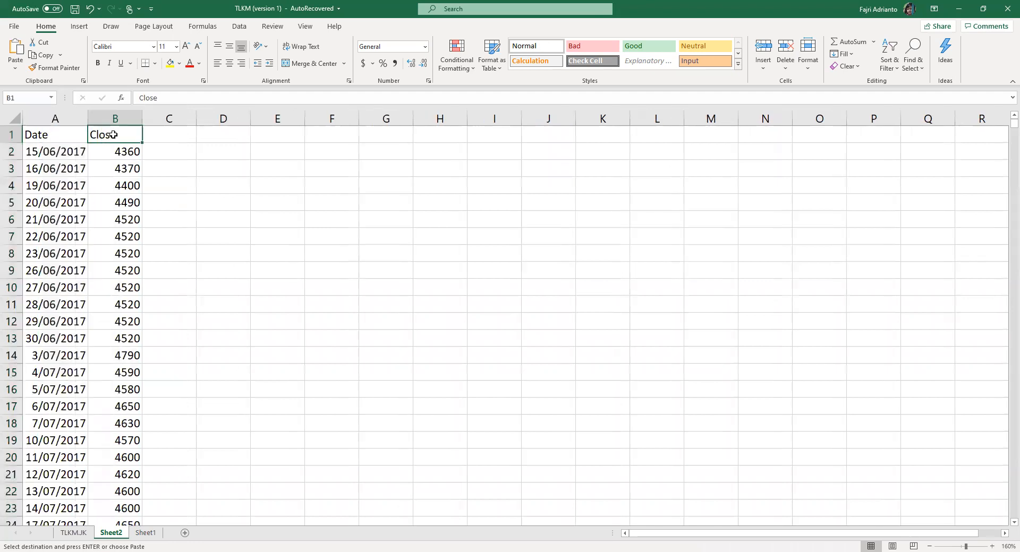
pyautogui.write('TLKM')
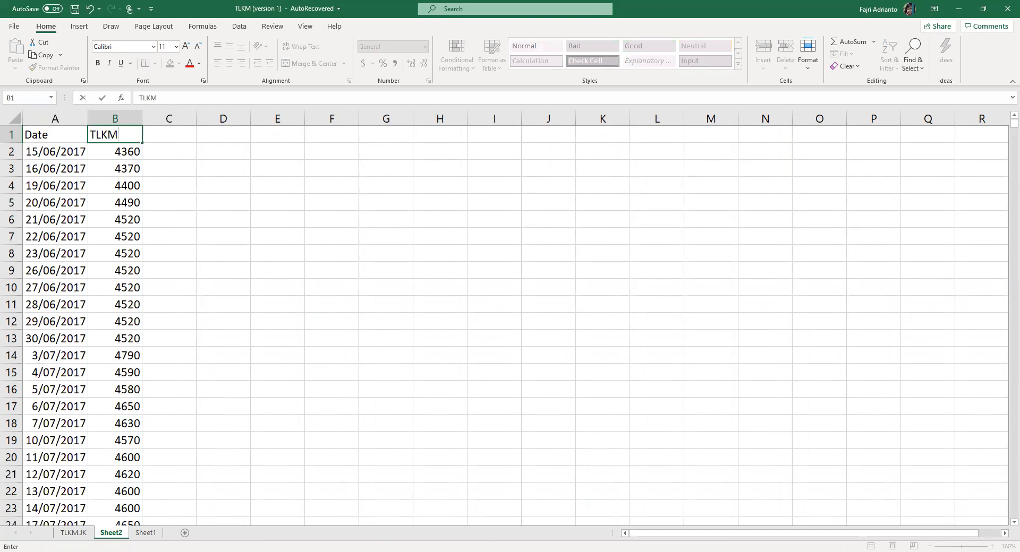
pyautogui.press('Return')
# Paste the copied BBRI closing prices into column C starting at C1, and change the header to BBRI
pyautogui.rightClick(169, 129)
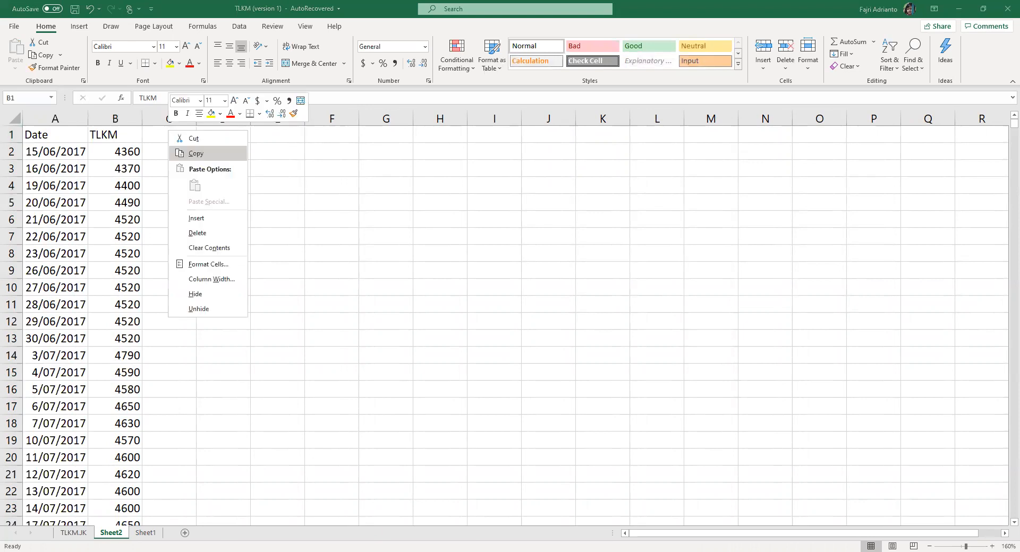
pyautogui.click(195, 153)
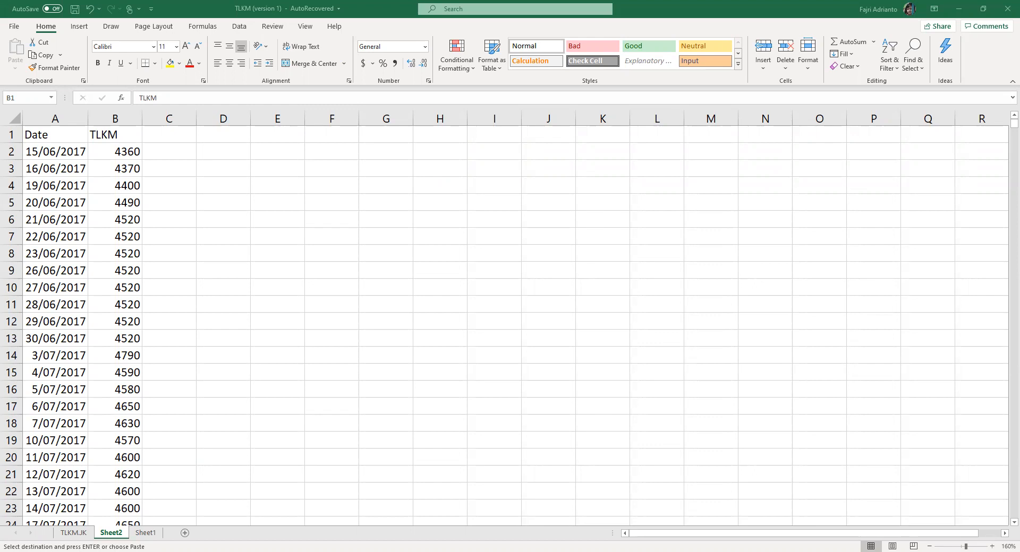
pyautogui.click(169, 135)
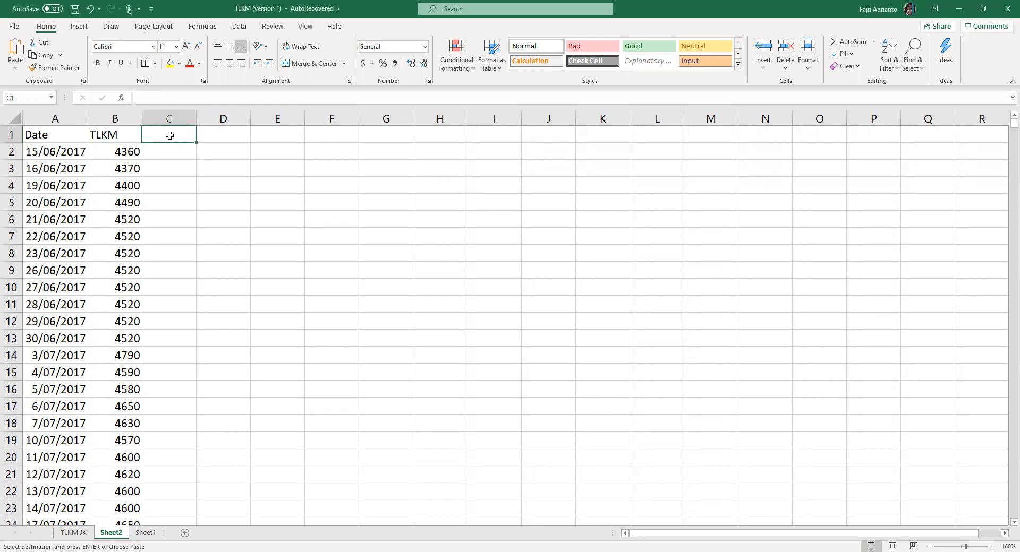
pyautogui.hotkey('ctrl', 'v')
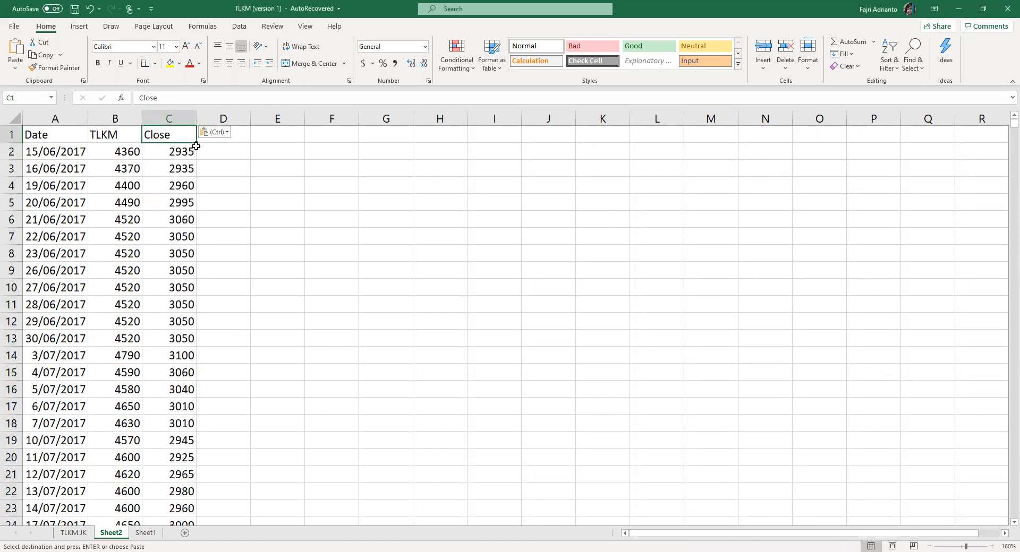
pyautogui.write('bb')
pyautogui.press('BackSpace')
pyautogui.press('BackSpace')
pyautogui.write('BBRI')
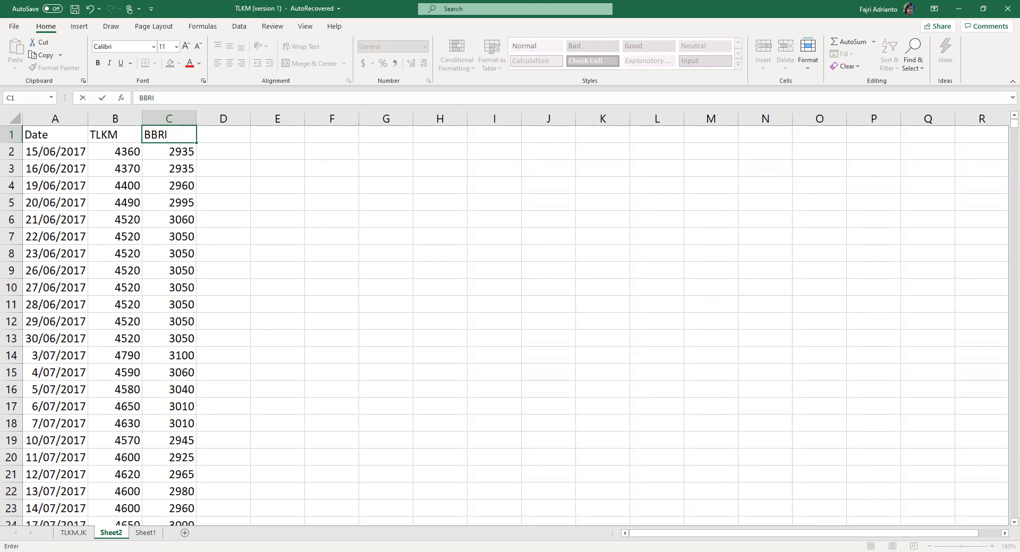
pyautogui.click(335, 206)
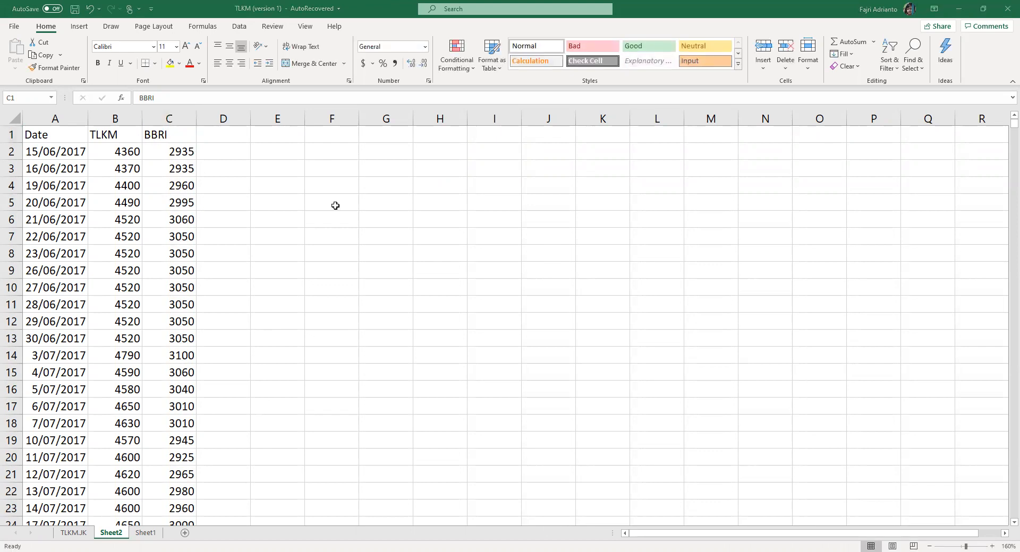
# Paste the copied ASII closing prices into column D starting at D1, and change the header to ASII
pyautogui.hotkey('ctrl', 'c')
pyautogui.click(219, 140)
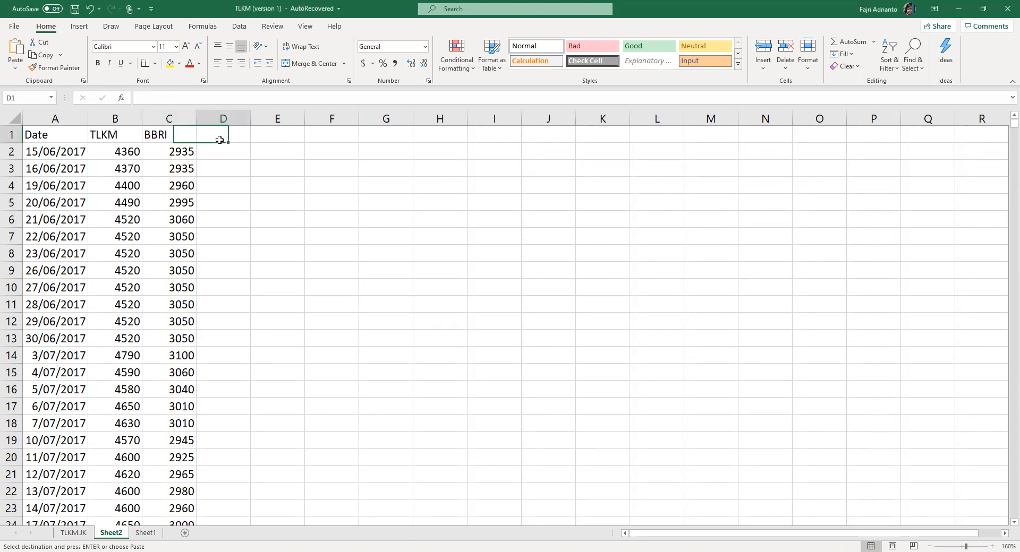
pyautogui.hotkey('ctrl', 'v')
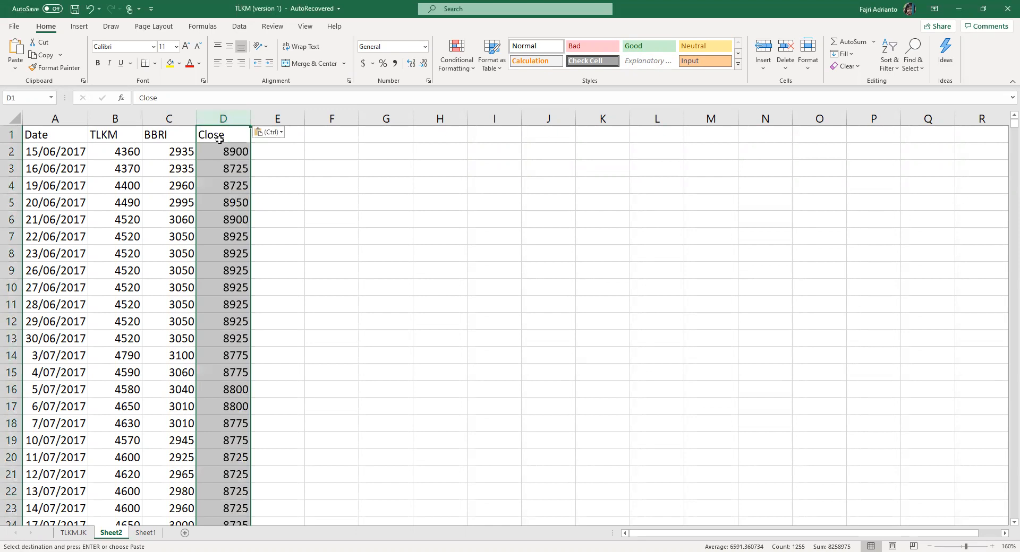
pyautogui.click(220, 135)
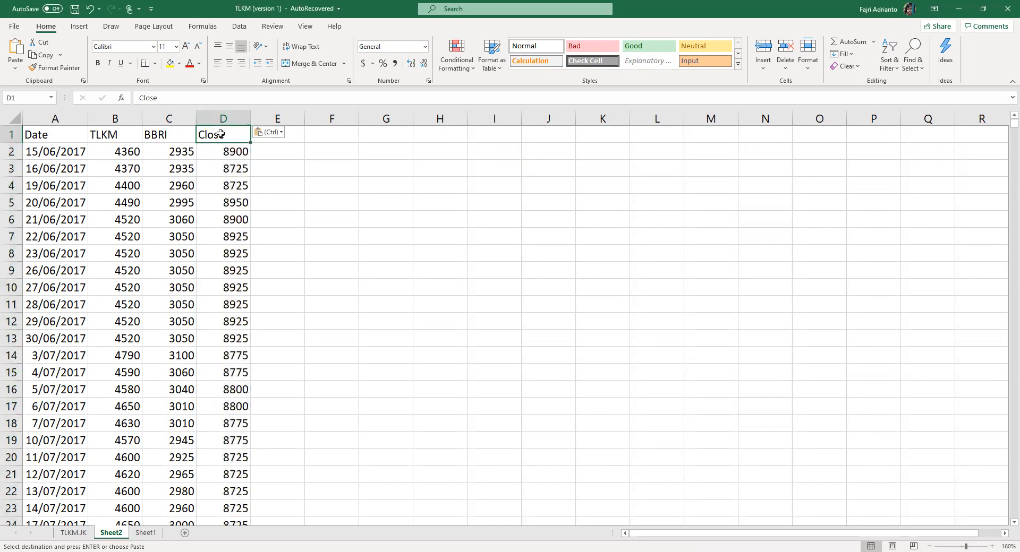
pyautogui.write('tlkm')
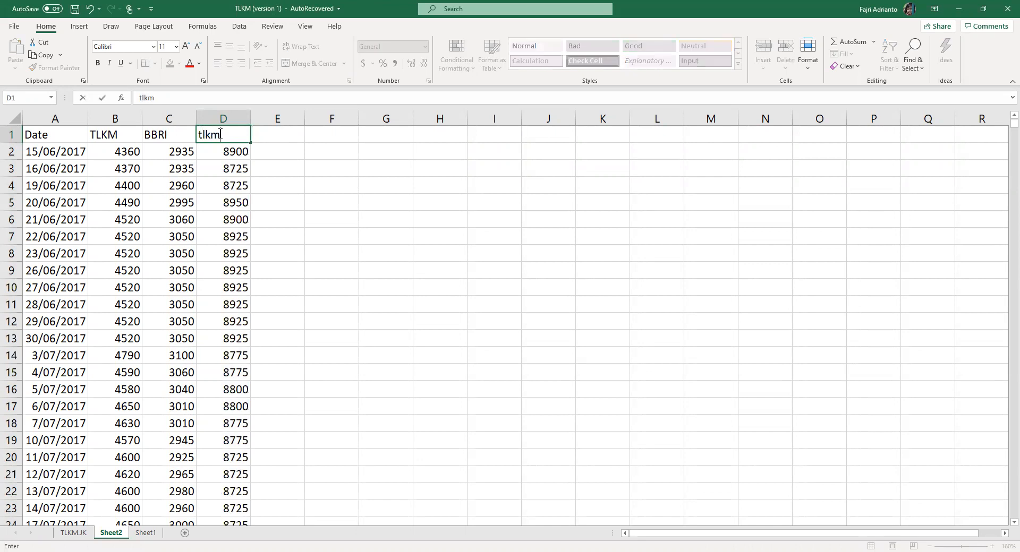
pyautogui.press('BackSpace')
pyautogui.press('BackSpace')
pyautogui.press('BackSpace')
pyautogui.write('ASII')
pyautogui.press('Return')
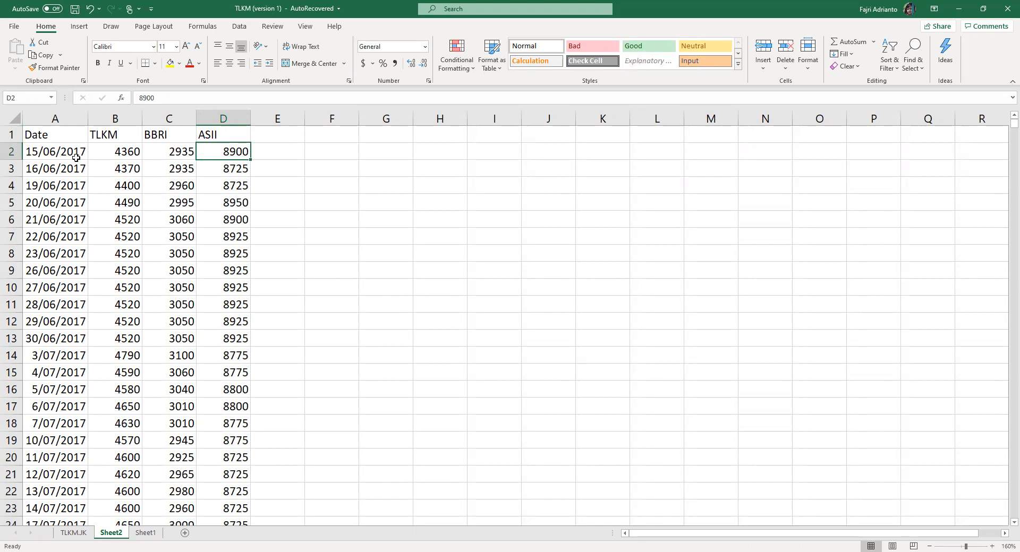
# Check the date and price columns of all three stocks down to the last data row and return to the top
pyautogui.scroll(-1, 1004, 437)
pyautogui.scroll(-1, 1004, 168)
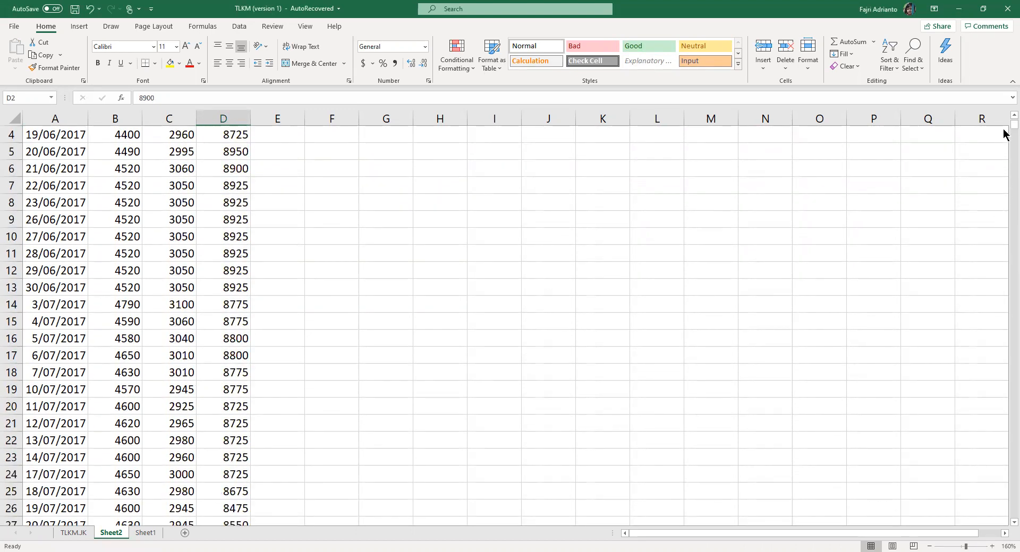
pyautogui.moveTo(1004, 126); pyautogui.dragTo(1004, 483)
pyautogui.scroll(-20, 1004, 484)
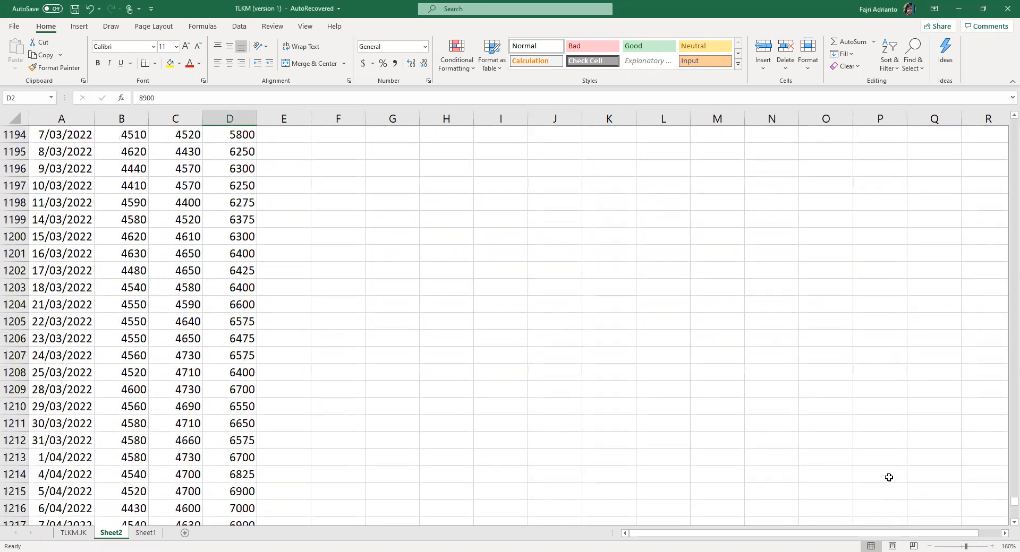
pyautogui.scroll(-15, 888, 477)
pyautogui.scroll(4, 889, 477)
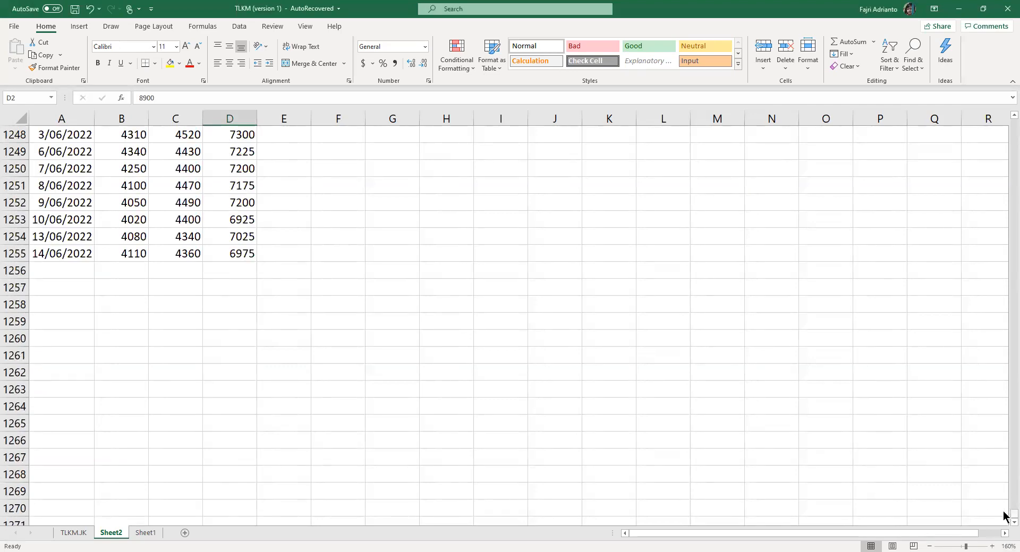
pyautogui.moveTo(1012, 514); pyautogui.dragTo(1003, 39)
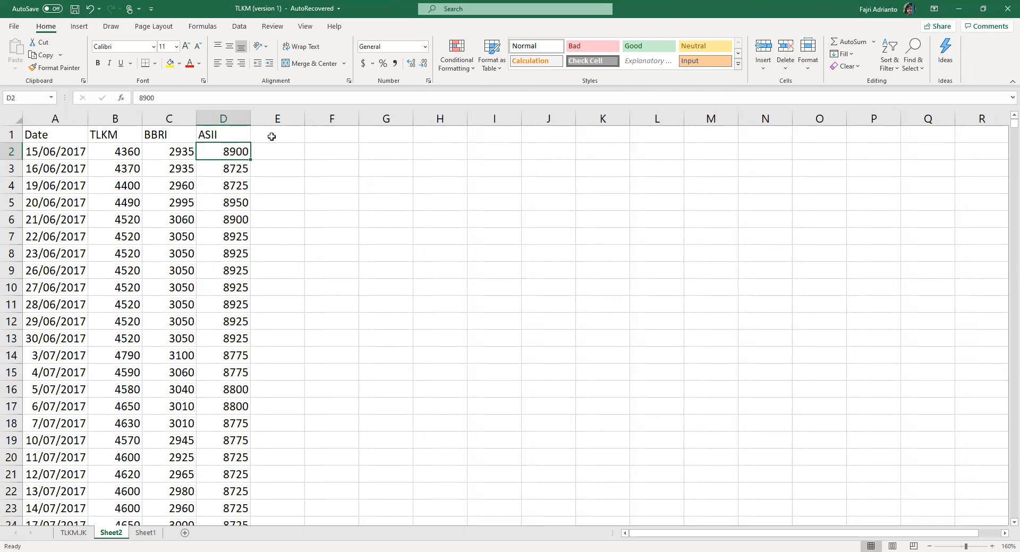
# Add a second set of headers in E1:G1, entering TLKM in E1 and copying BBRI and ASII into F1:G1
pyautogui.click(272, 137)
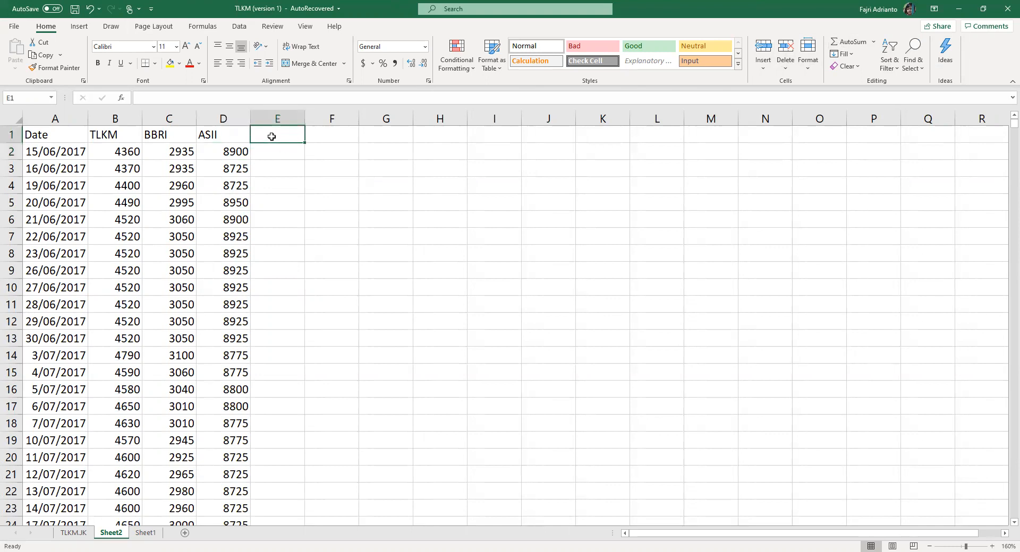
pyautogui.write('T')
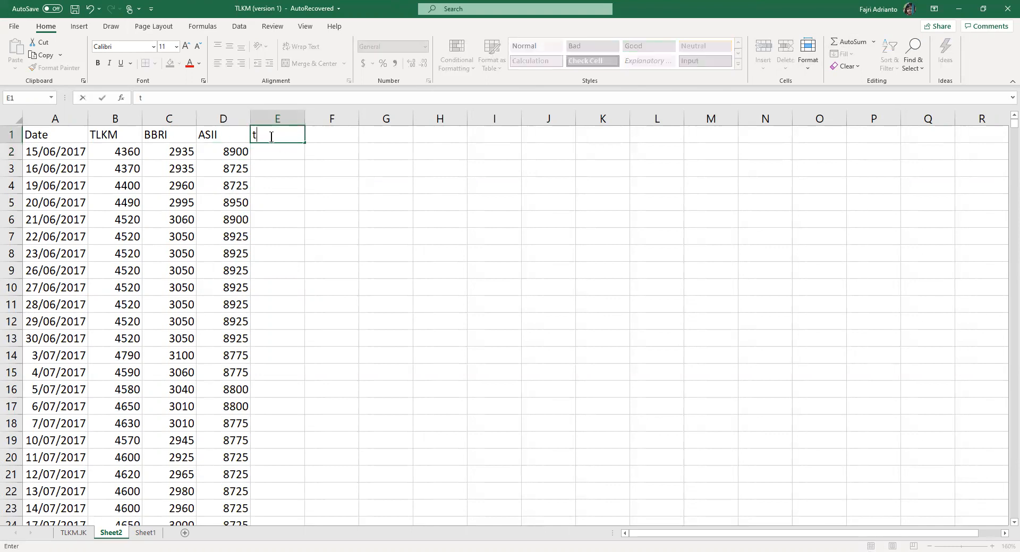
pyautogui.write('LM')
pyautogui.press('BackSpace')
pyautogui.write('KM')
pyautogui.press('Return')
pyautogui.moveTo(190, 134); pyautogui.dragTo(210, 128)
pyautogui.hotkey('ctrl', 'c')
pyautogui.click(320, 138)
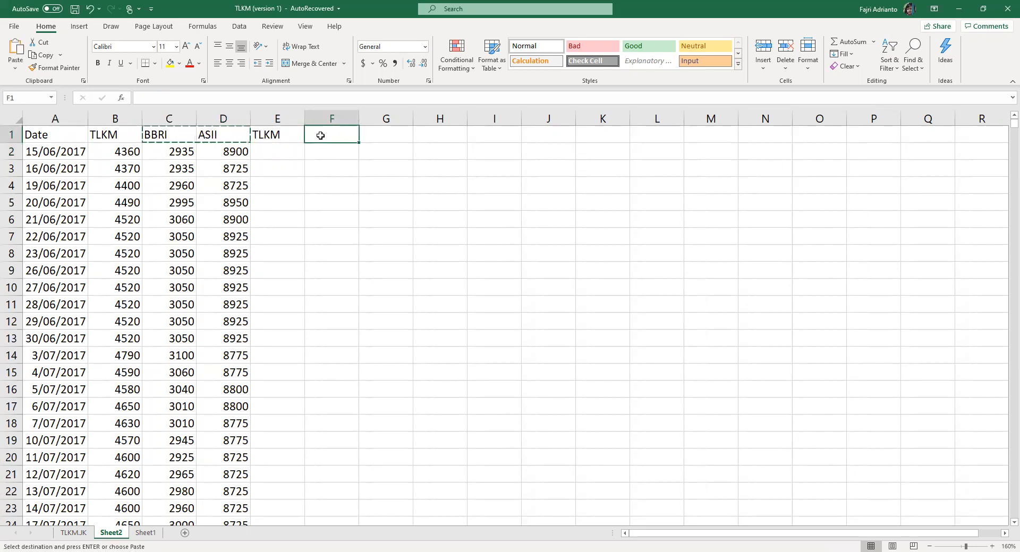
pyautogui.hotkey('ctrl', 'v')
# Enter the TLKM daily return formula =(B3-B2)/B2 in cell E3
pyautogui.click(276, 152)
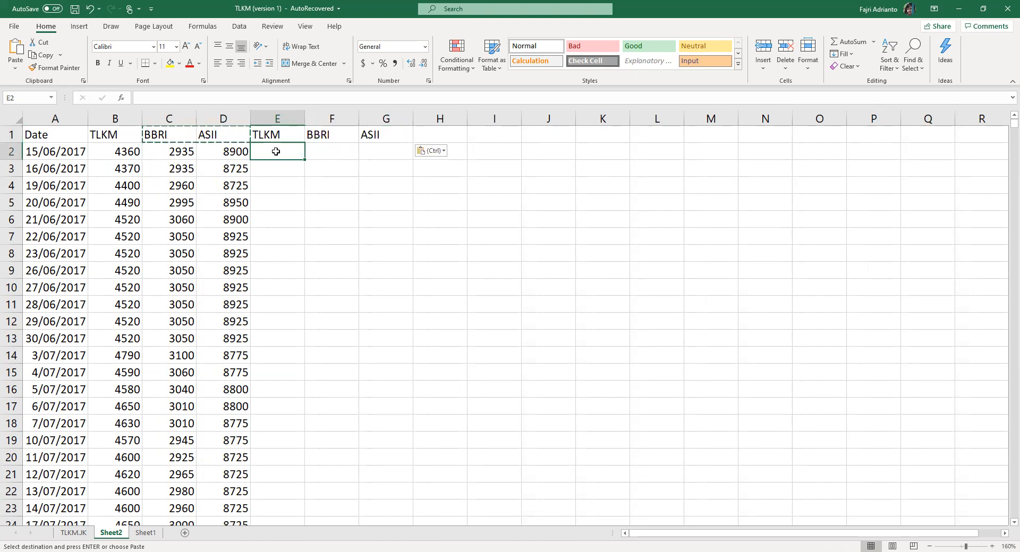
pyautogui.click(272, 166)
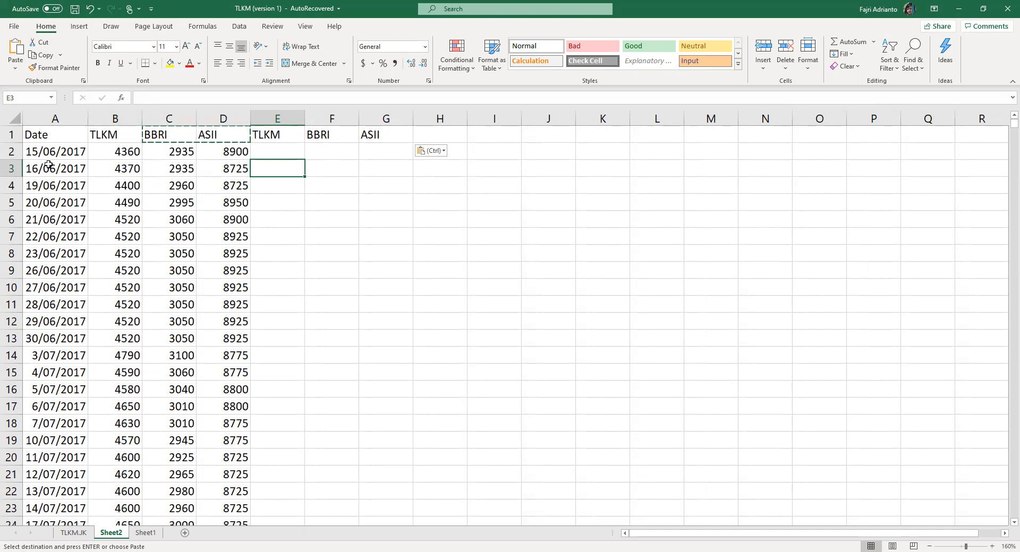
pyautogui.write('=')
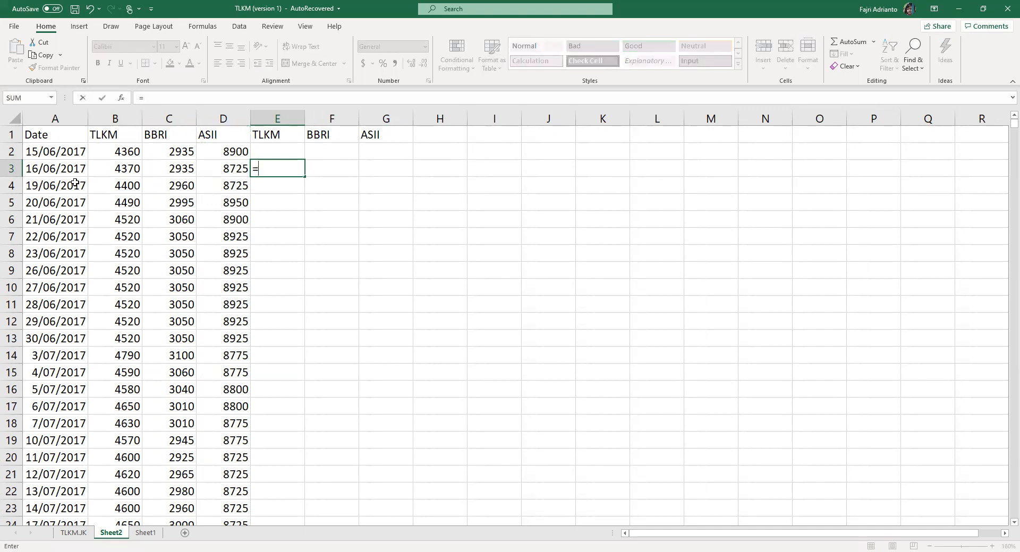
pyautogui.write('(')
pyautogui.click(103, 171)
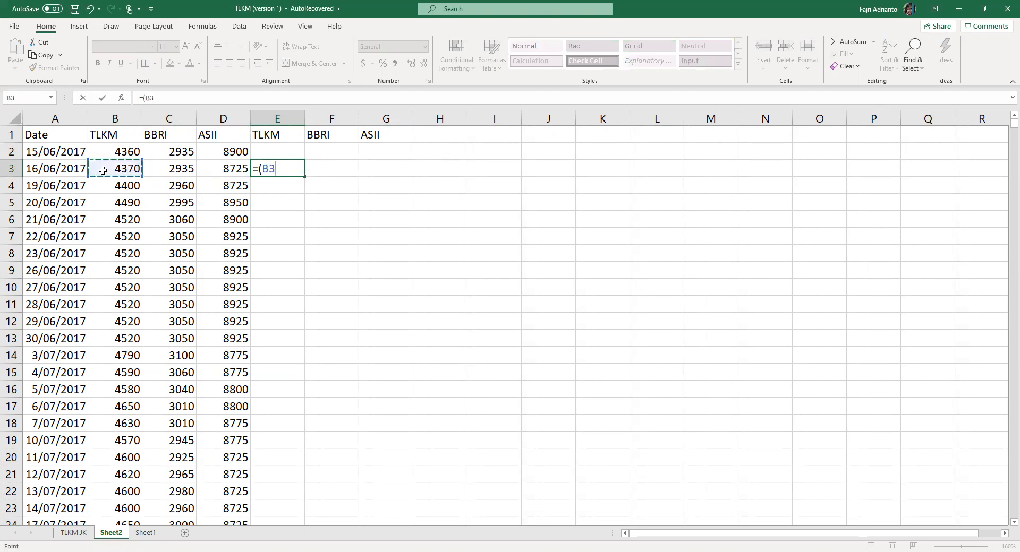
pyautogui.write('-')
pyautogui.click(113, 152)
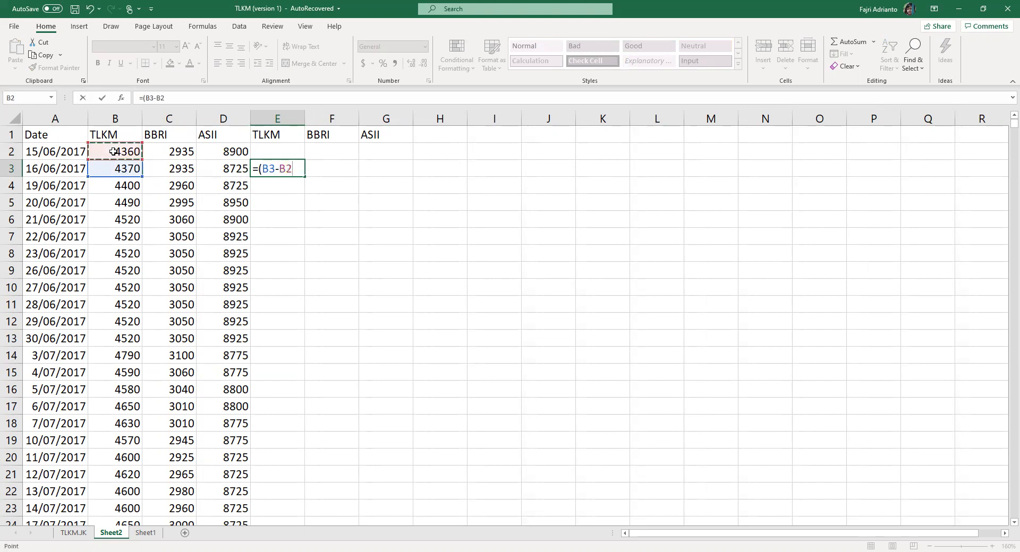
pyautogui.write(')/')
pyautogui.click(122, 150)
pyautogui.press('Return')
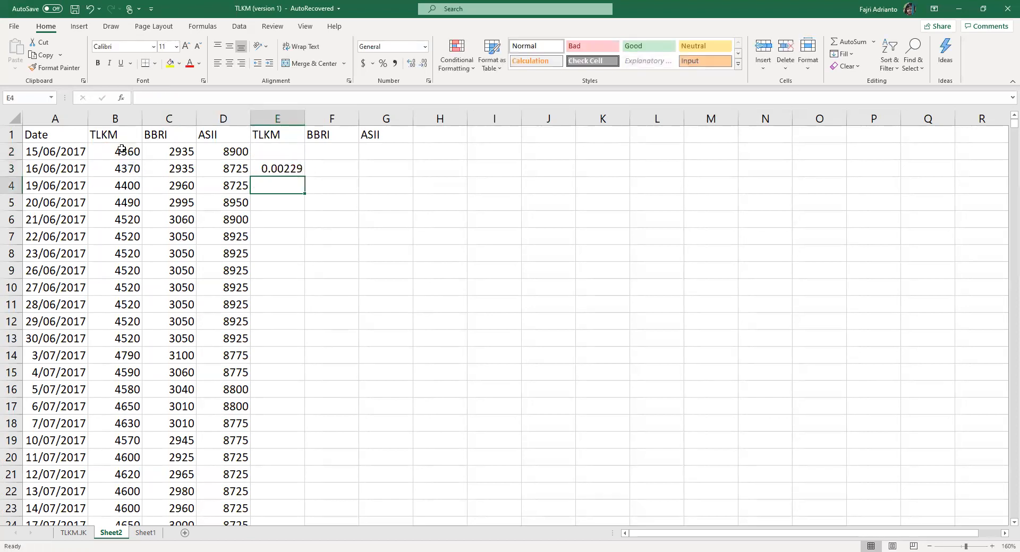
# Replace the return formula in E3 with the shorter form =B3/B2-1
pyautogui.click(299, 168)
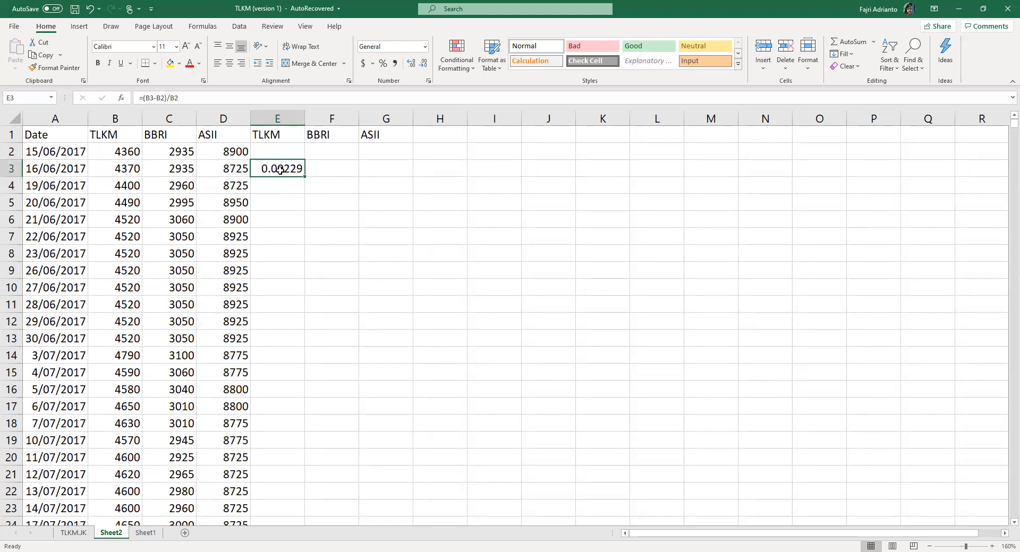
pyautogui.write('=')
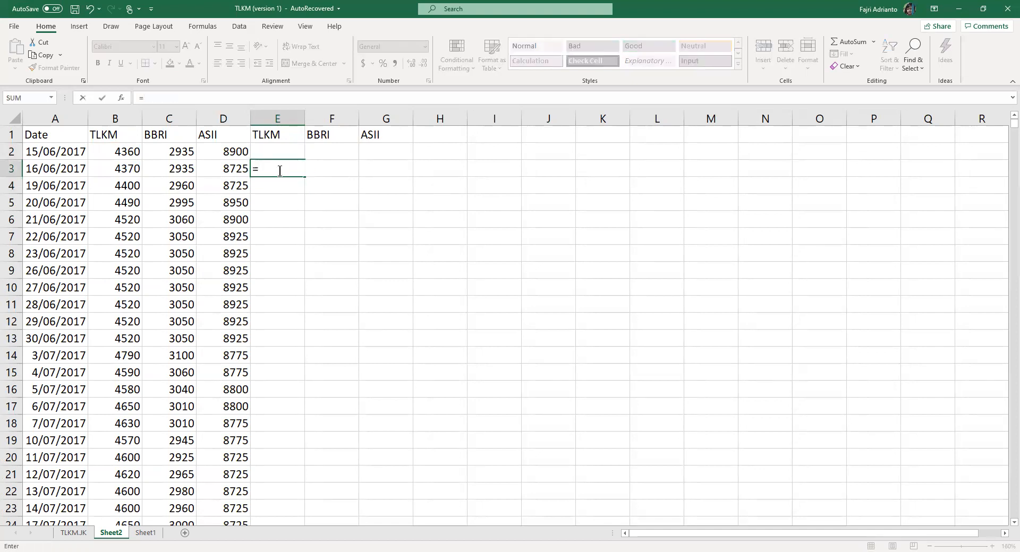
pyautogui.click(124, 172)
pyautogui.write('/')
pyautogui.click(121, 153)
pyautogui.write('-1')
pyautogui.press('Return')
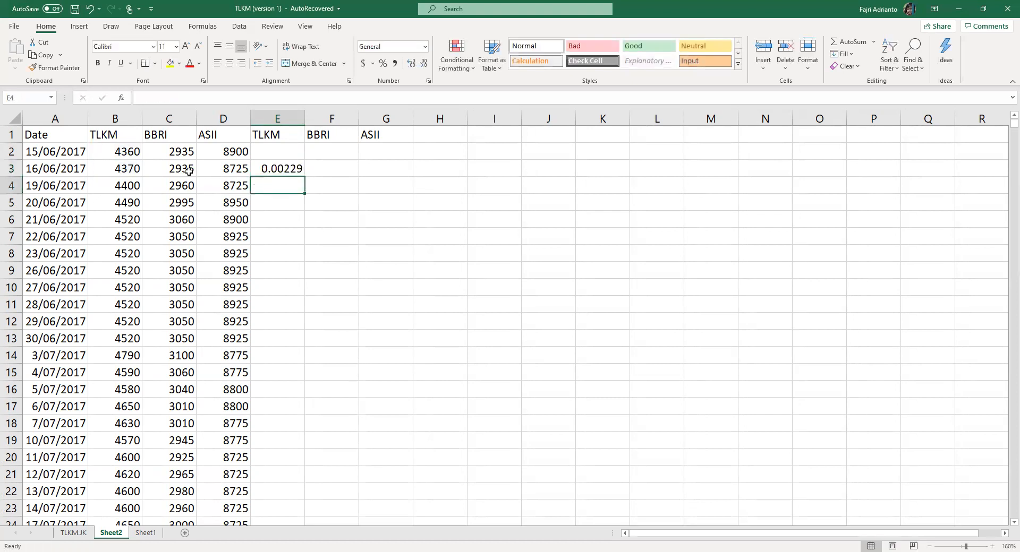
# Fill the return formula from E3 across to G3 and down all three columns to the last data row
pyautogui.click(276, 169)
pyautogui.moveTo(306, 176); pyautogui.dragTo(383, 178)
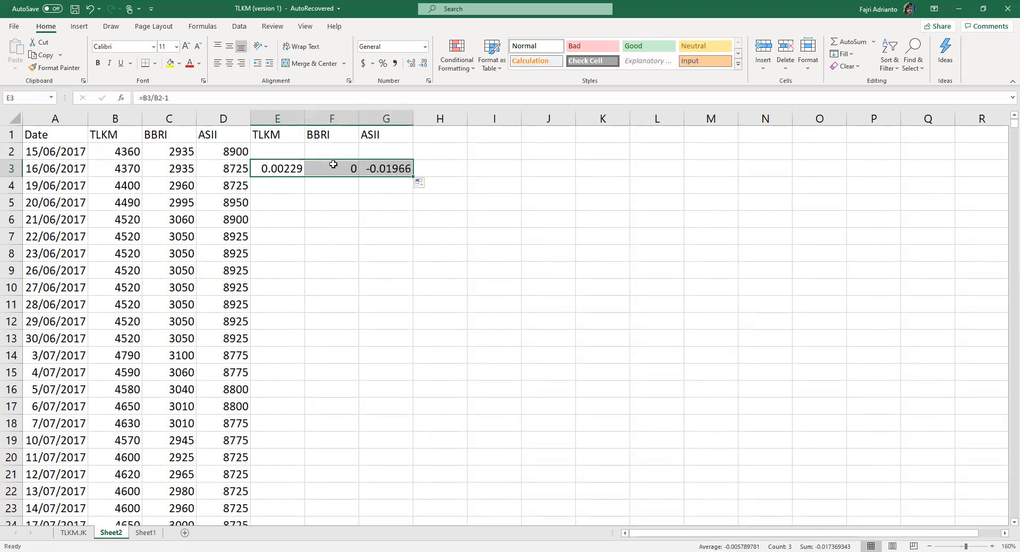
pyautogui.moveTo(415, 176)
pyautogui.mouseDown()
pyautogui.moveTo(414, 293)
pyautogui.moveTo(413, 168)
pyautogui.moveTo(413, 176)
pyautogui.mouseUp()
pyautogui.doubleClick(413, 176)
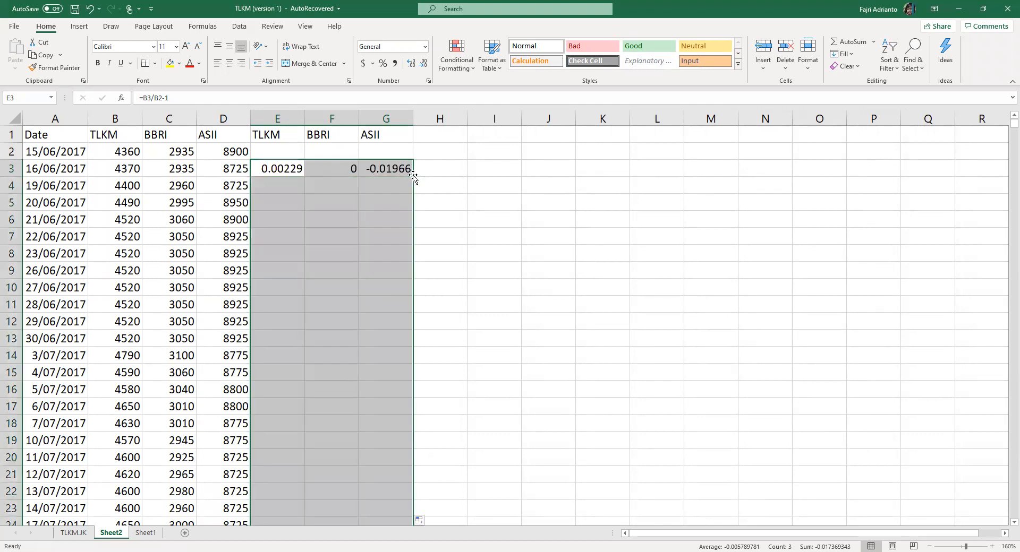
pyautogui.scroll(-5, 345, 324)
pyautogui.scroll(-20, 345, 325)
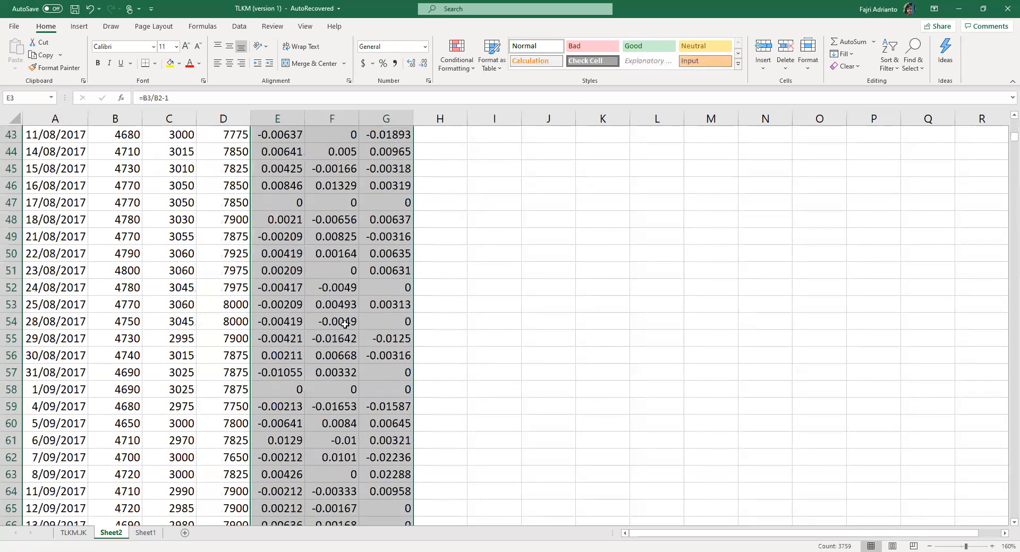
pyautogui.scroll(20, 345, 324)
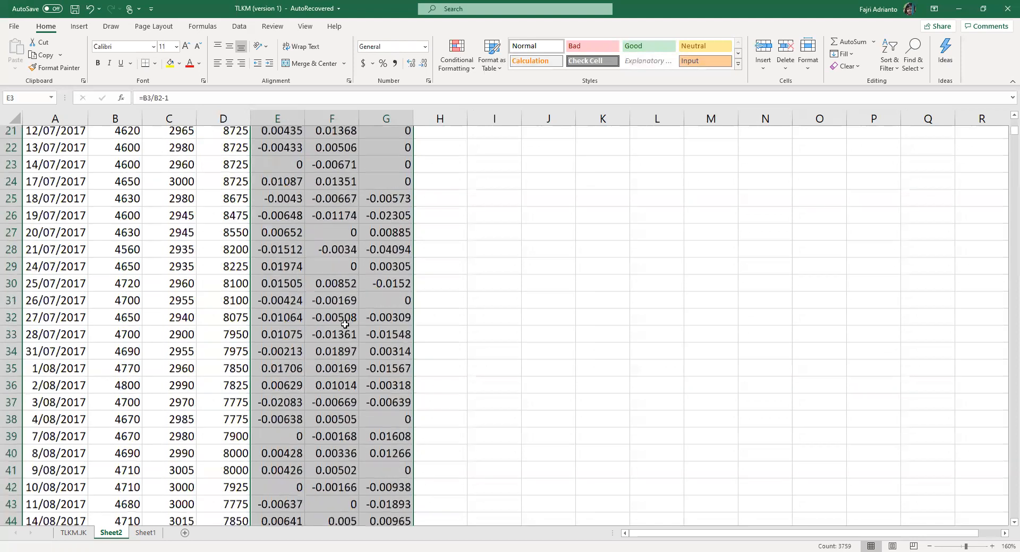
pyautogui.scroll(7, 344, 324)
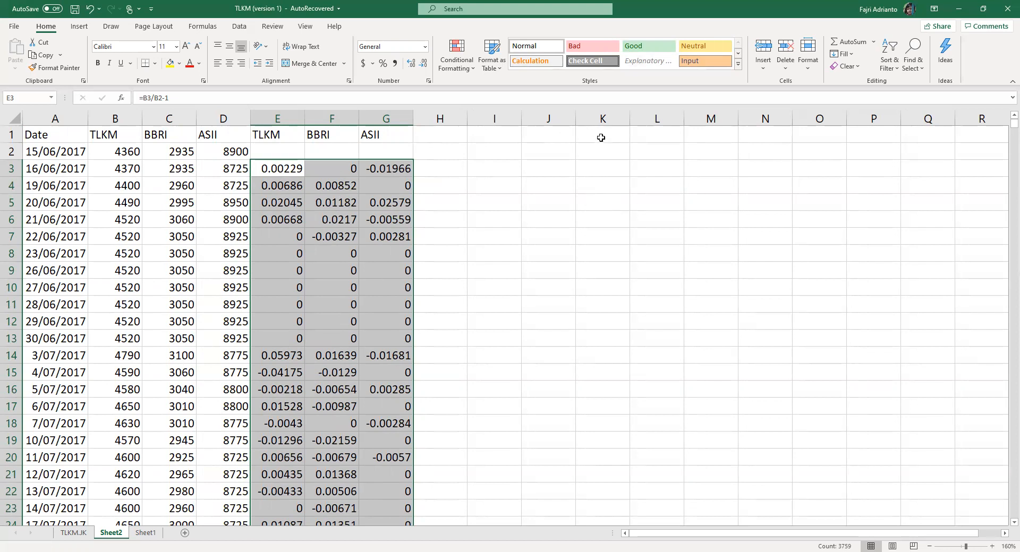
# Copy the TLKM, BBRI and ASII headers from E1:G1 to J1:L1
pyautogui.moveTo(294, 131); pyautogui.dragTo(393, 135)
pyautogui.hotkey('ctrl', 'c')
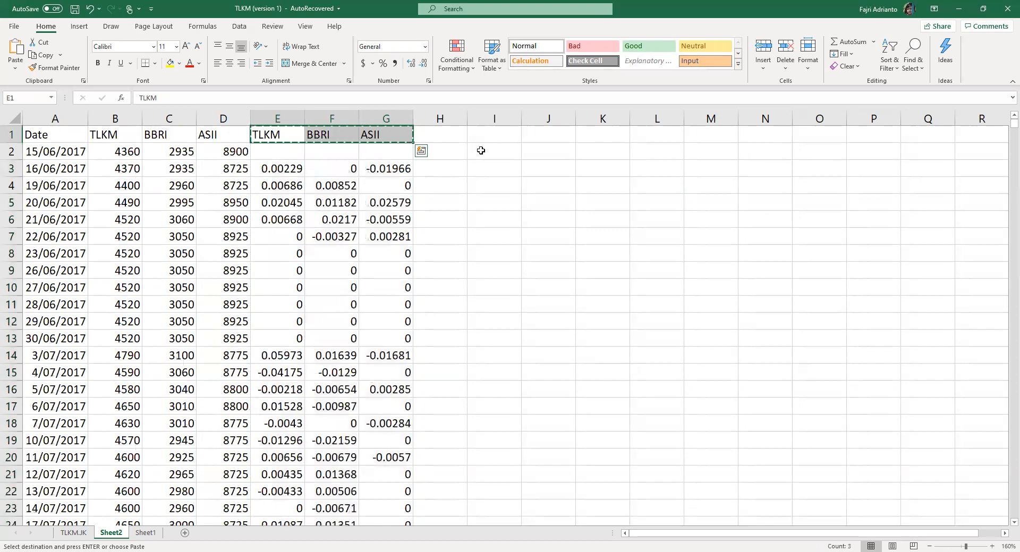
pyautogui.click(512, 135)
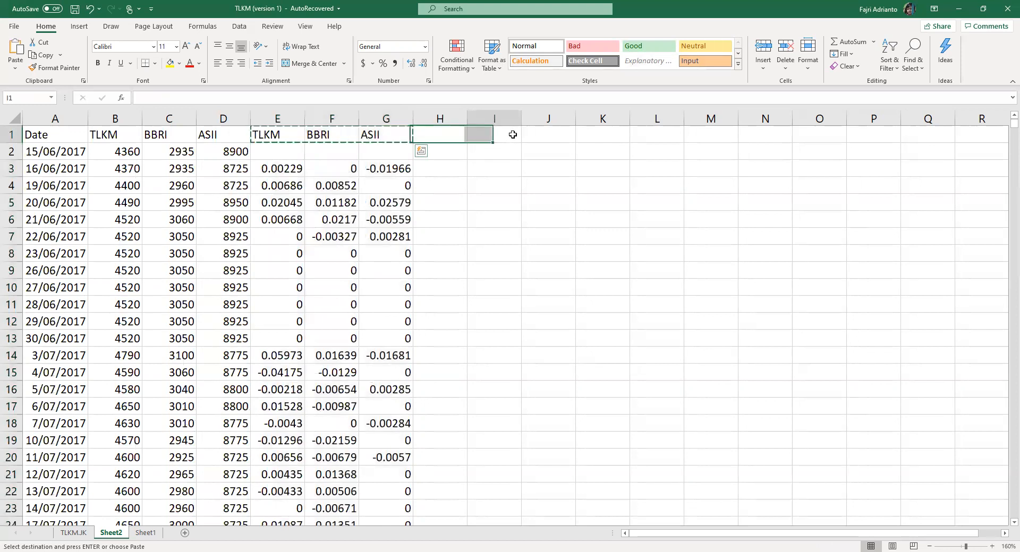
pyautogui.click(548, 140)
pyautogui.hotkey('ctrl', 'v')
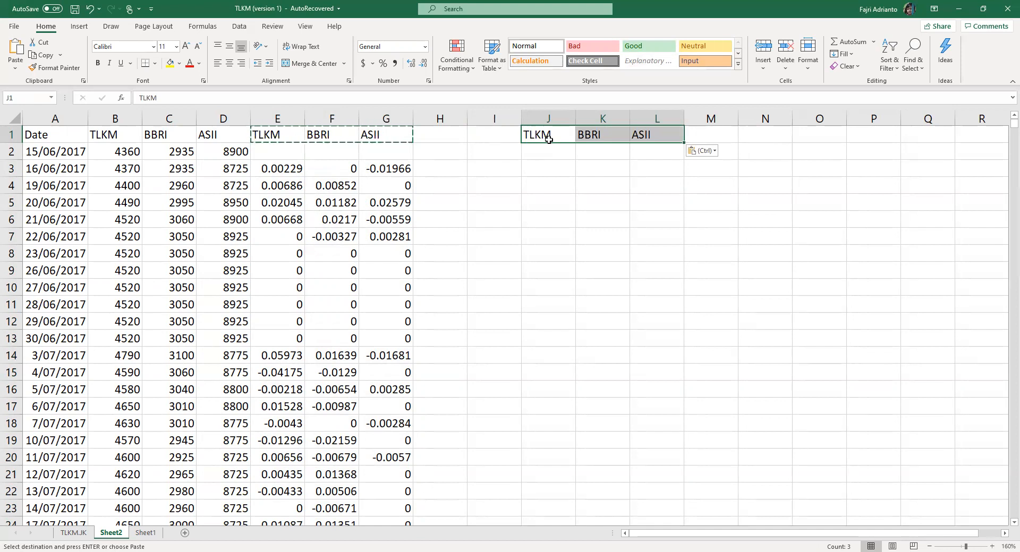
# Enter the row label ER in cell I2
pyautogui.click(501, 154)
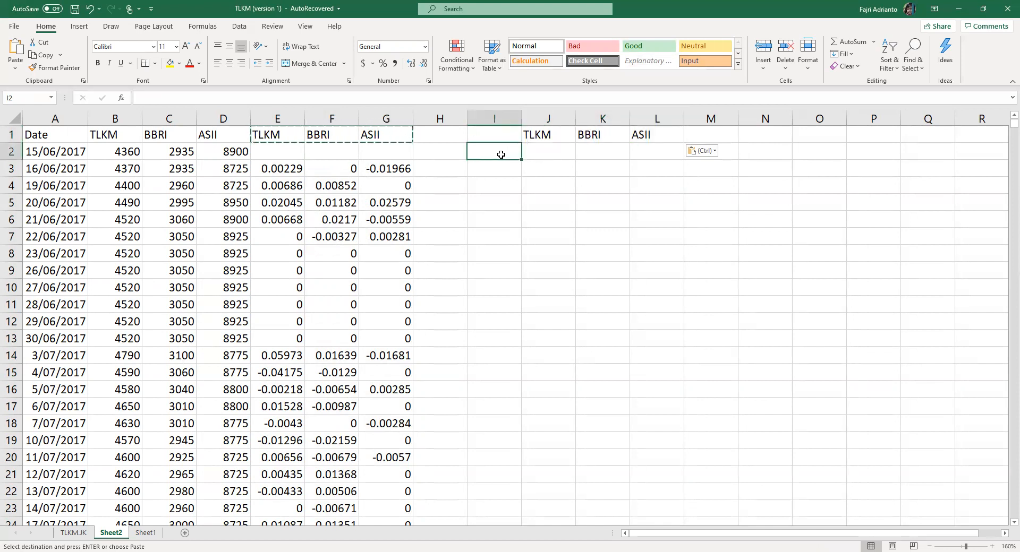
pyautogui.write('er')
pyautogui.press('BackSpace')
pyautogui.press('BackSpace')
pyautogui.write('ER')
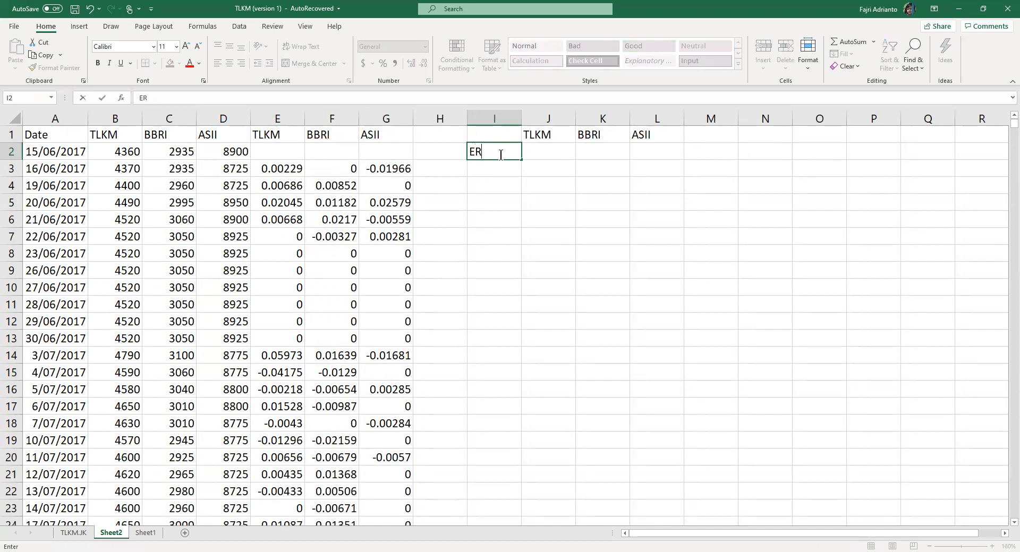
# Enter an AVERAGE formula in J2 over the TLKM returns in E3:E1255
pyautogui.click(551, 151)
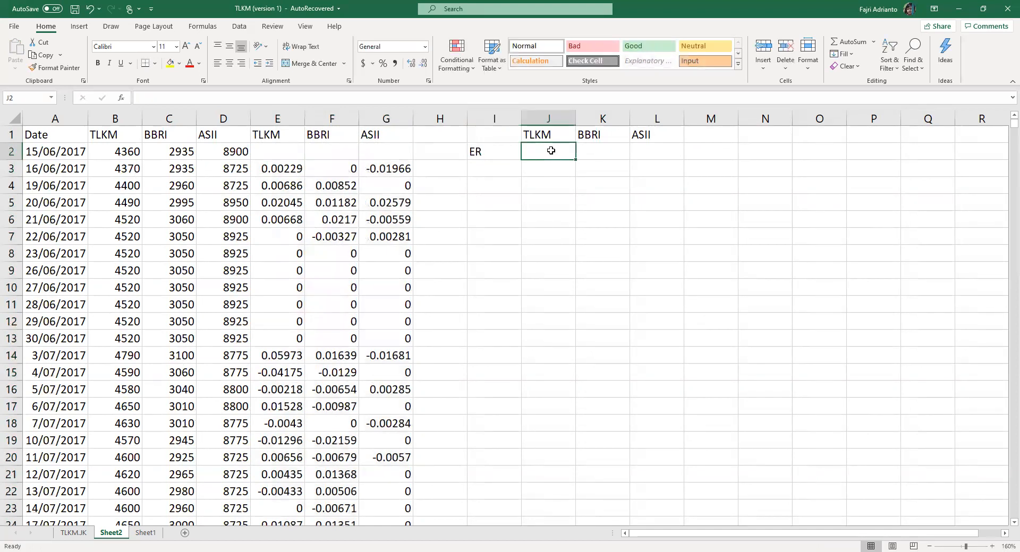
pyautogui.write('=')
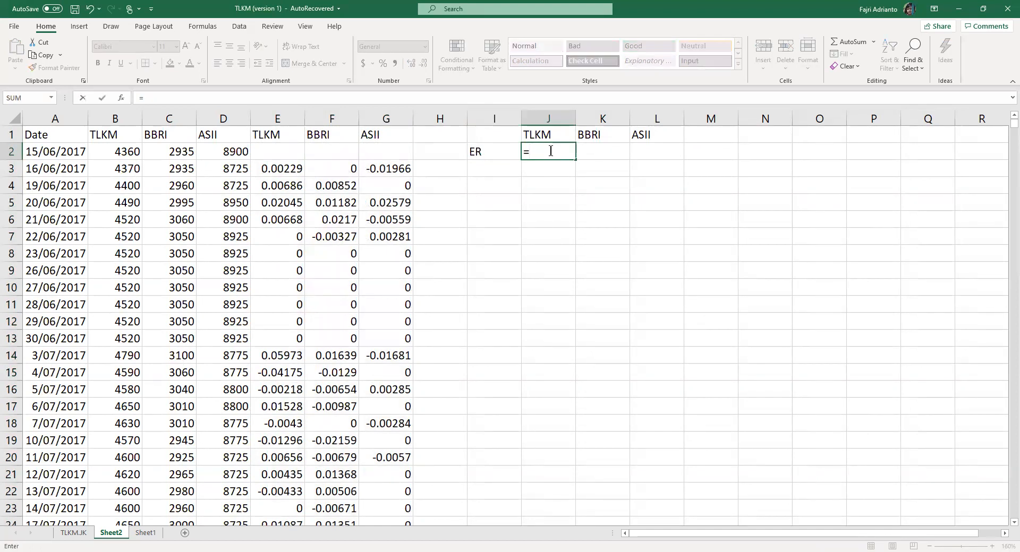
pyautogui.write('average')
pyautogui.press('Tab')
pyautogui.click(290, 169)
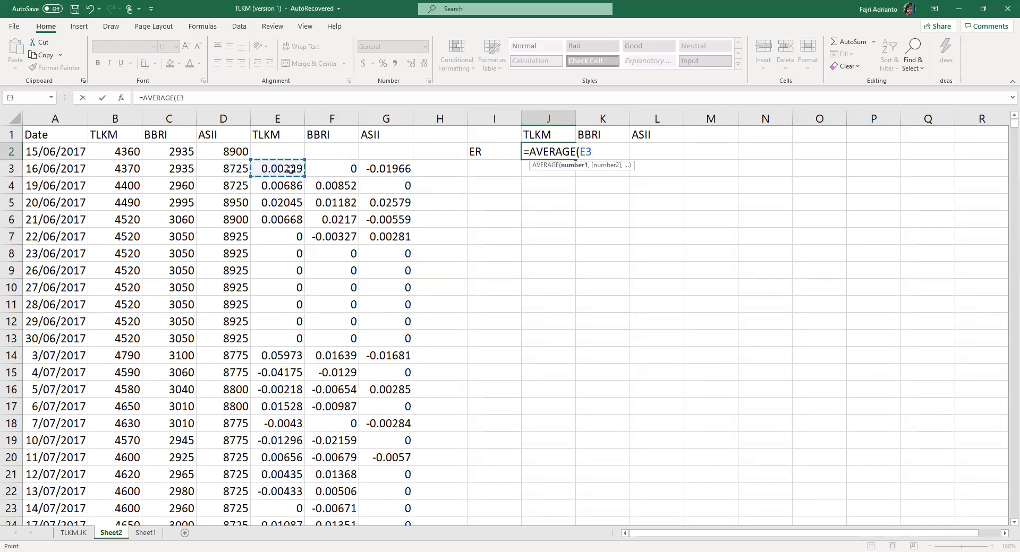
pyautogui.hotkey('ctrl', 'shift', 'Down')
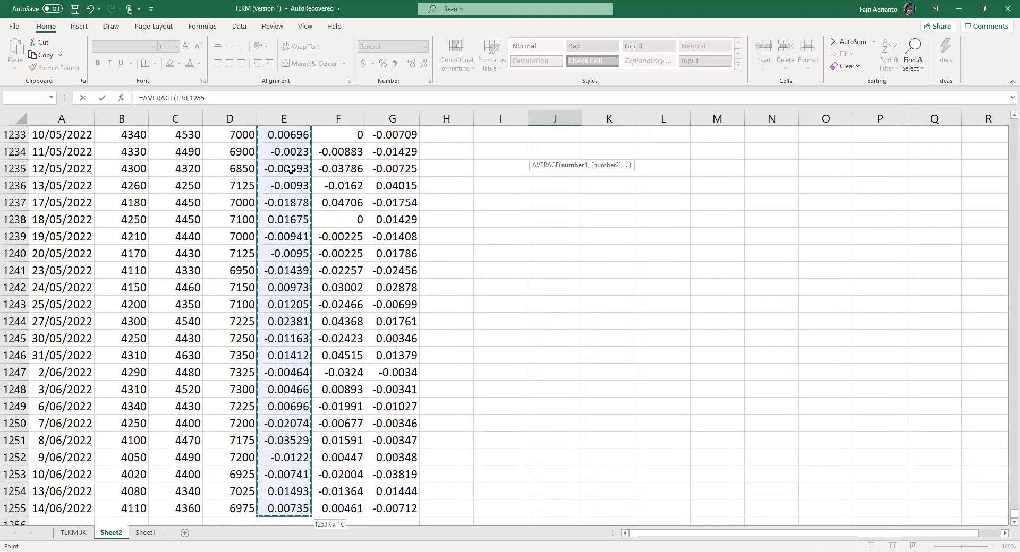
pyautogui.press('Return')
pyautogui.scroll(1, 446, 272)
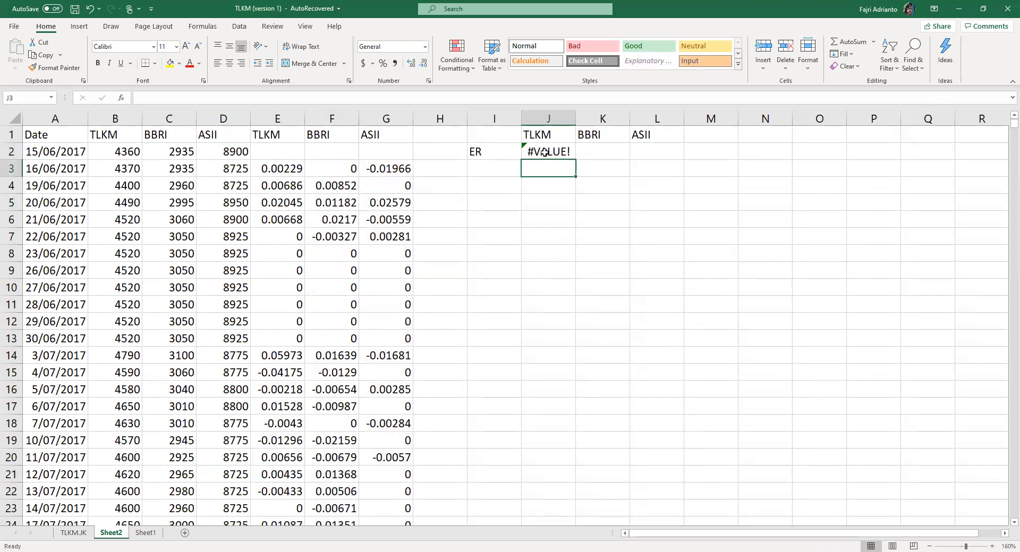
# Find the #VALUE! errors in the return columns and delete rows 526 and 527, dated 19/06/2019 and 20/06/2019
pyautogui.scroll(-18, 267, 287)
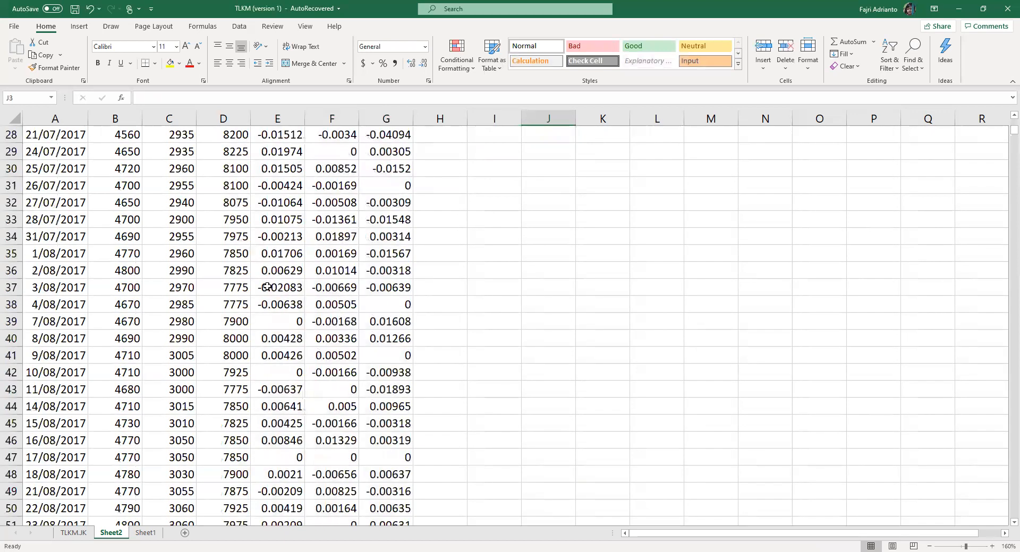
pyautogui.scroll(-20, 267, 287)
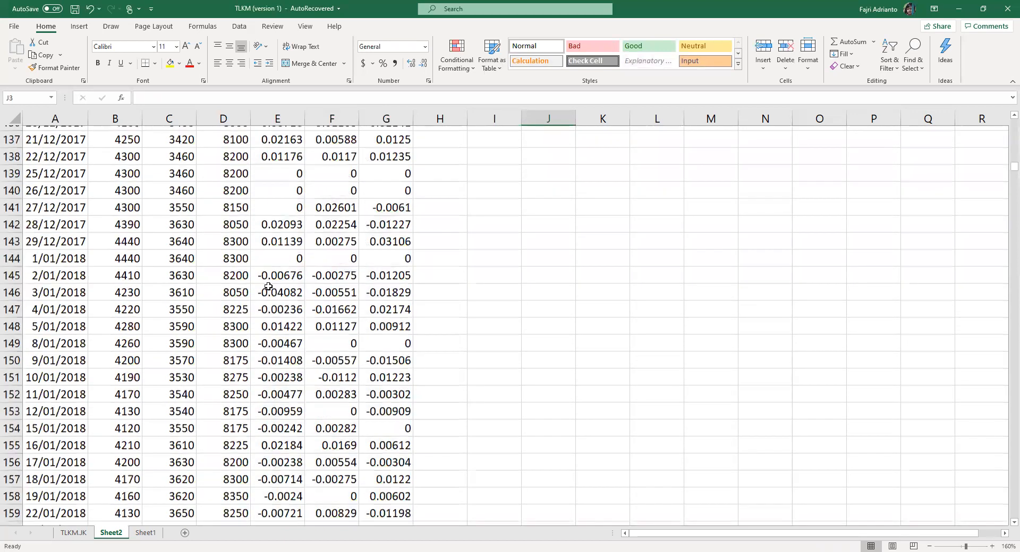
pyautogui.scroll(-20, 269, 287)
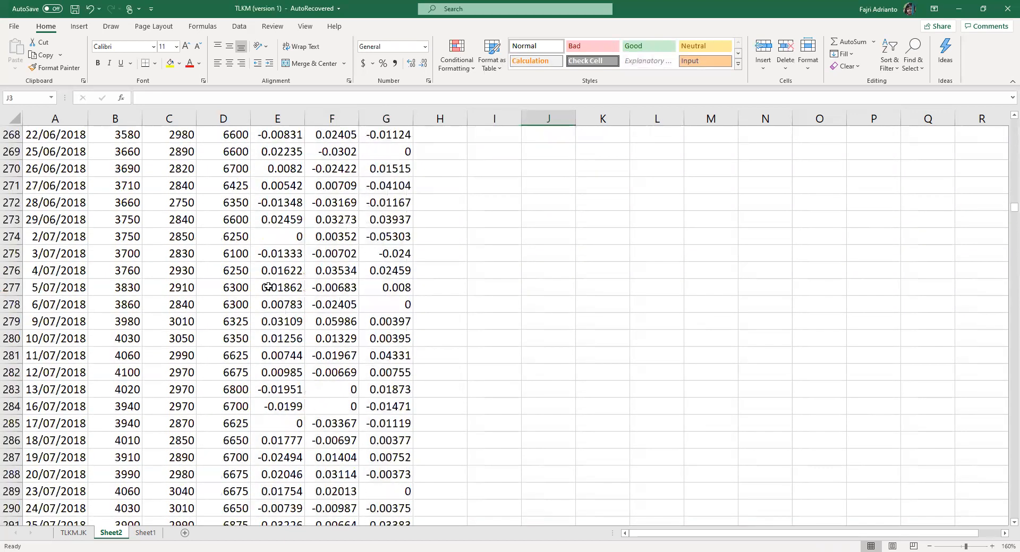
pyautogui.scroll(-20, 268, 286)
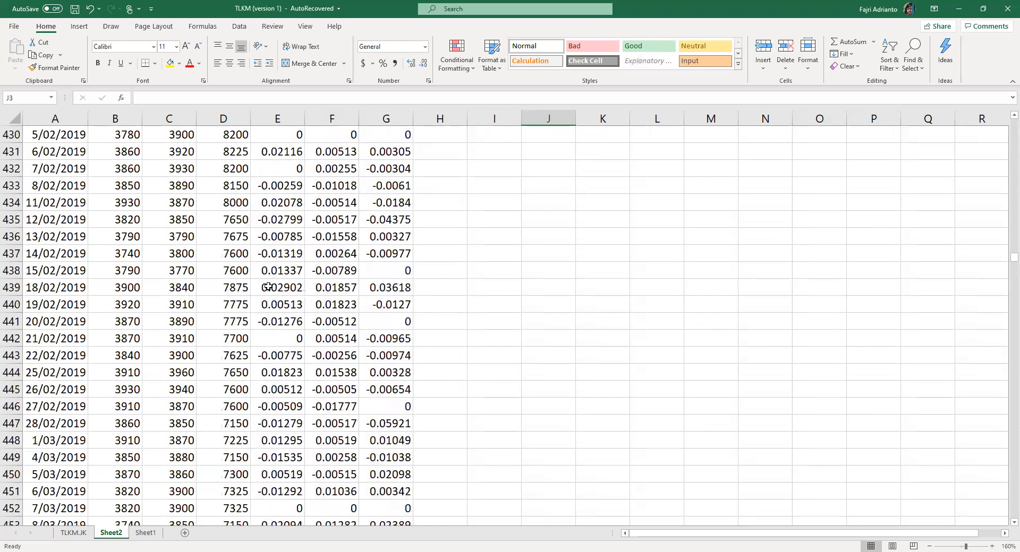
pyautogui.scroll(-15, 268, 287)
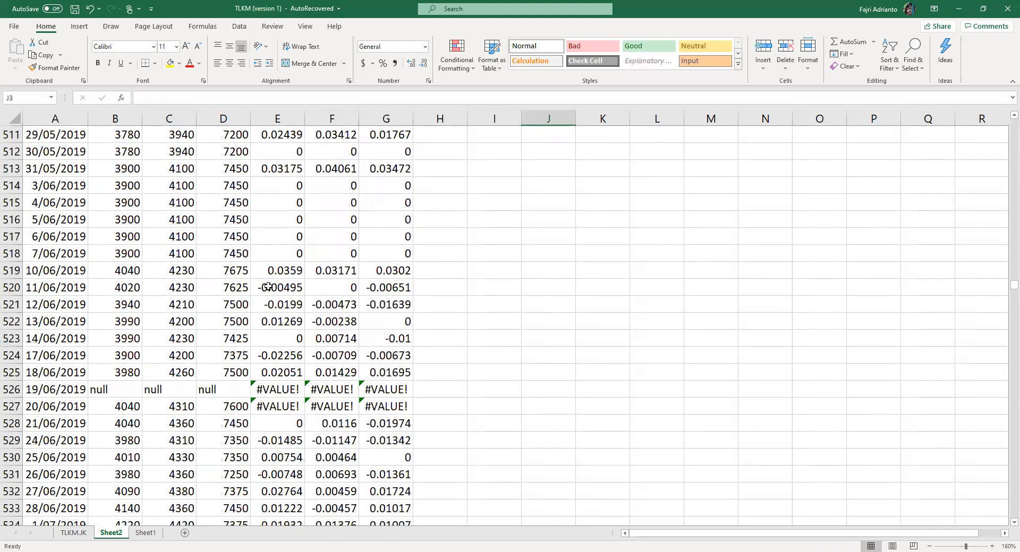
pyautogui.moveTo(8, 389); pyautogui.dragTo(10, 406)
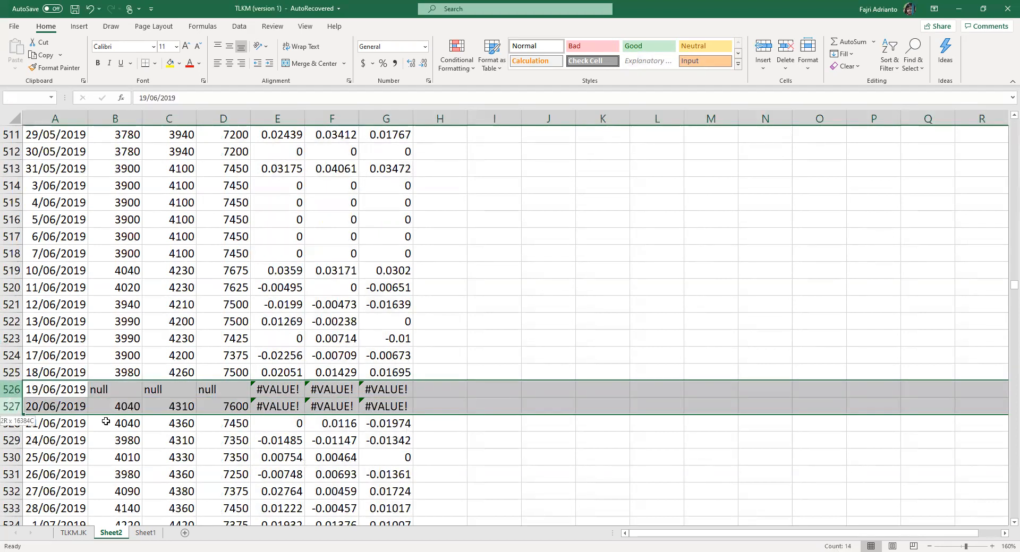
pyautogui.rightClick(178, 403)
pyautogui.click(199, 312)
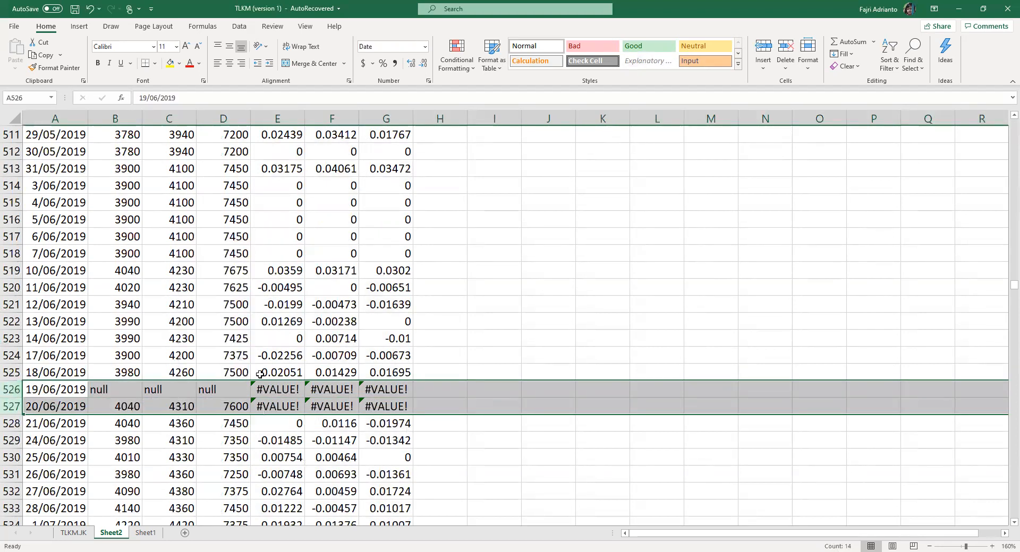
# Refill the return formulas from E525:G525 down to the last data row, and select the TLKM average in J2
pyautogui.moveTo(267, 376); pyautogui.dragTo(396, 376)
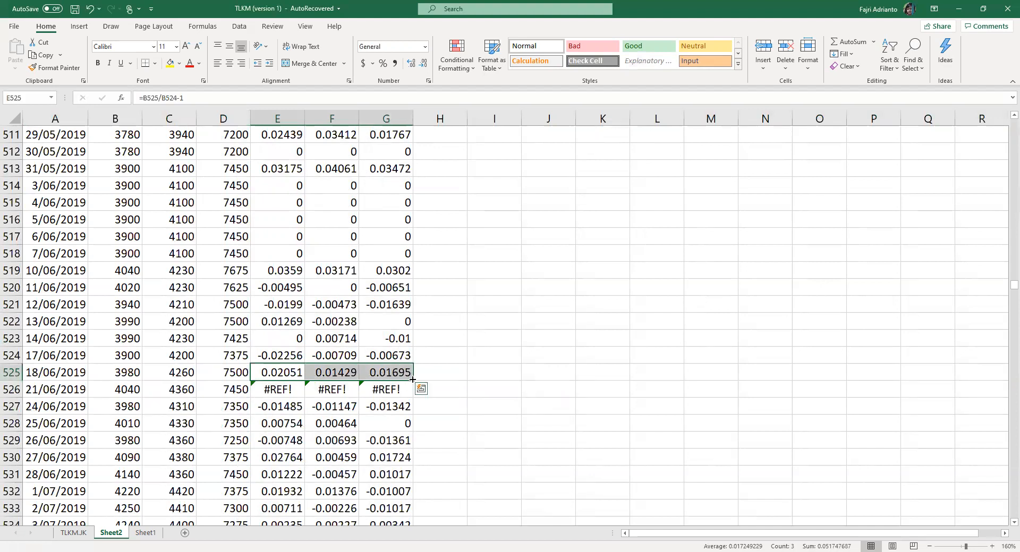
pyautogui.doubleClick(412, 379)
pyautogui.scroll(-11, 412, 378)
pyautogui.scroll(20, 412, 378)
pyautogui.scroll(20, 411, 378)
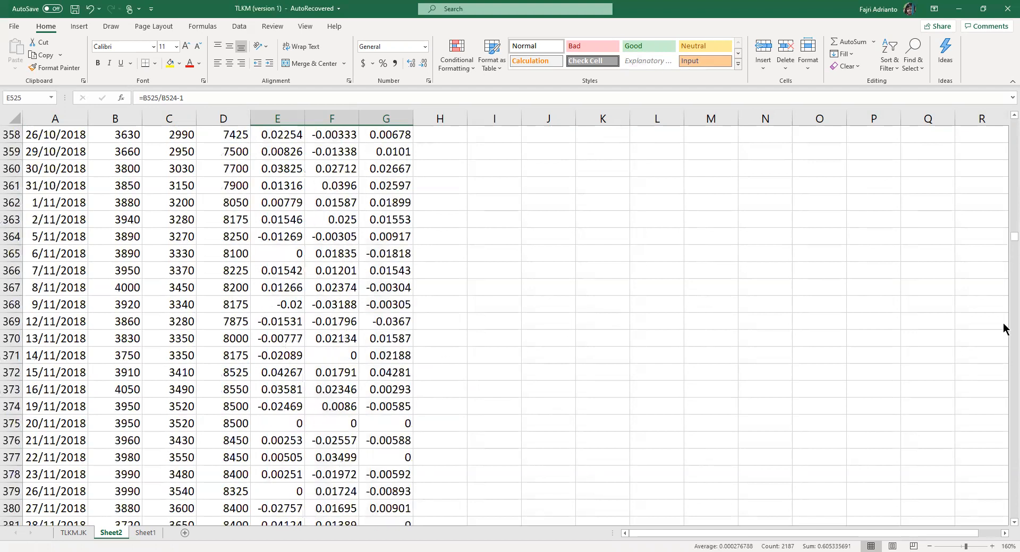
pyautogui.moveTo(1012, 237); pyautogui.dragTo(1009, 119)
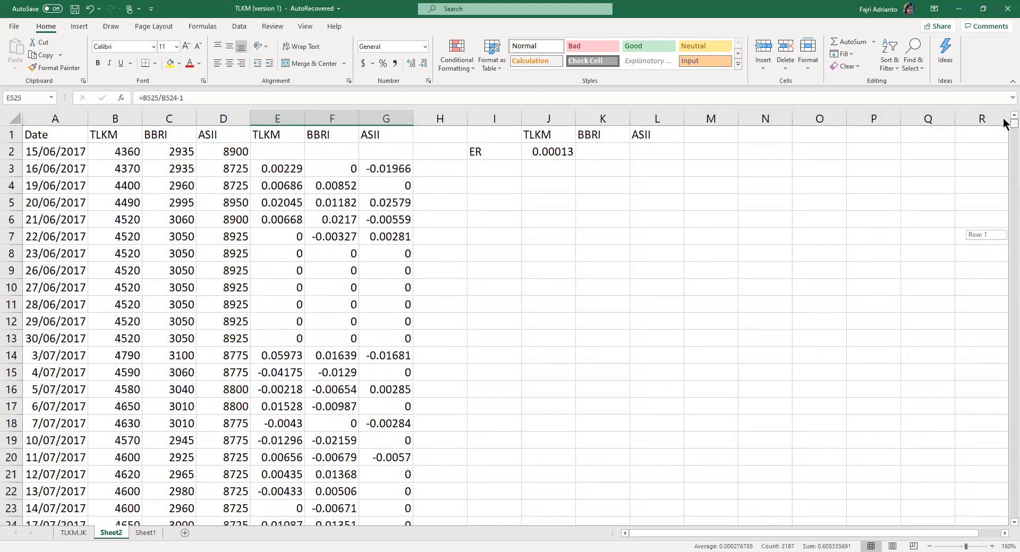
pyautogui.click(552, 153)
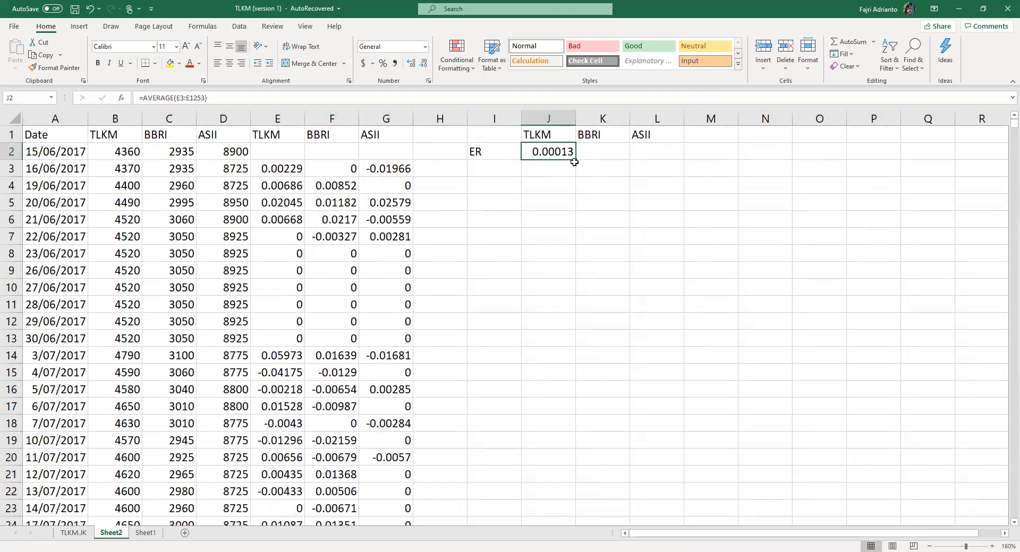
# Copy the TLKM average in J2 across to K2:L2 and format J2:L2 as percentages with four decimal places
pyautogui.moveTo(576, 161); pyautogui.dragTo(673, 154)
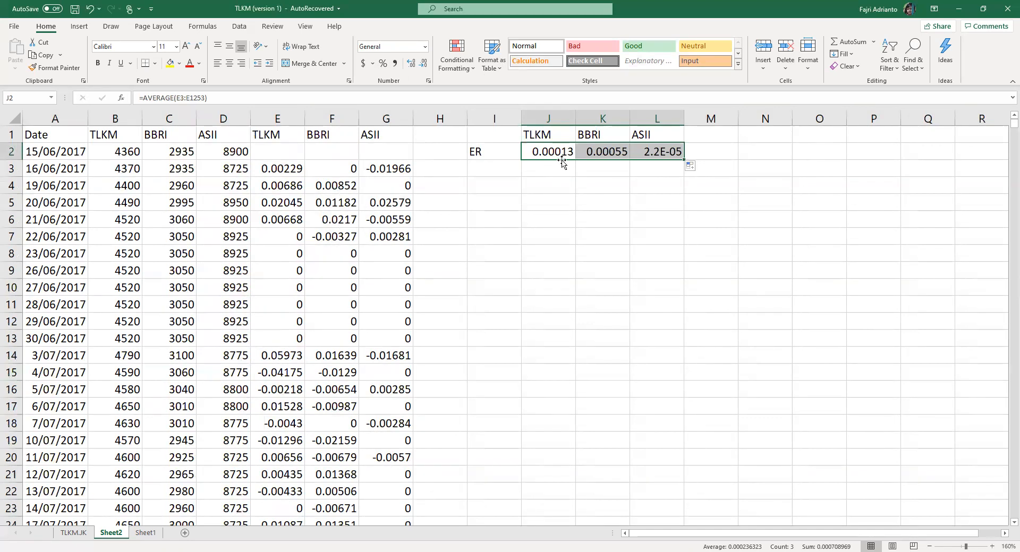
pyautogui.click(383, 64)
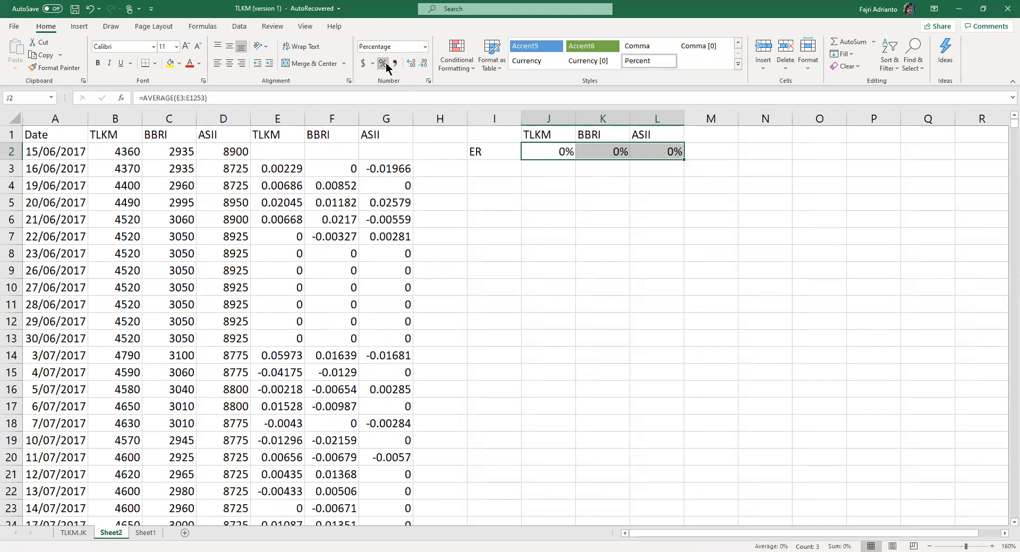
pyautogui.click(414, 63)
pyautogui.click(413, 63)
pyautogui.click(413, 62)
pyautogui.click(413, 63)
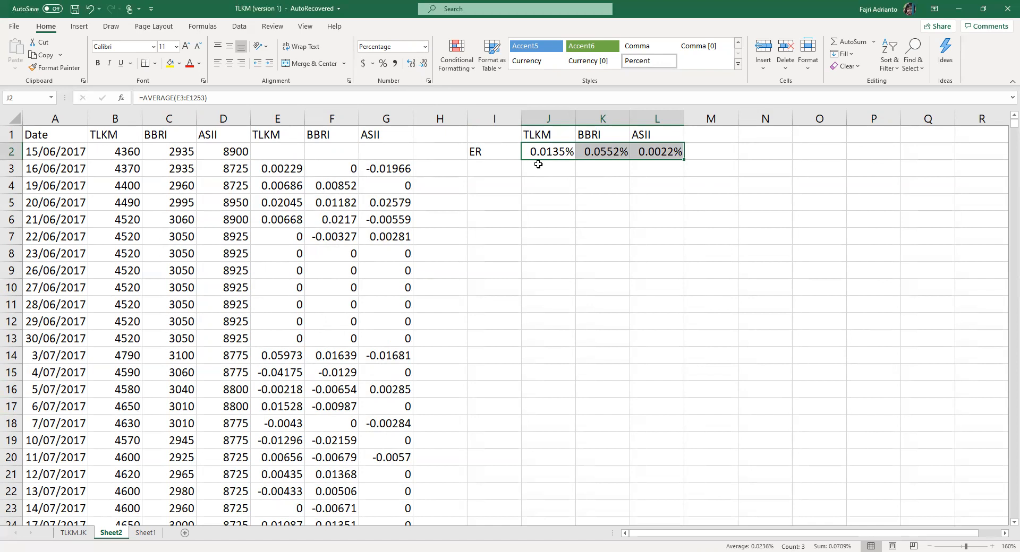
# Enter the row label STDEV in cell I3
pyautogui.click(486, 168)
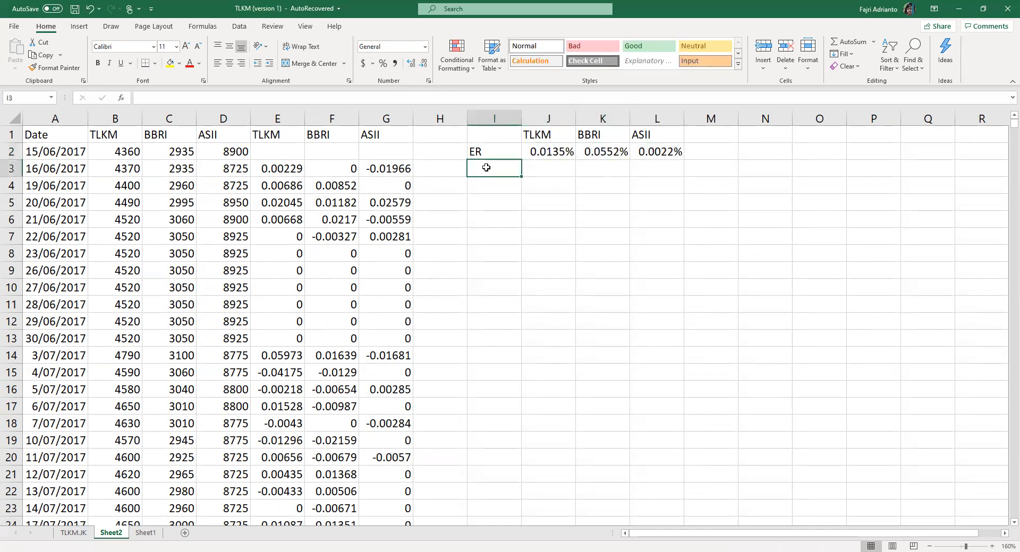
pyautogui.write('stdv')
pyautogui.press('BackSpace')
pyautogui.press('BackSpace')
pyautogui.press('BackSpace')
pyautogui.press('BackSpace')
pyautogui.write('STDEV')
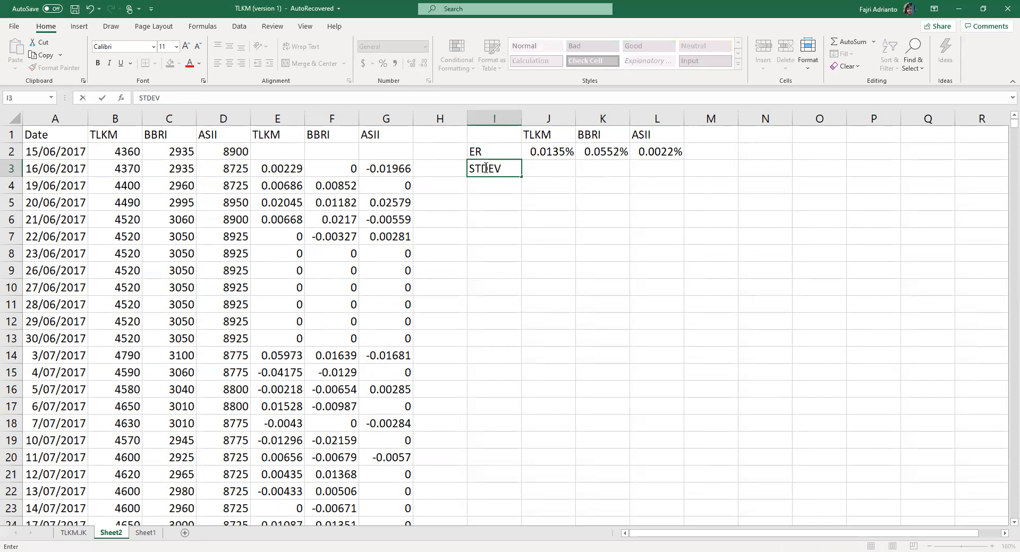
pyautogui.press('Tab')
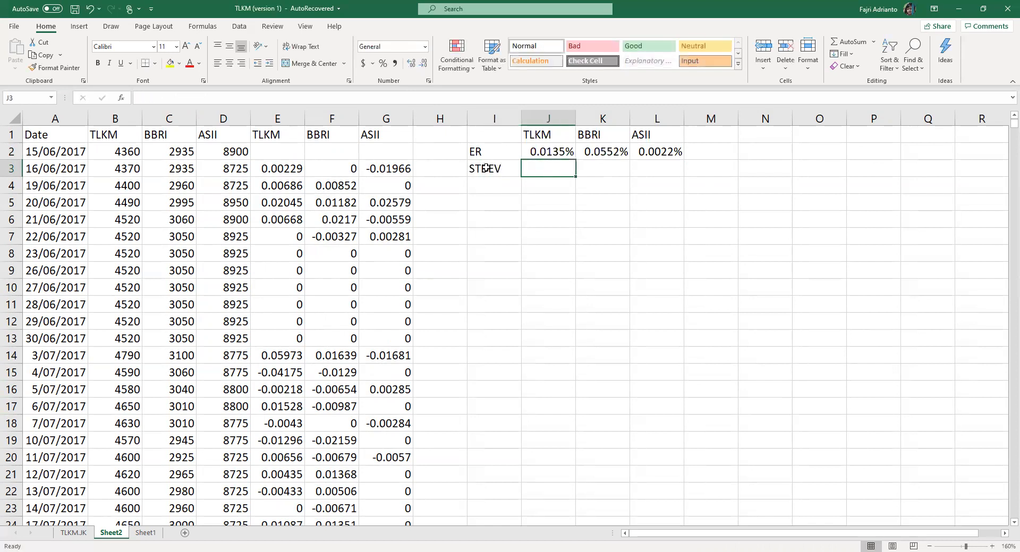
# Enter a STDEV formula in J3 over the TLKM returns in E3:E1253
pyautogui.write('=')
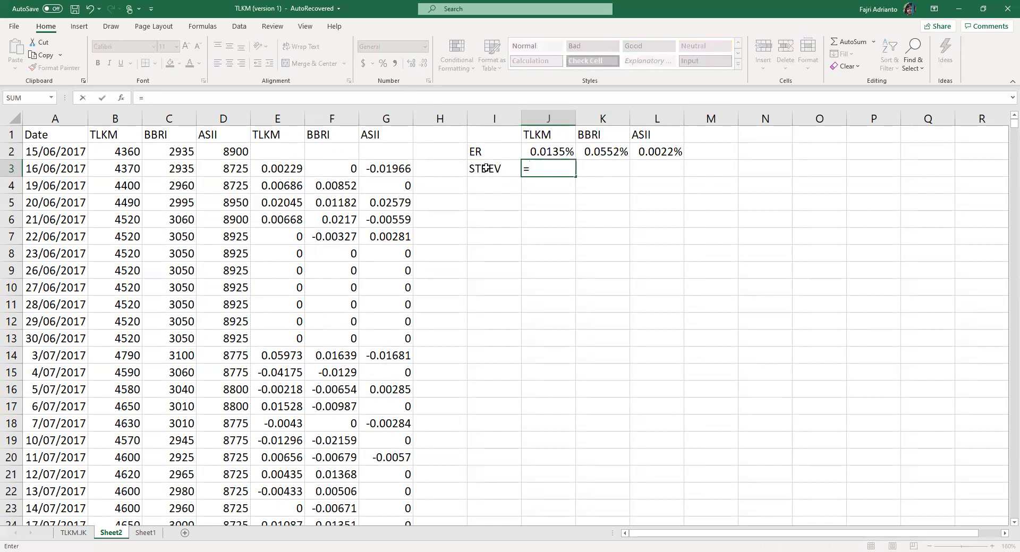
pyautogui.write('STDEV(')
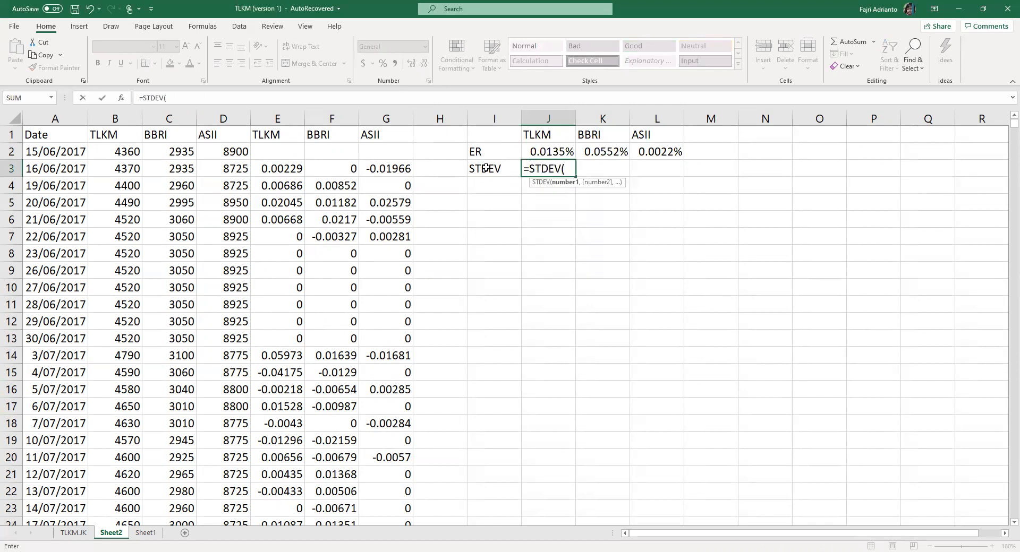
pyautogui.click(279, 170)
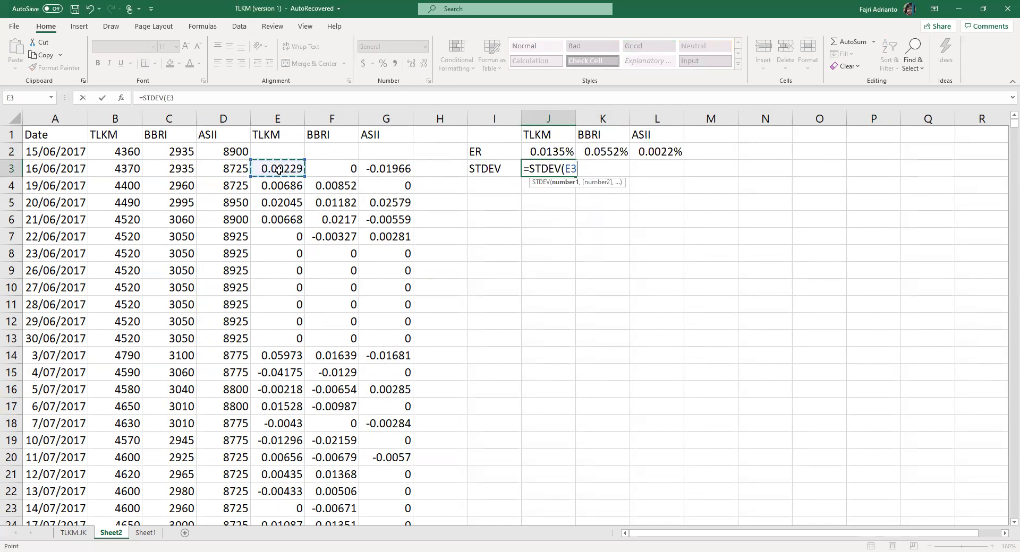
pyautogui.moveTo(278, 170); pyautogui.dragTo(281, 279)
pyautogui.click(299, 176)
pyautogui.hotkey('ctrl', 'shift', 'Down')
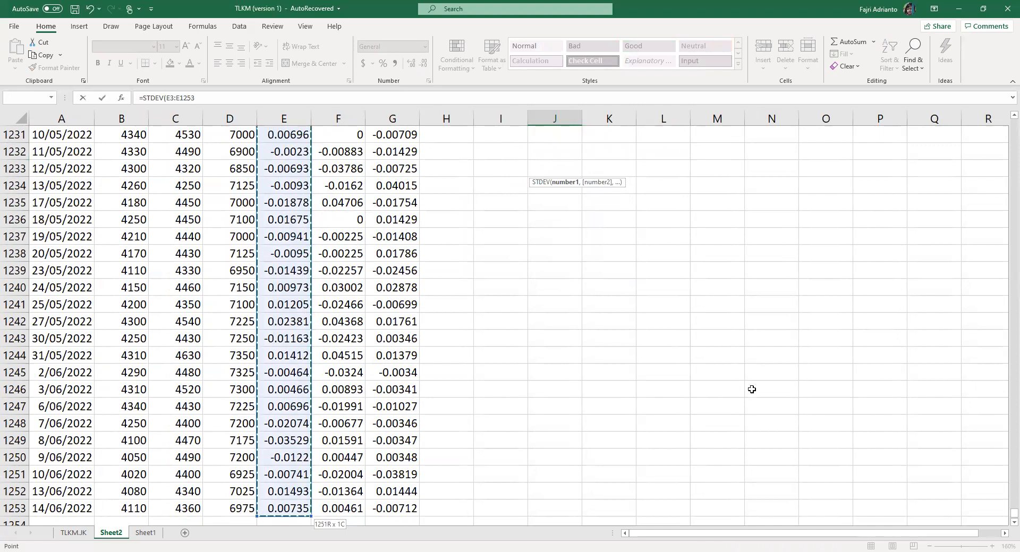
pyautogui.press('Up')
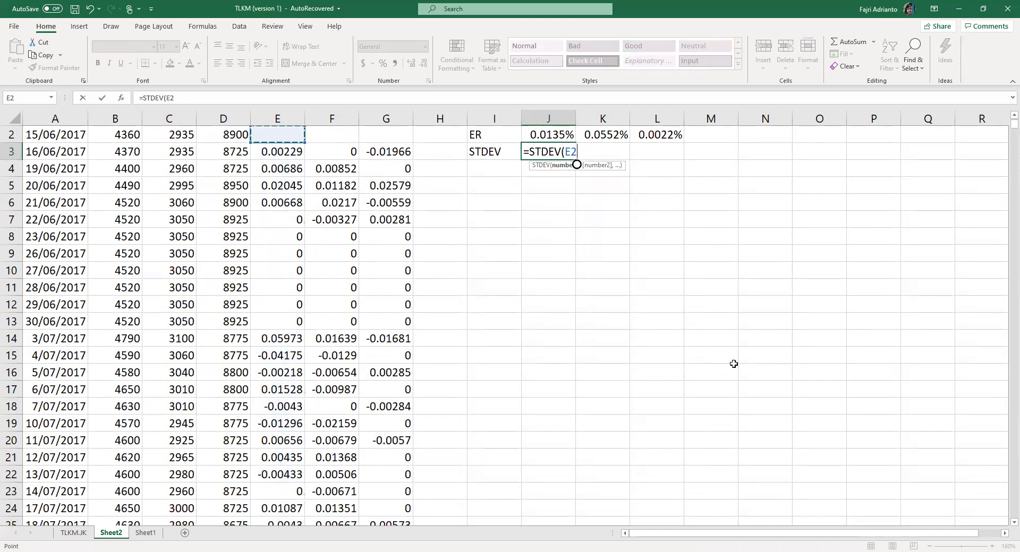
pyautogui.press('Down')
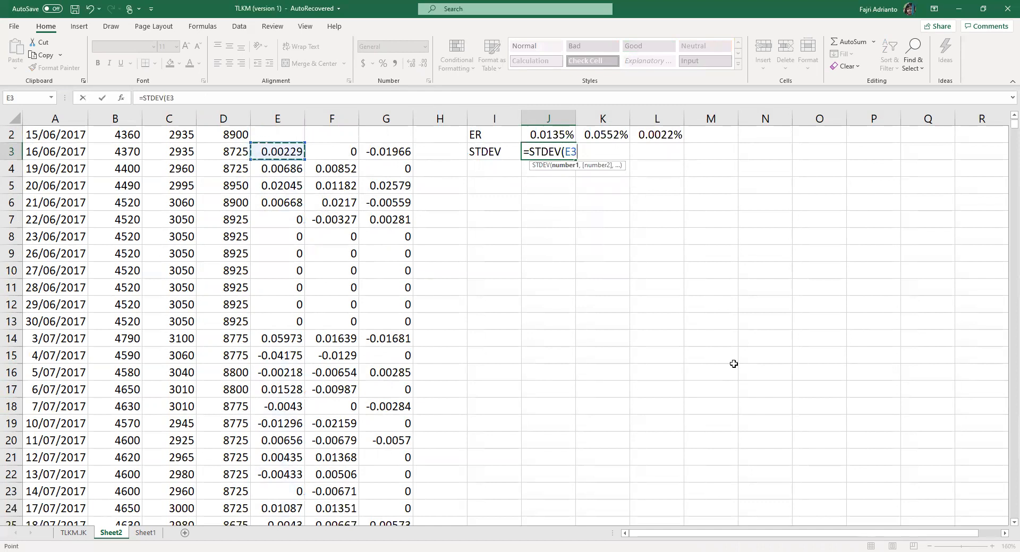
pyautogui.hotkey('ctrl', 'shift', 'Down')
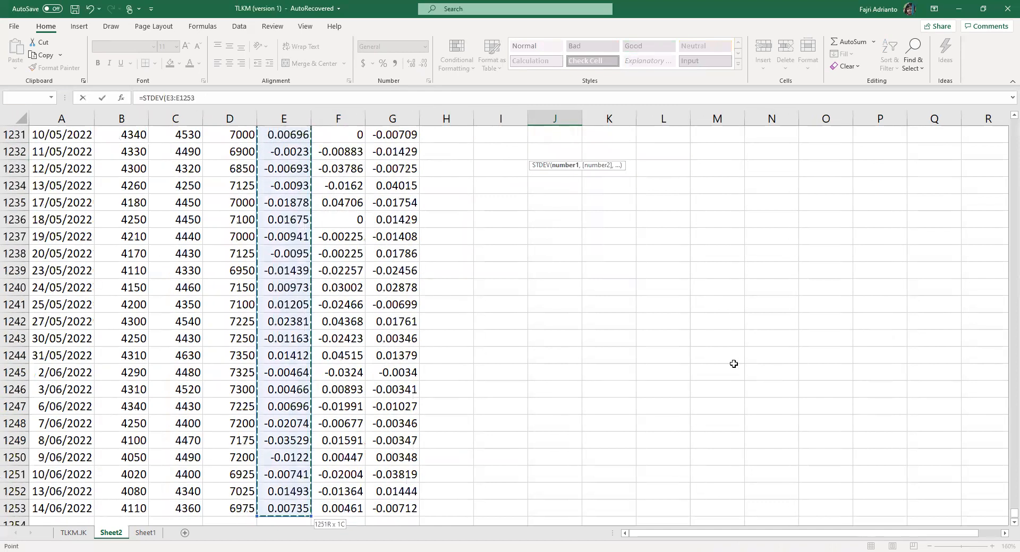
pyautogui.write(')')
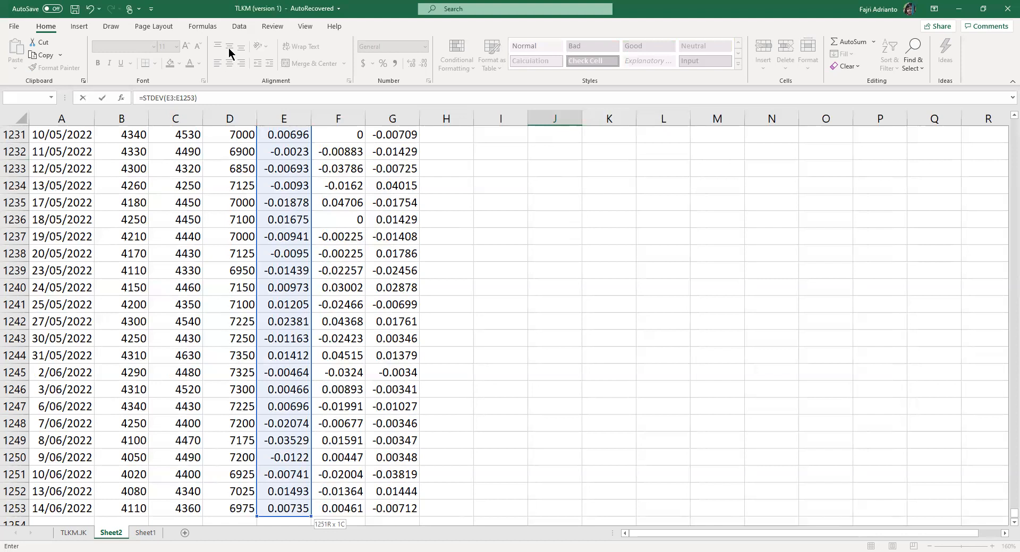
pyautogui.moveTo(206, 95); pyautogui.dragTo(140, 94)
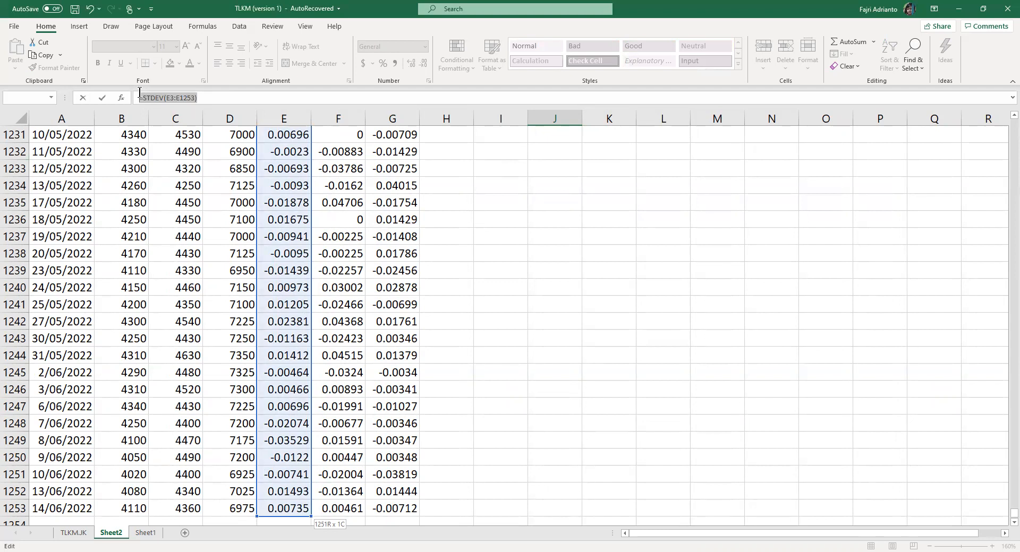
pyautogui.press('Return')
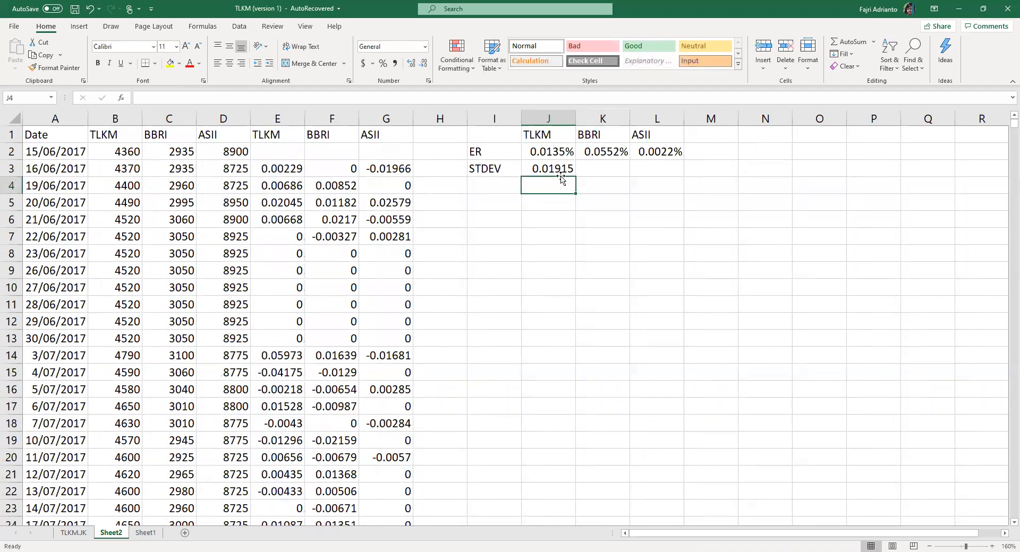
# Copy the STDEV formula in J3 across to K3:L3 for BBRI and ASII
pyautogui.click(558, 169)
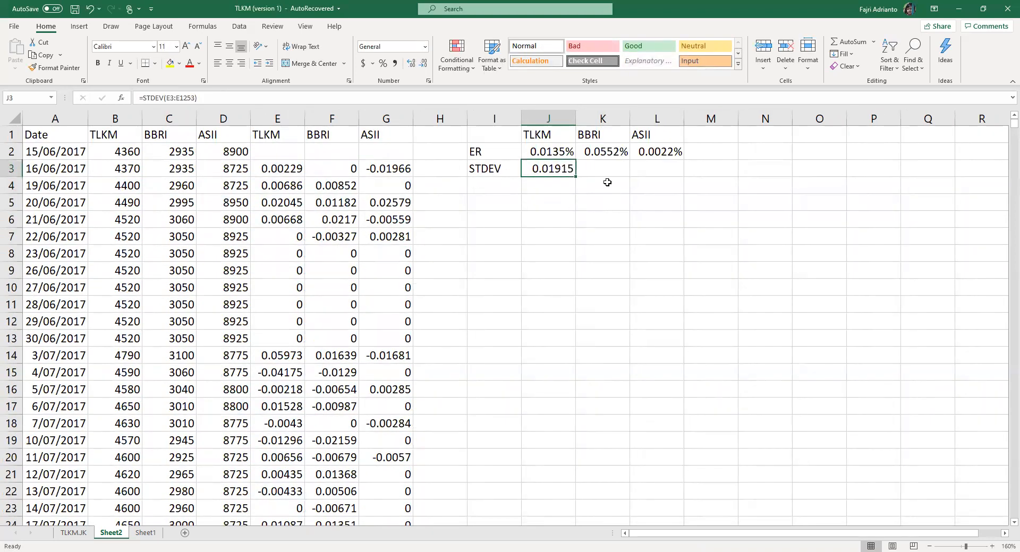
pyautogui.moveTo(575, 176); pyautogui.dragTo(685, 185)
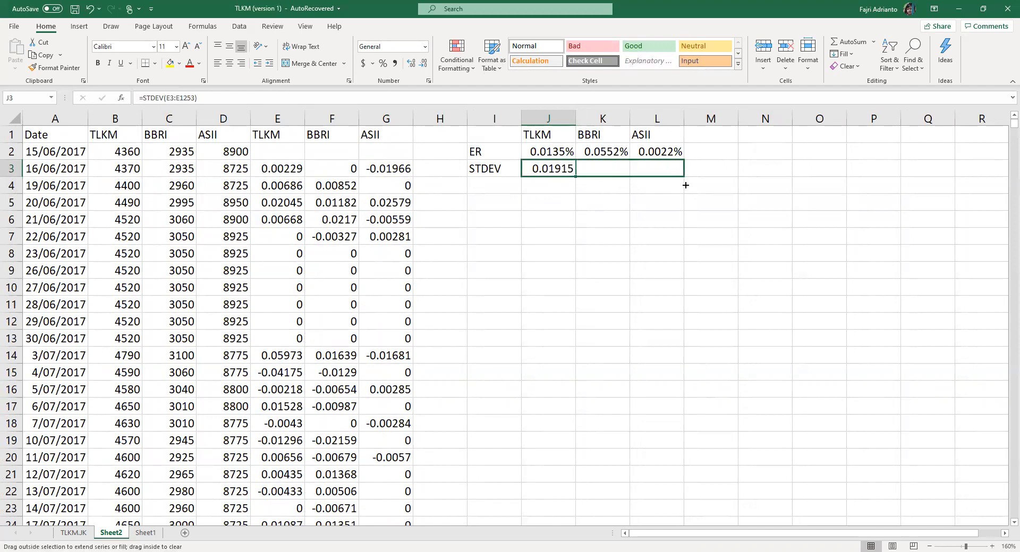
pyautogui.moveTo(685, 186); pyautogui.dragTo(685, 185)
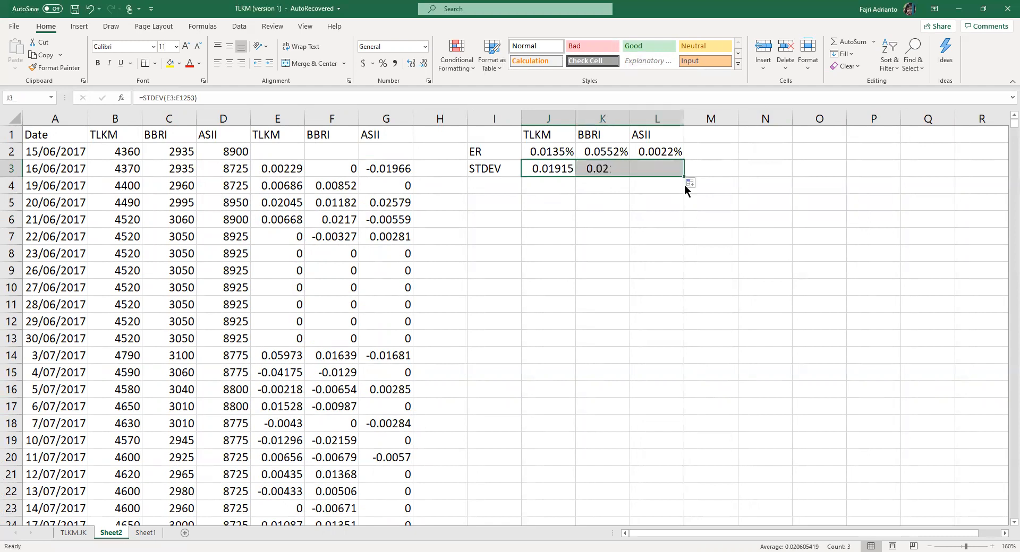
pyautogui.click(558, 169)
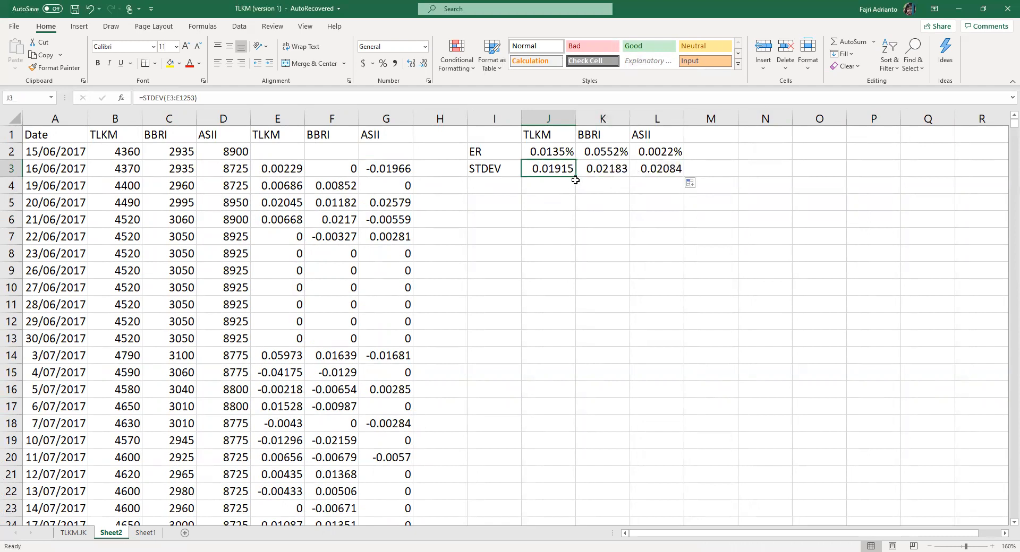
pyautogui.moveTo(576, 179); pyautogui.dragTo(665, 184)
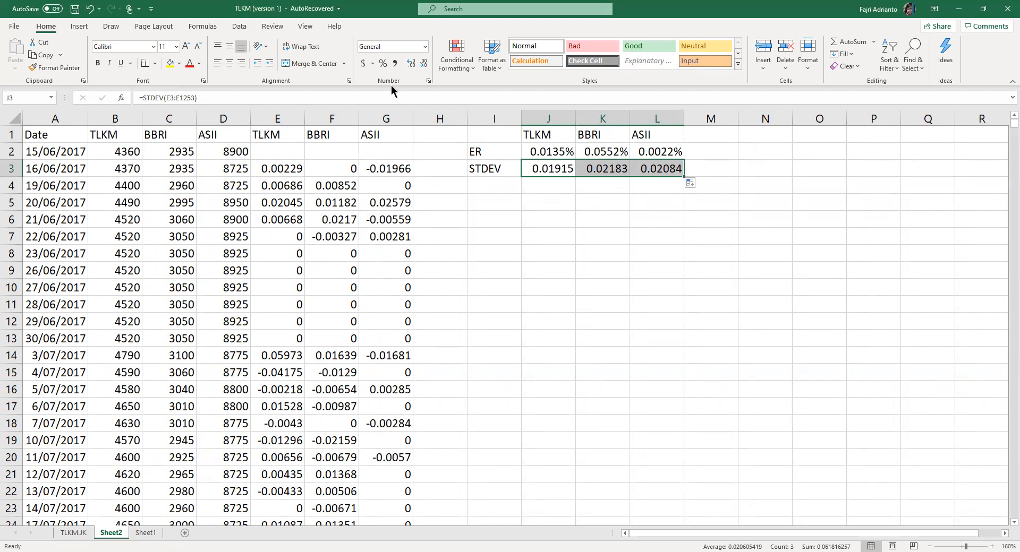
# Format the standard deviations in J3:L3 as percentages with four decimal places
pyautogui.click(382, 63)
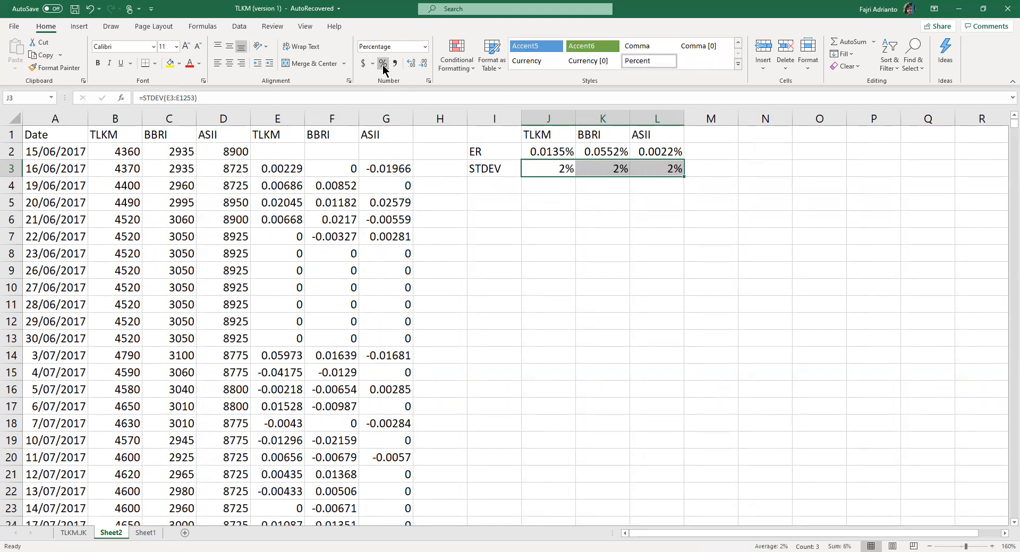
pyautogui.click(412, 64)
pyautogui.click(412, 64)
pyautogui.click(412, 64)
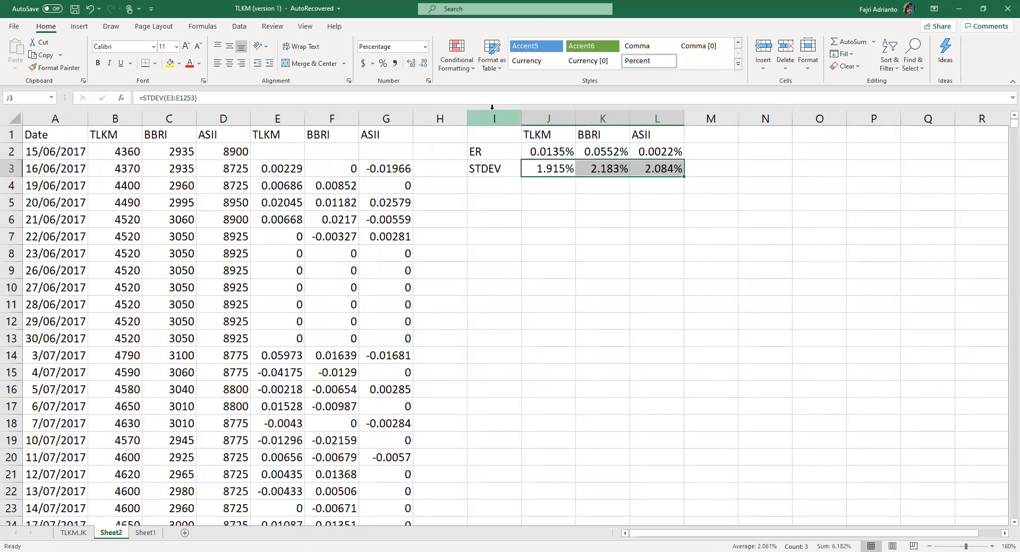
pyautogui.click(412, 64)
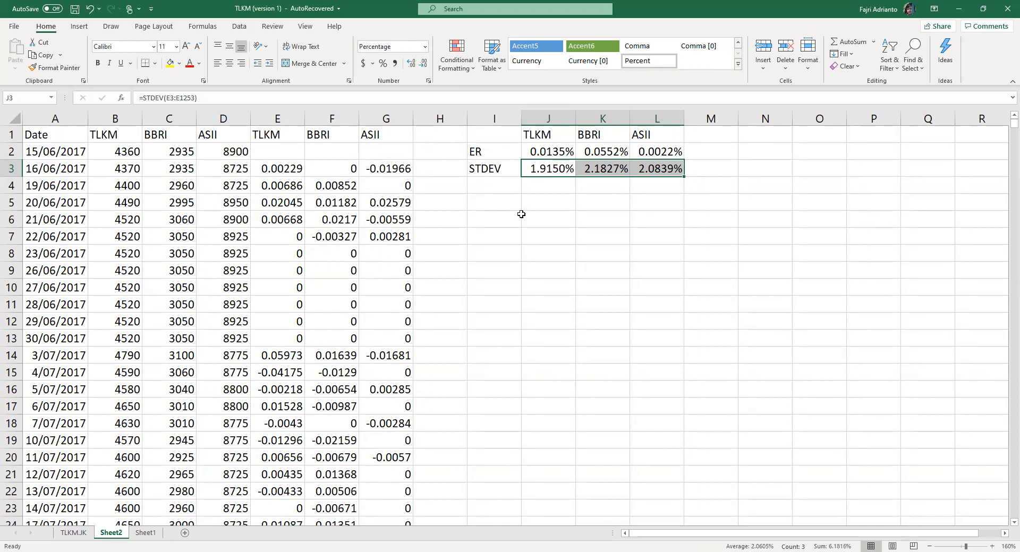
# Enter the row labels KORELASI in I4 and TLKM in I5
pyautogui.click(488, 187)
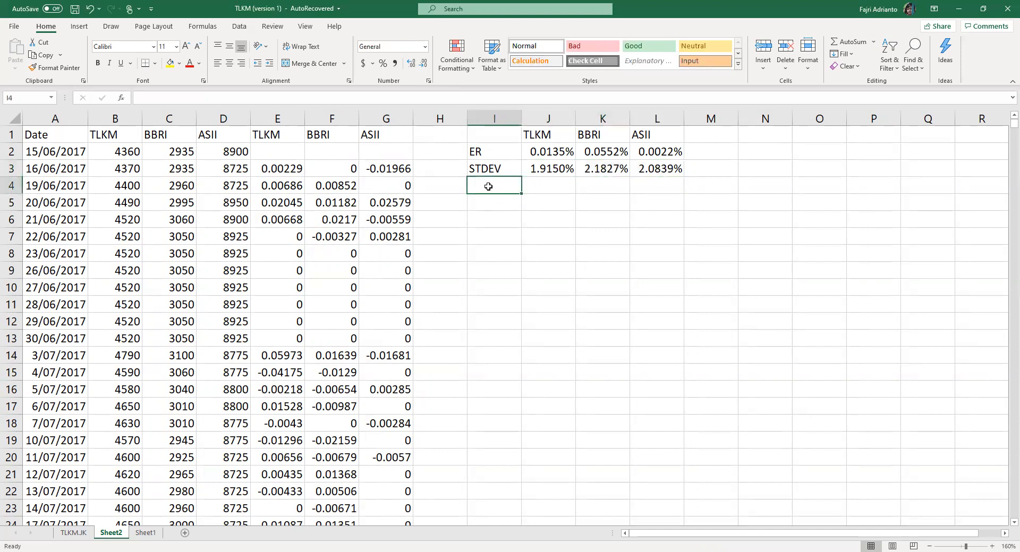
pyautogui.write('korelas')
pyautogui.press('BackSpace')
pyautogui.press('BackSpace')
pyautogui.press('BackSpace')
pyautogui.press('BackSpace')
pyautogui.press('BackSpace')
pyautogui.press('BackSpace')
pyautogui.press('BackSpace')
pyautogui.write('KORELASI')
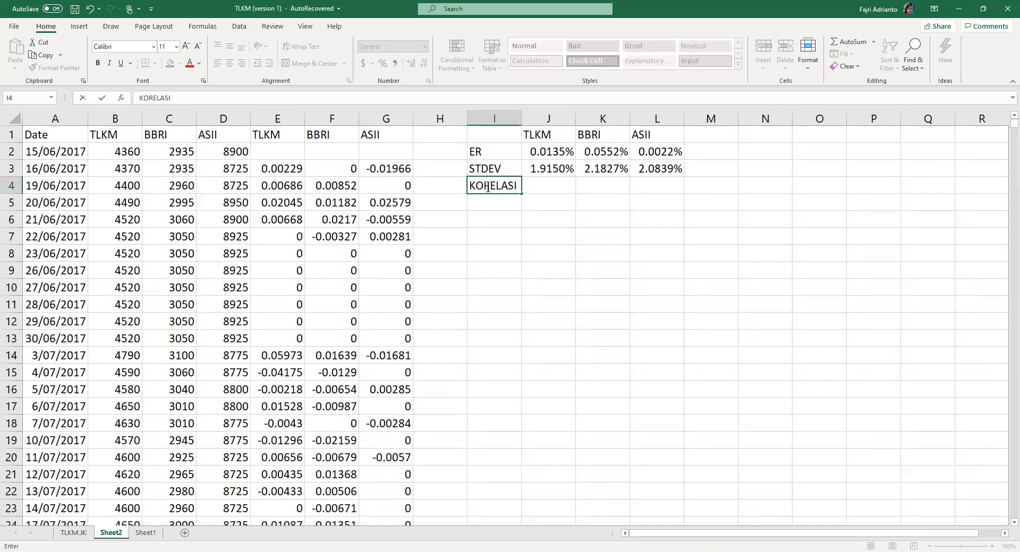
pyautogui.click(493, 199)
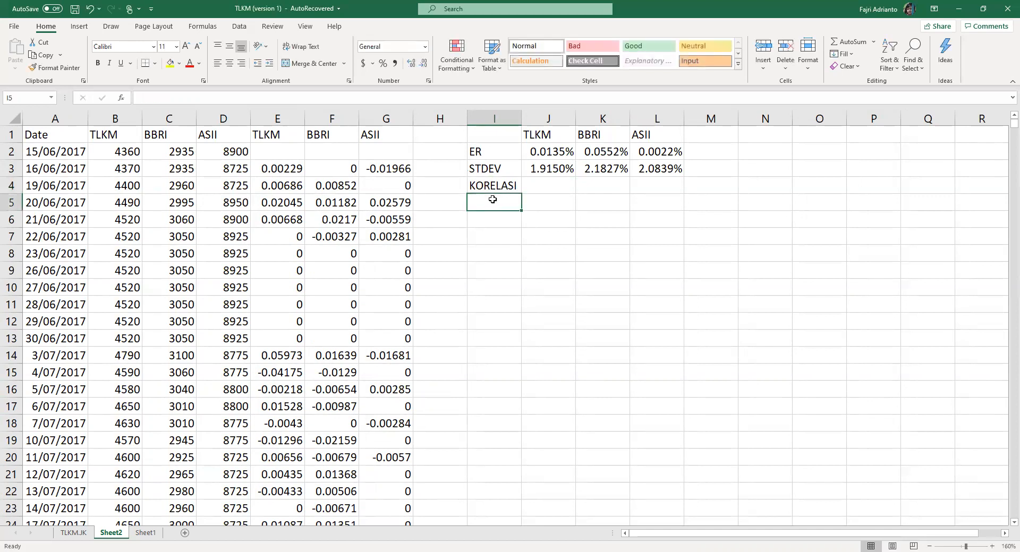
pyautogui.write('TL')
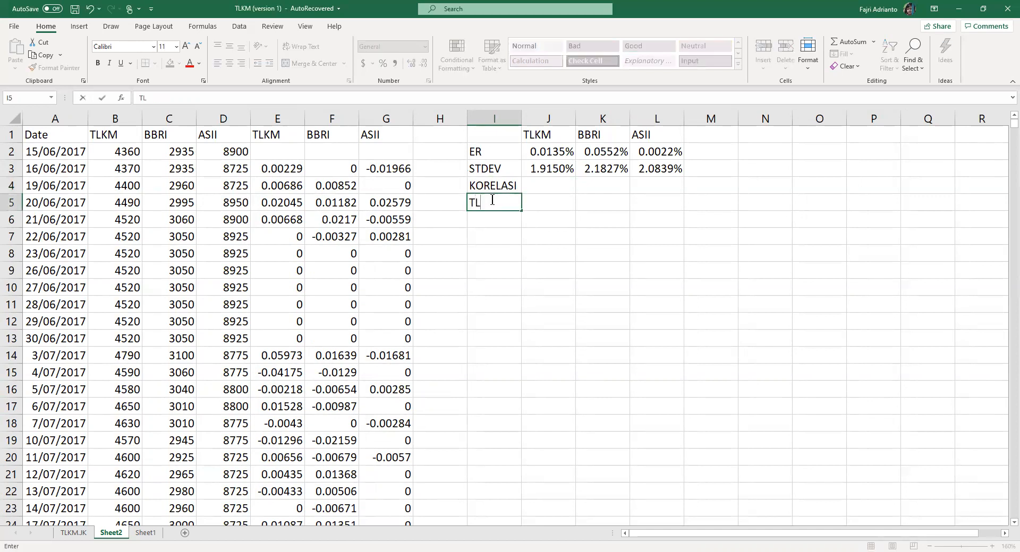
pyautogui.write('KM')
pyautogui.click(547, 204)
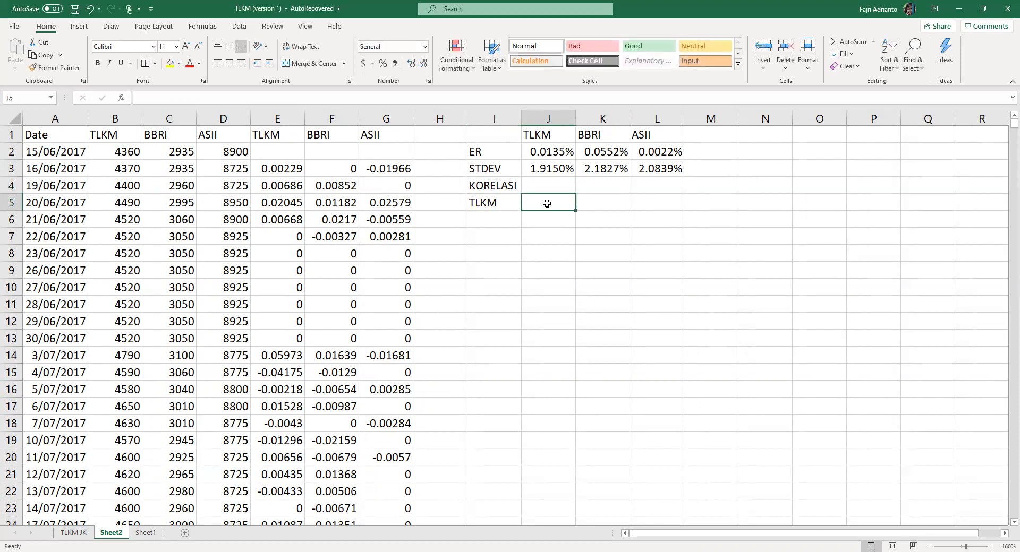
# Enter a CORREL formula in K5 correlating the TLKM returns in E3:E1253 with the BBRI returns in F3:F1253
pyautogui.click(598, 206)
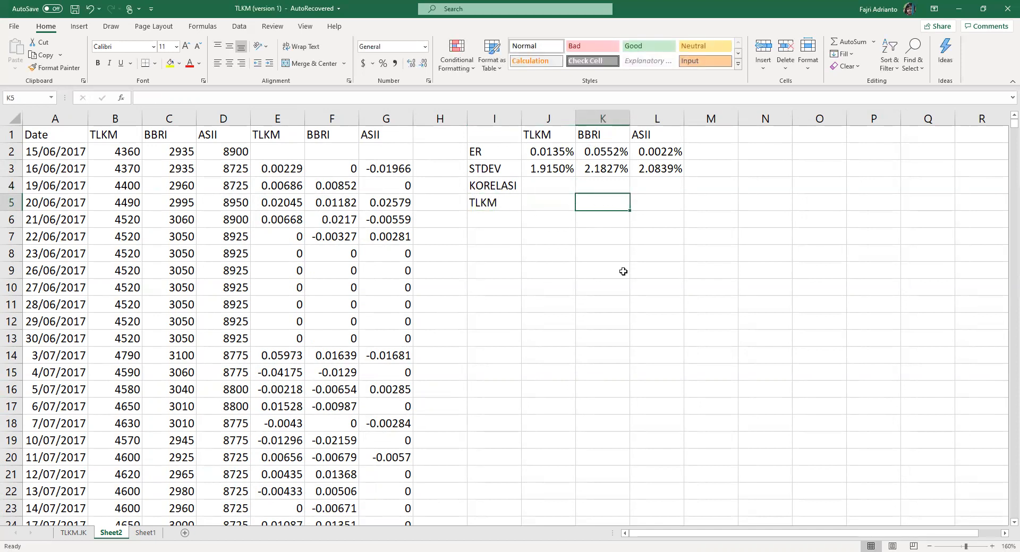
pyautogui.write('=')
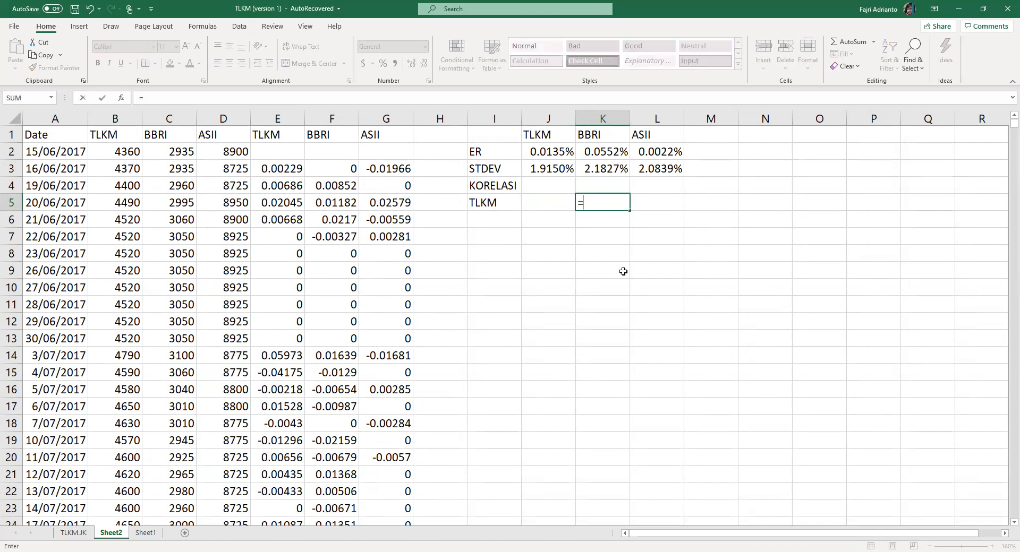
pyautogui.write('CORREL(')
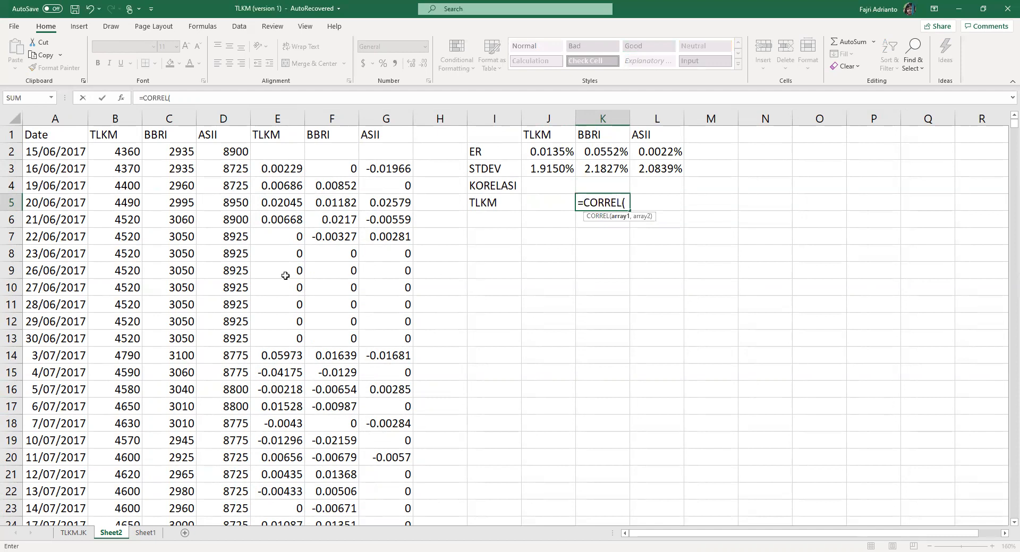
pyautogui.click(289, 168)
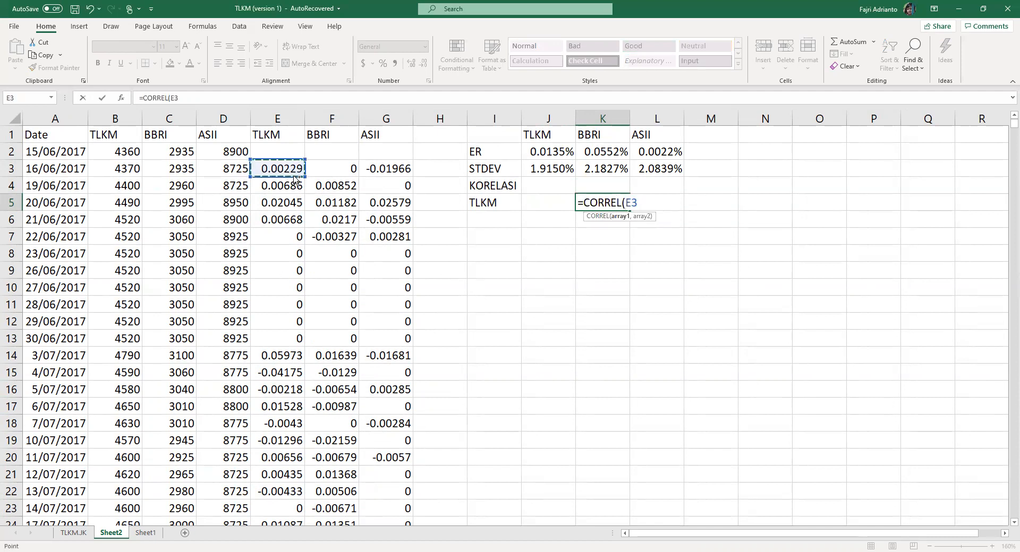
pyautogui.hotkey('ctrl', 'shift', 'Down')
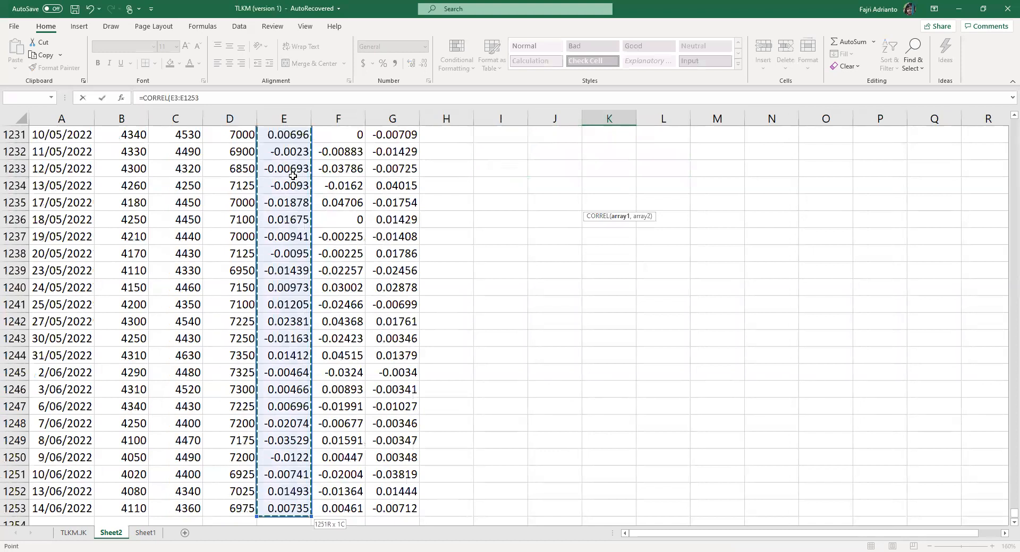
pyautogui.write(',')
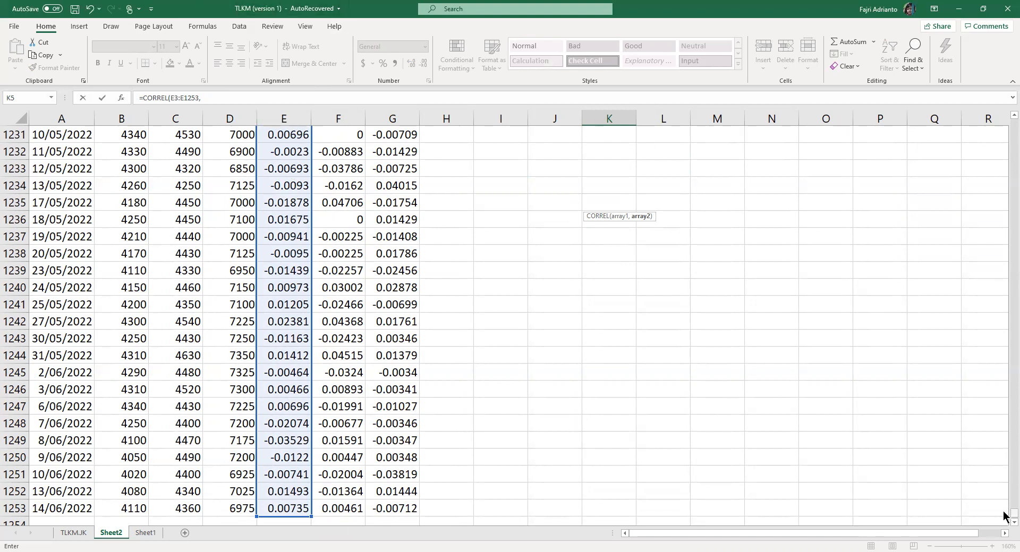
pyautogui.moveTo(1004, 513); pyautogui.dragTo(1004, 137)
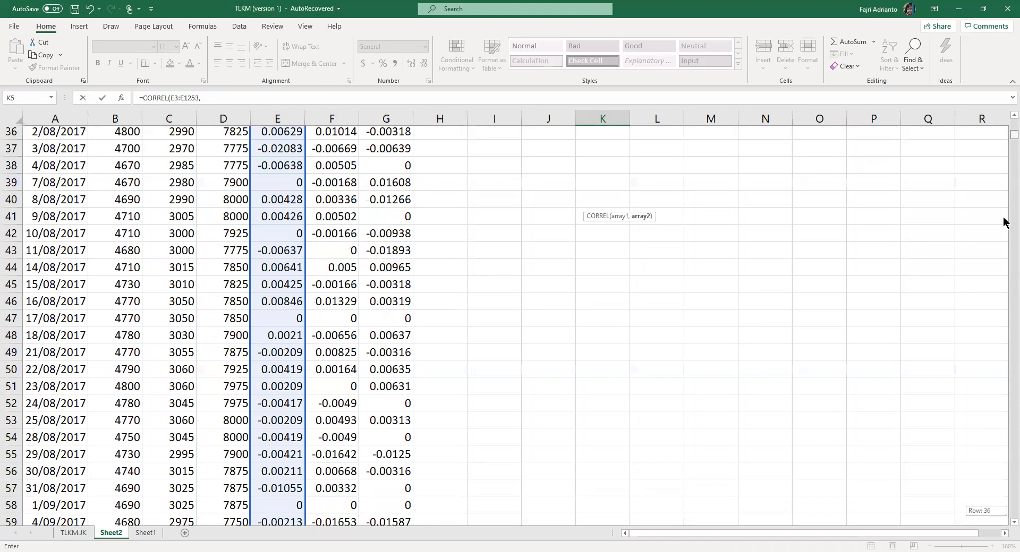
pyautogui.scroll(12, 457, 314)
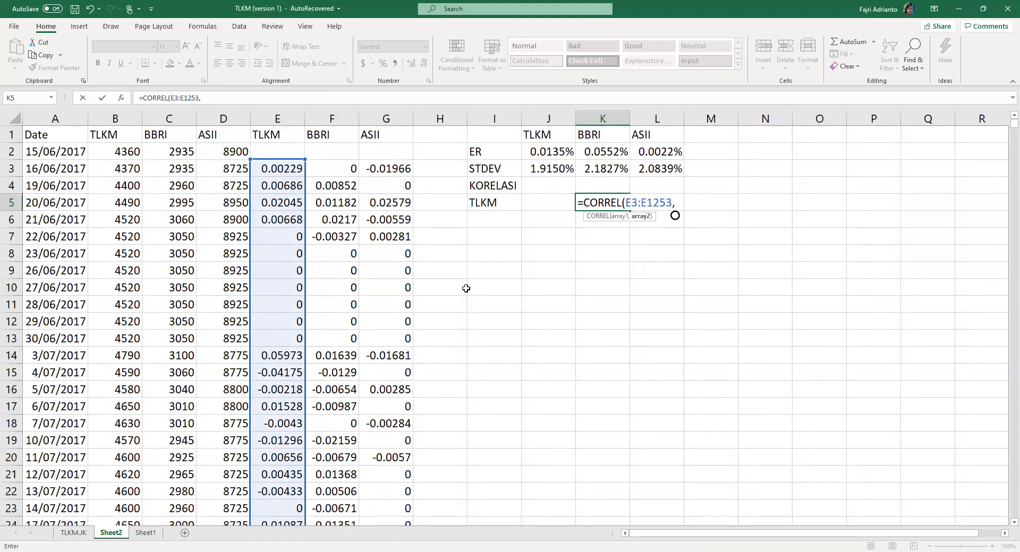
pyautogui.click(335, 171)
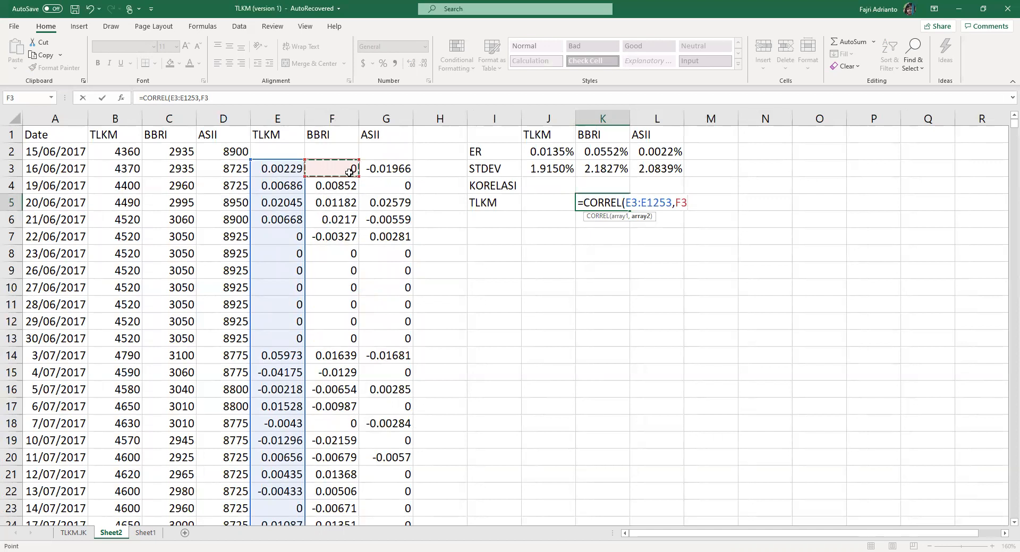
pyautogui.hotkey('ctrl', 'shift', 'Down')
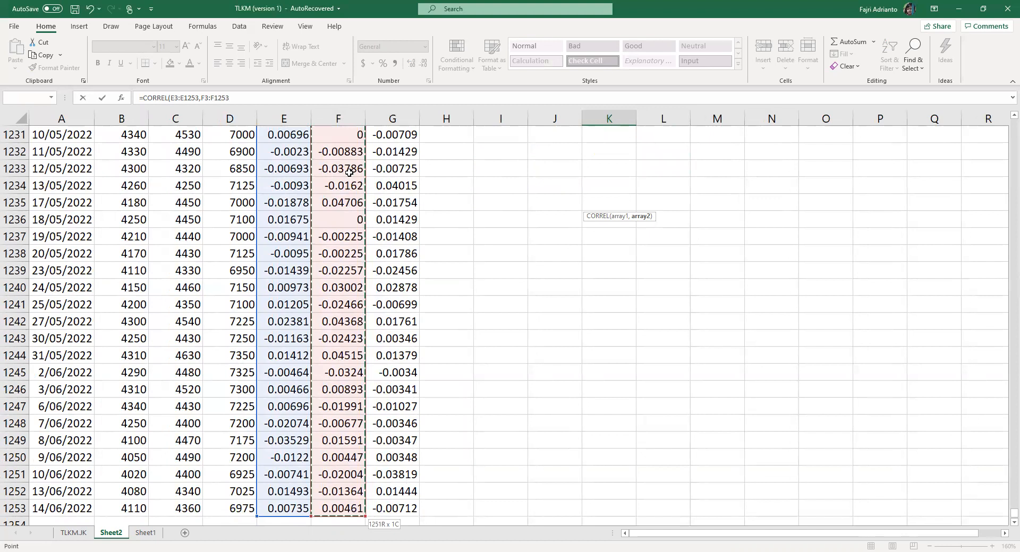
pyautogui.hotkey('ctrl', 'Return')
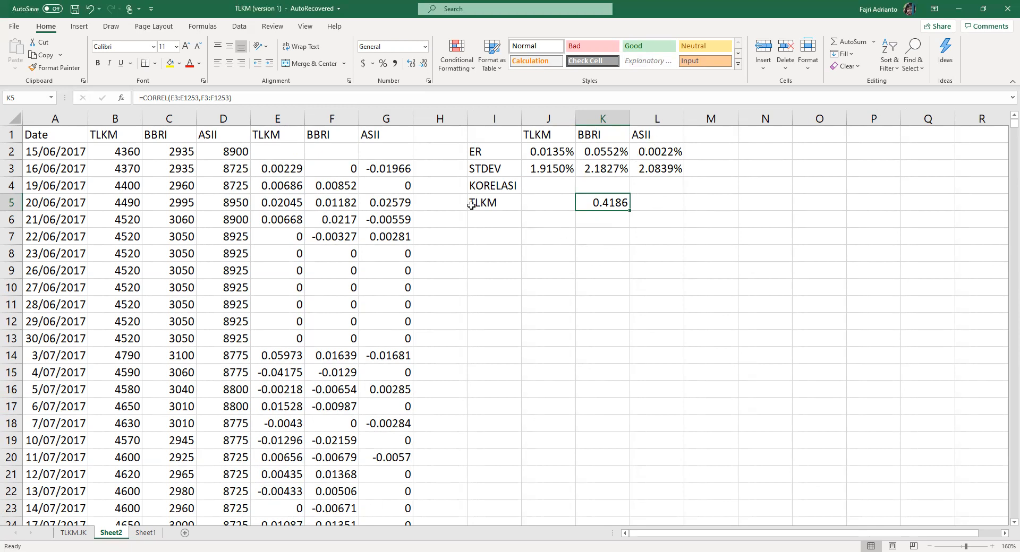
# Enter a CORREL formula in L5 correlating the TLKM returns in E3:E1253 with the ASII returns in G3:G1253
pyautogui.click(650, 205)
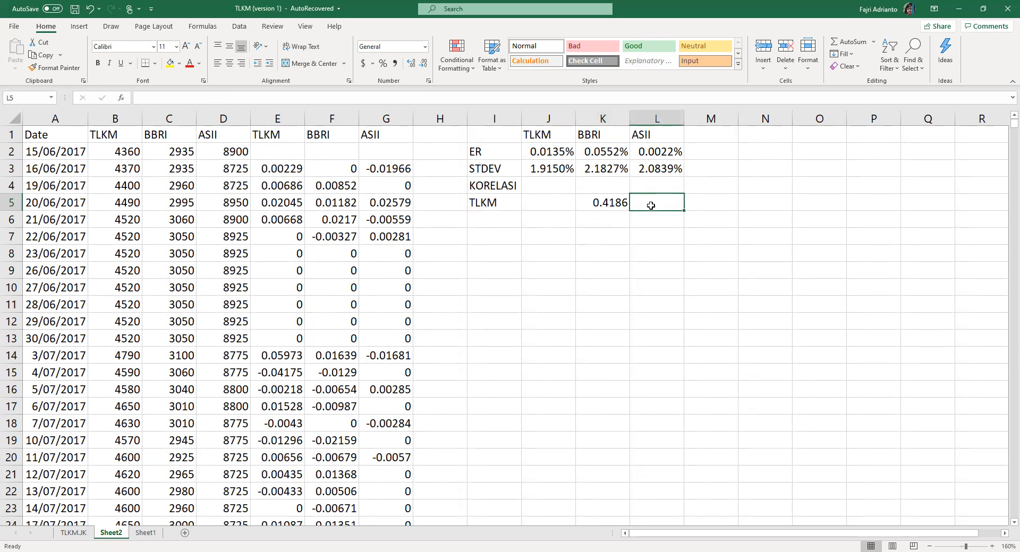
pyautogui.write('=')
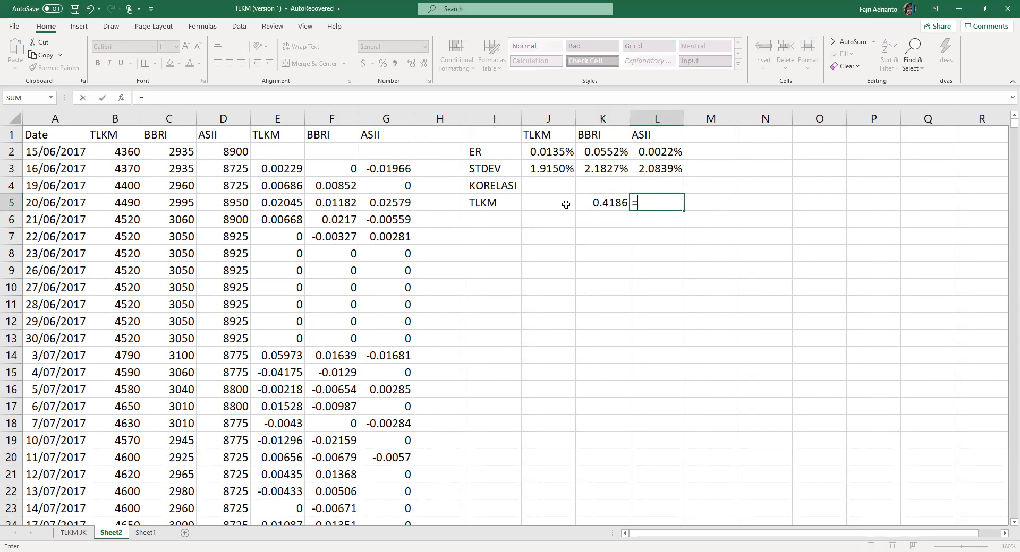
pyautogui.write('CORRE')
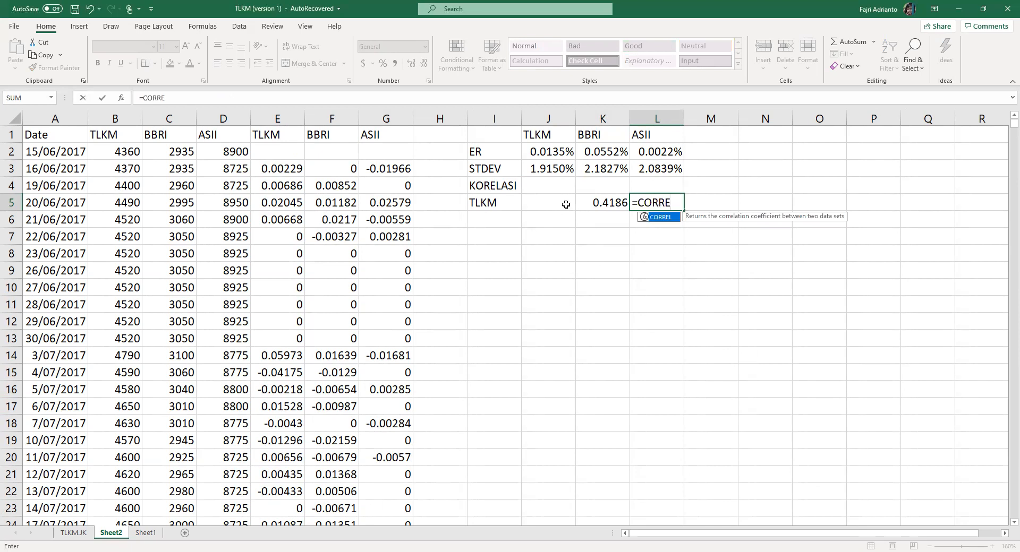
pyautogui.press('Tab')
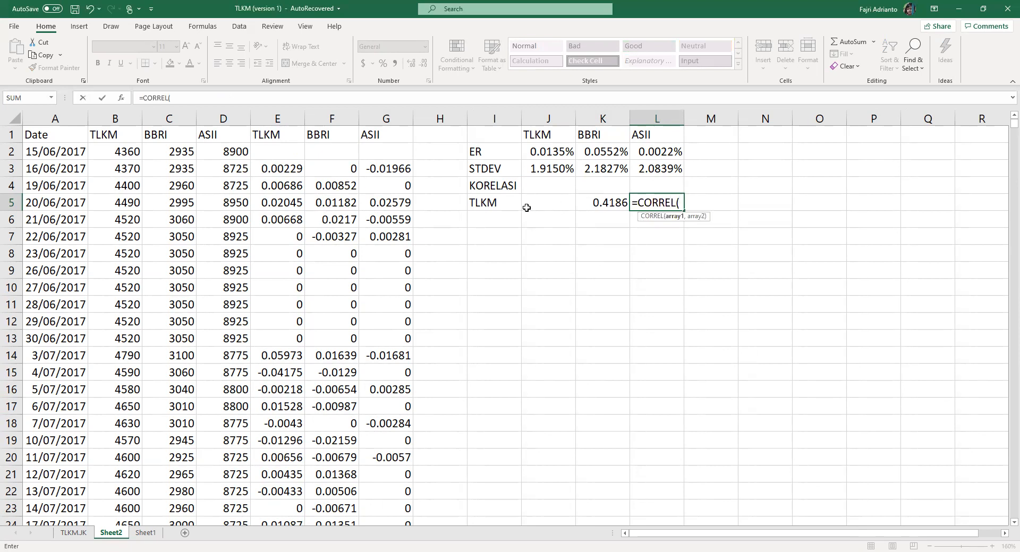
pyautogui.click(268, 169)
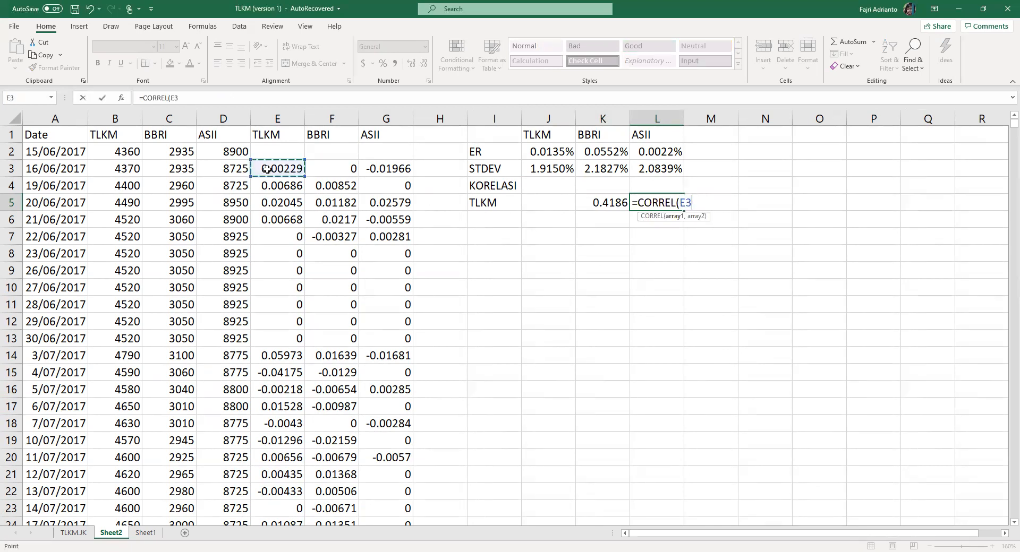
pyautogui.hotkey('ctrl', 'shift', 'Down')
pyautogui.write(',')
pyautogui.scroll(7, 1005, 518)
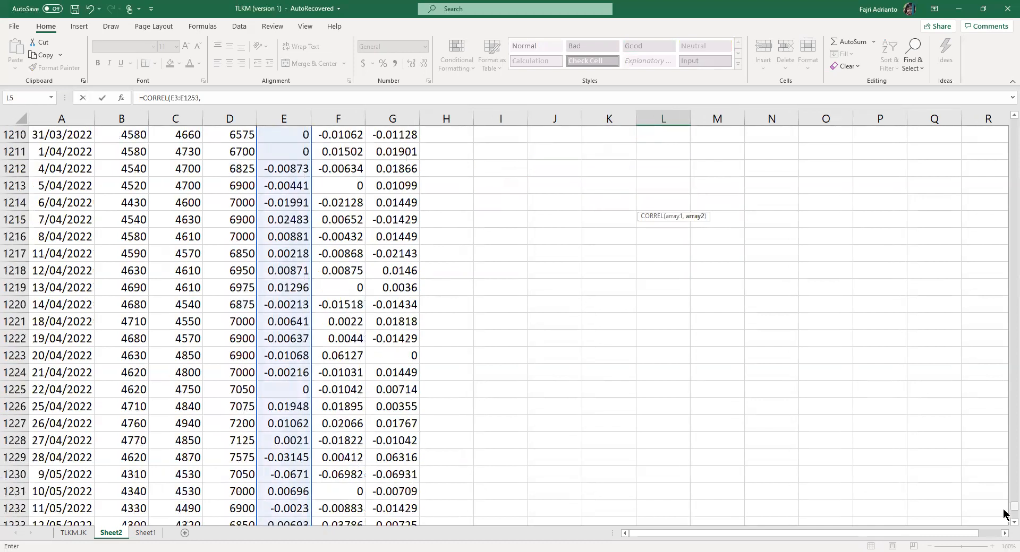
pyautogui.moveTo(1012, 507); pyautogui.dragTo(1005, 124)
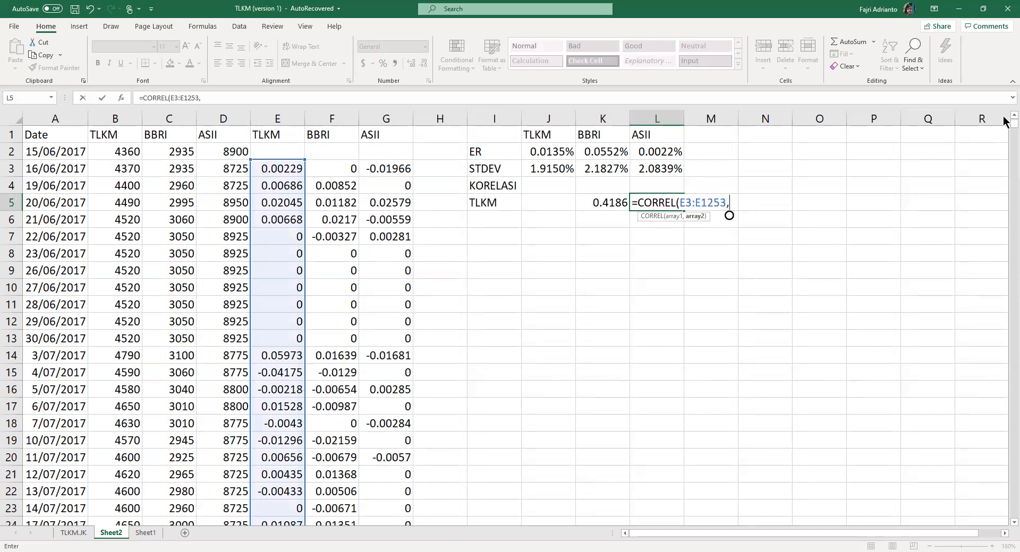
pyautogui.click(370, 168)
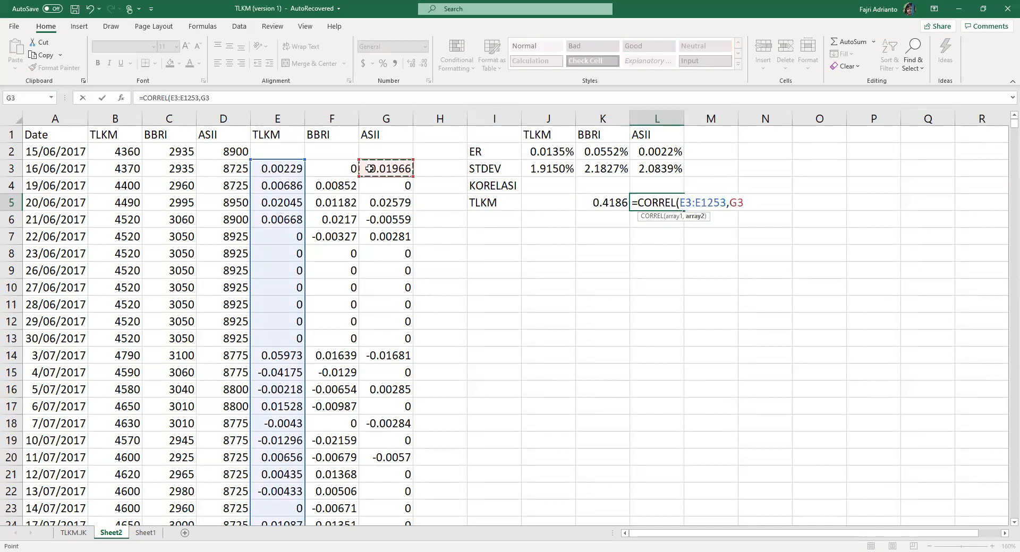
pyautogui.hotkey('ctrl', 'shift', 'Down')
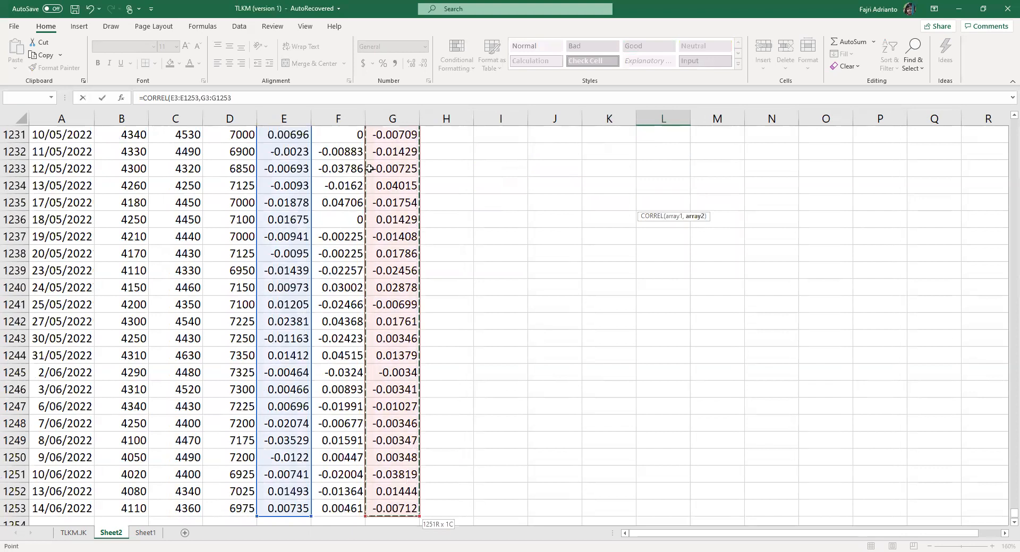
pyautogui.write(')')
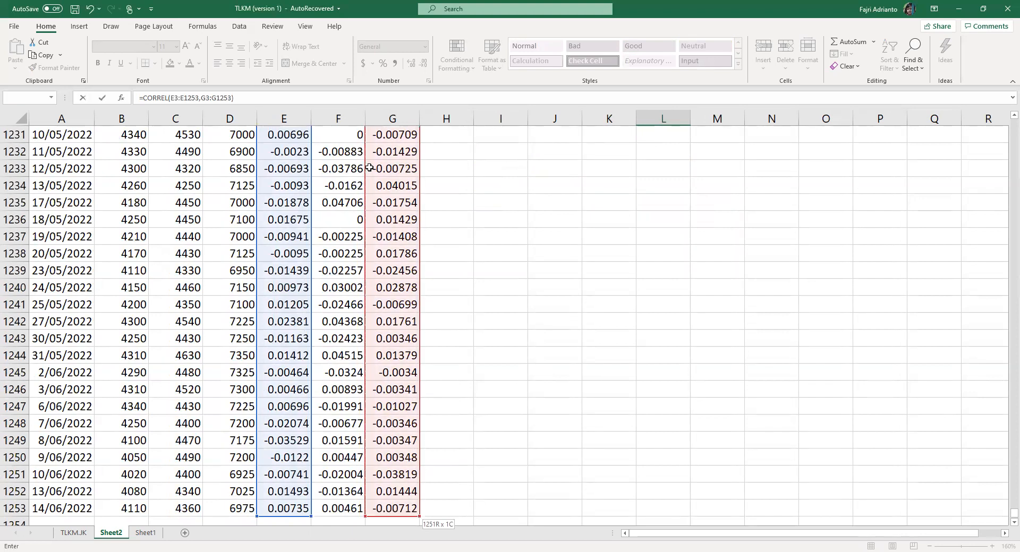
pyautogui.scroll(16, 420, 185)
pyautogui.scroll(20, 419, 185)
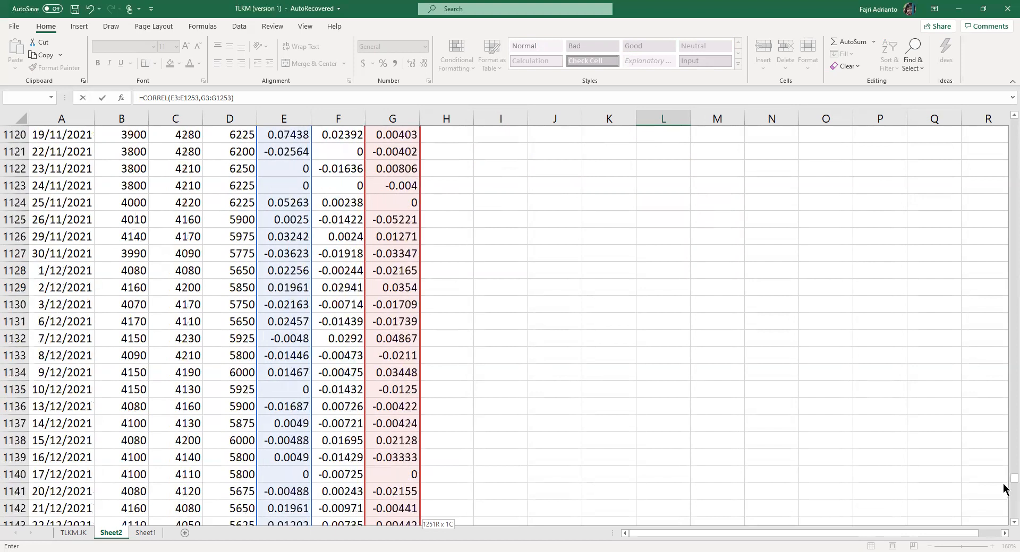
pyautogui.moveTo(1012, 478); pyautogui.dragTo(1004, 68)
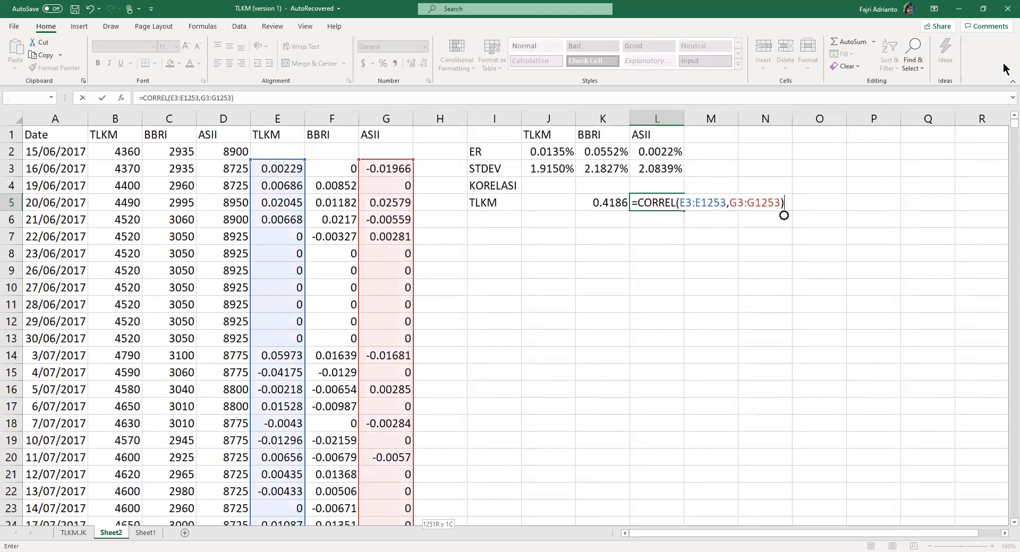
pyautogui.press('Return')
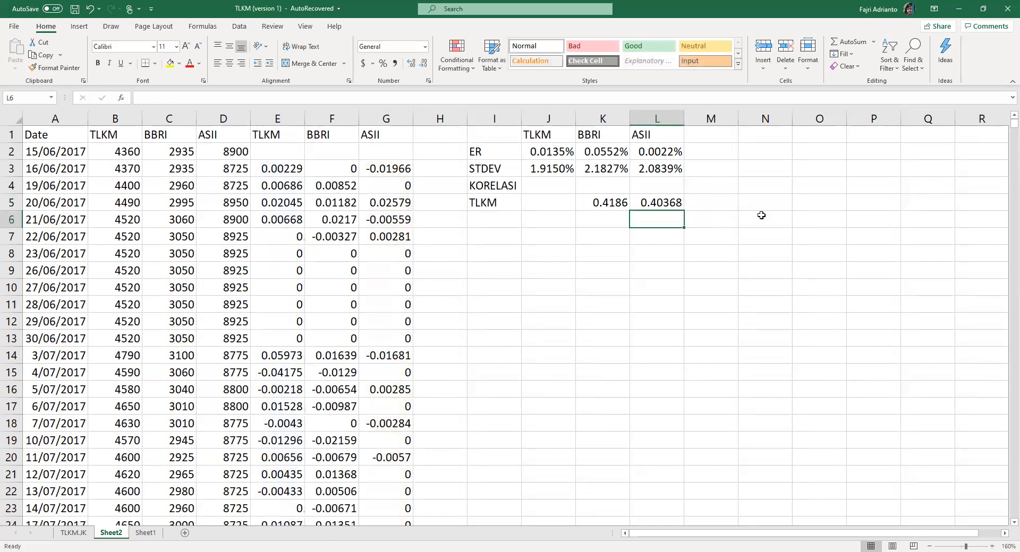
# Enter the row label BBRI in I6, below the TLKM correlation row
pyautogui.click(495, 224)
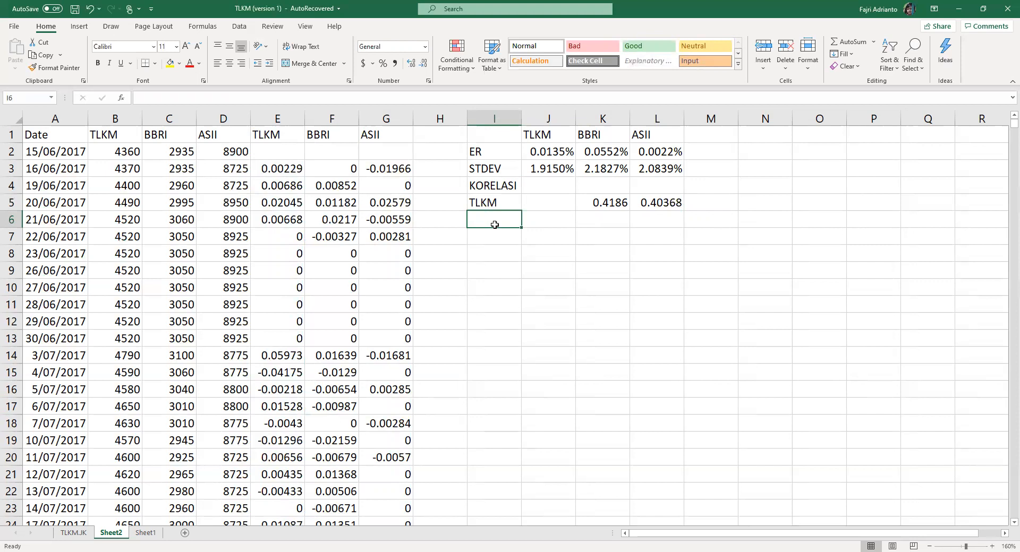
pyautogui.write('bbri')
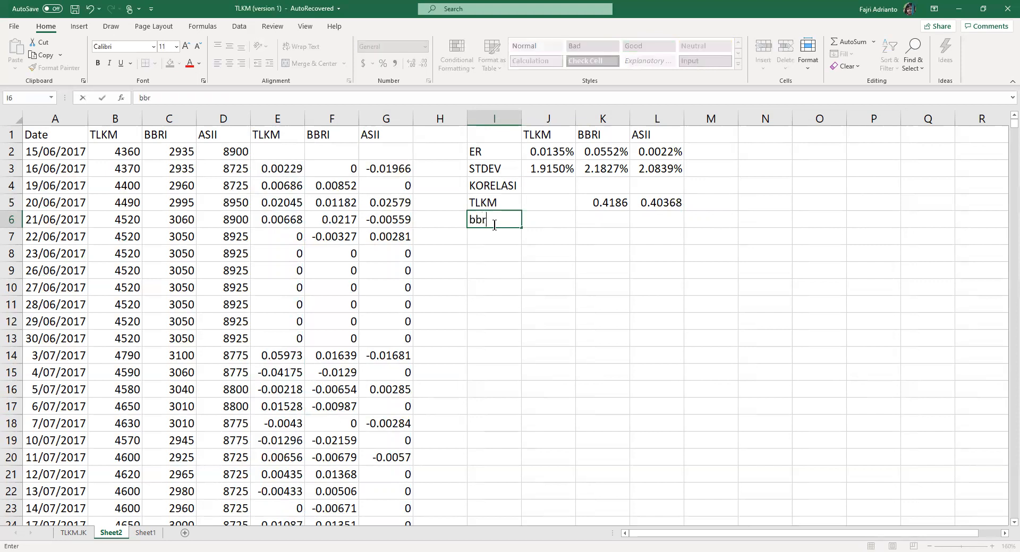
pyautogui.press('BackSpace')
pyautogui.press('BackSpace')
pyautogui.press('BackSpace')
pyautogui.press('BackSpace')
pyautogui.write('BBRI')
pyautogui.click(604, 201)
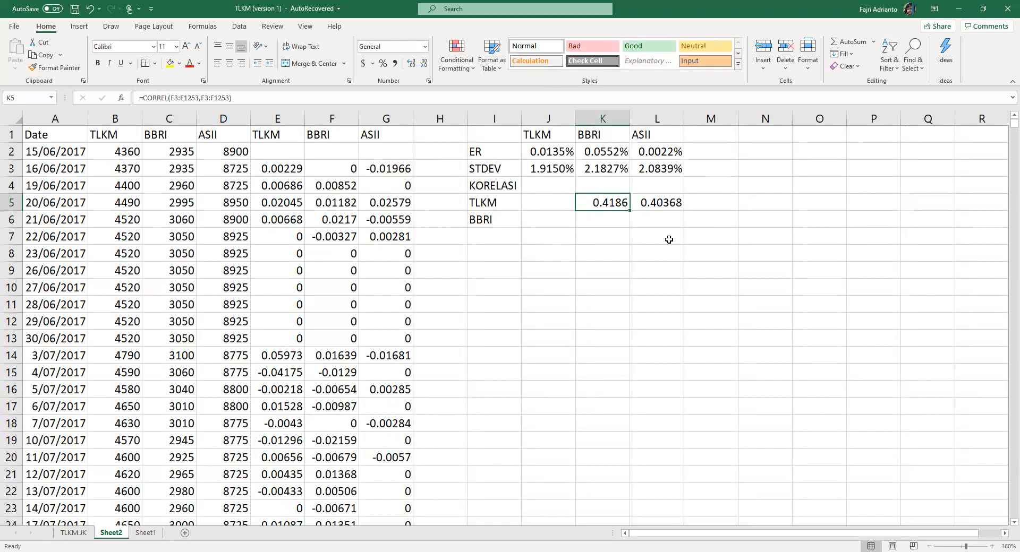
# Enter a CORREL formula in L6 correlating the BBRI returns in F3:F1253 with the ASII returns in G3:G1253
pyautogui.click(660, 222)
pyautogui.write('=')
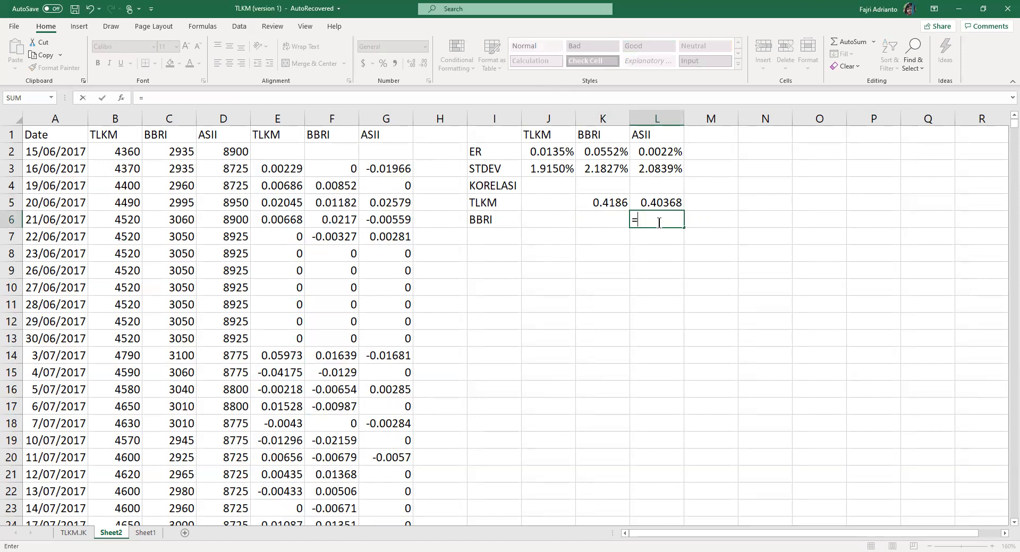
pyautogui.write('CORRE')
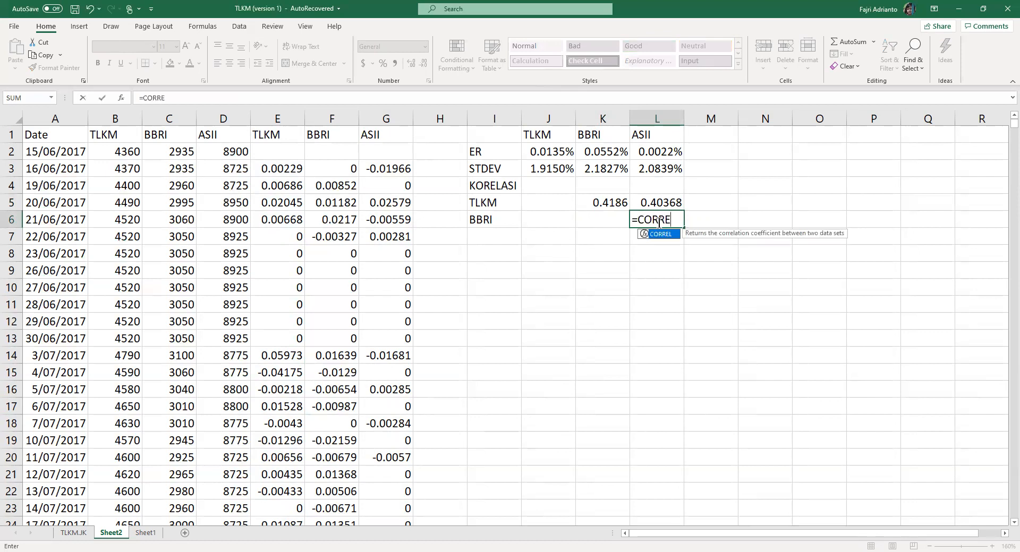
pyautogui.press('Tab')
pyautogui.click(331, 170)
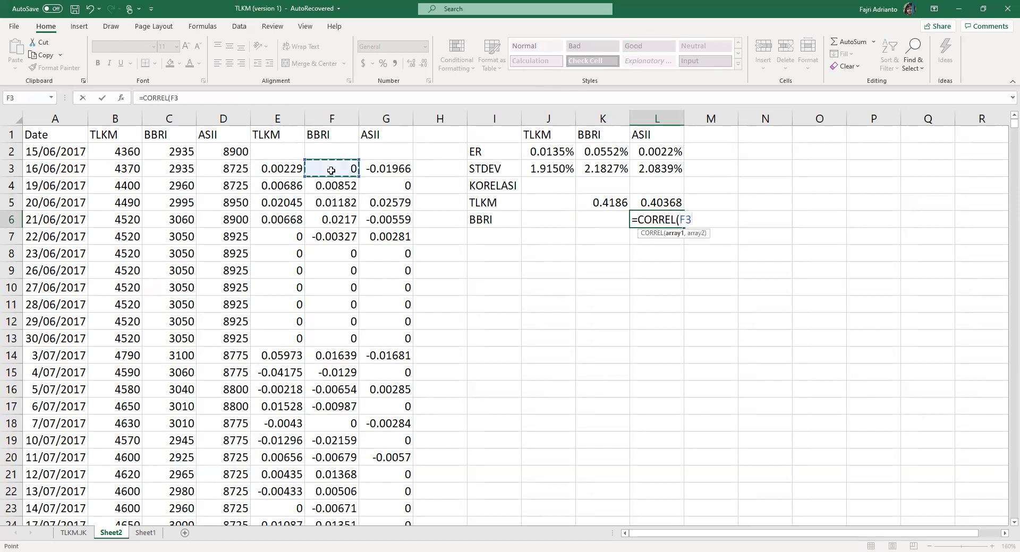
pyautogui.hotkey('ctrl', 'shift', 'Down')
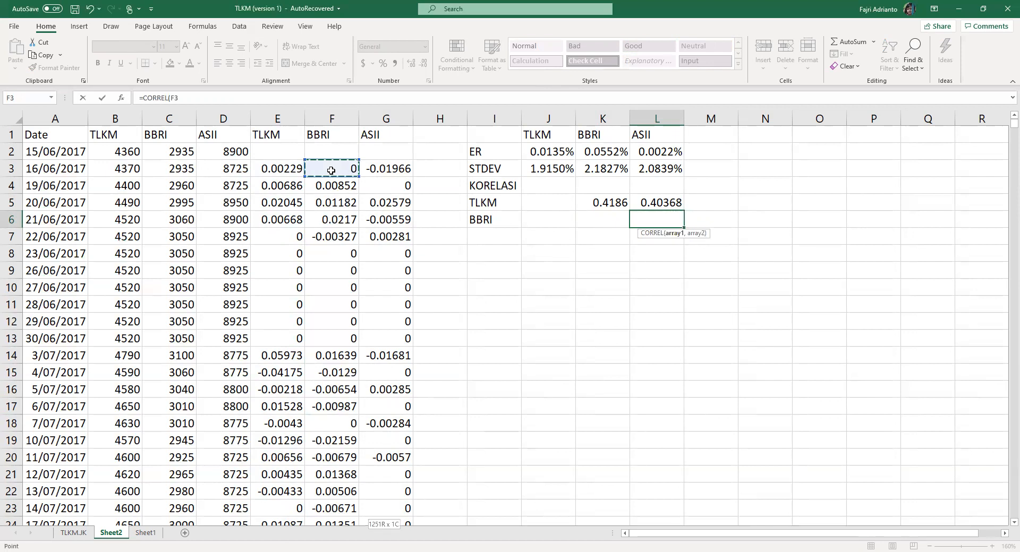
pyautogui.write(',')
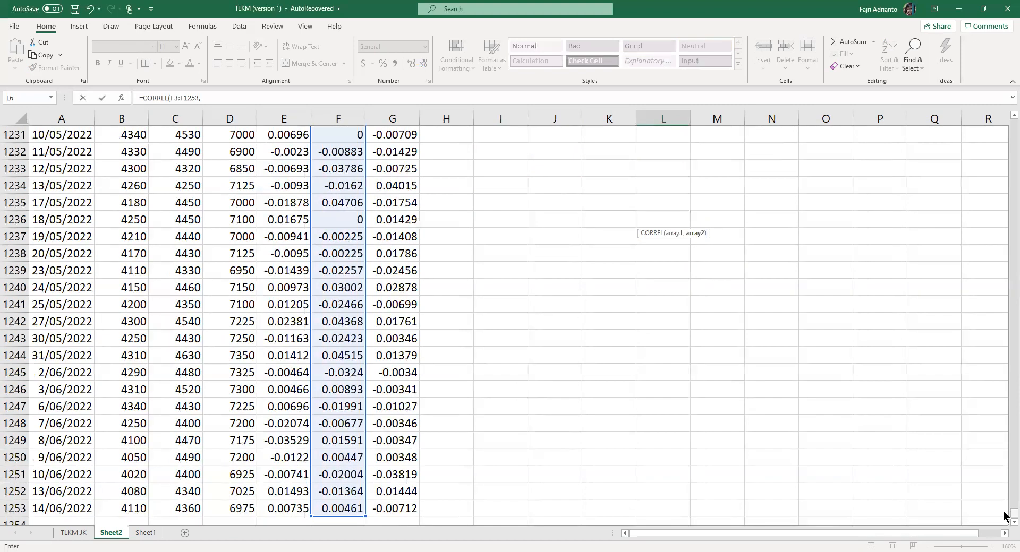
pyautogui.moveTo(1006, 514); pyautogui.dragTo(1007, 133)
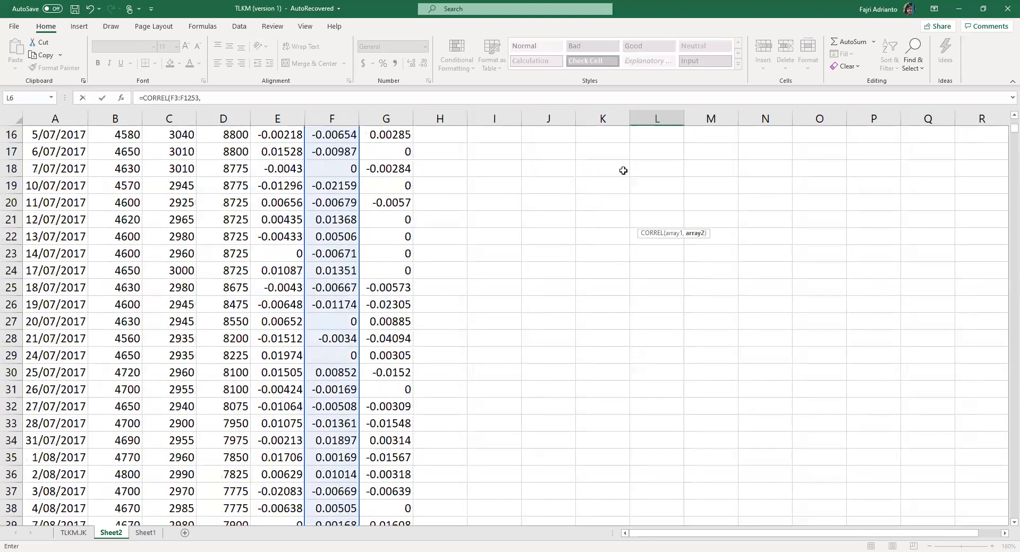
pyautogui.scroll(5, 510, 188)
pyautogui.click(398, 169)
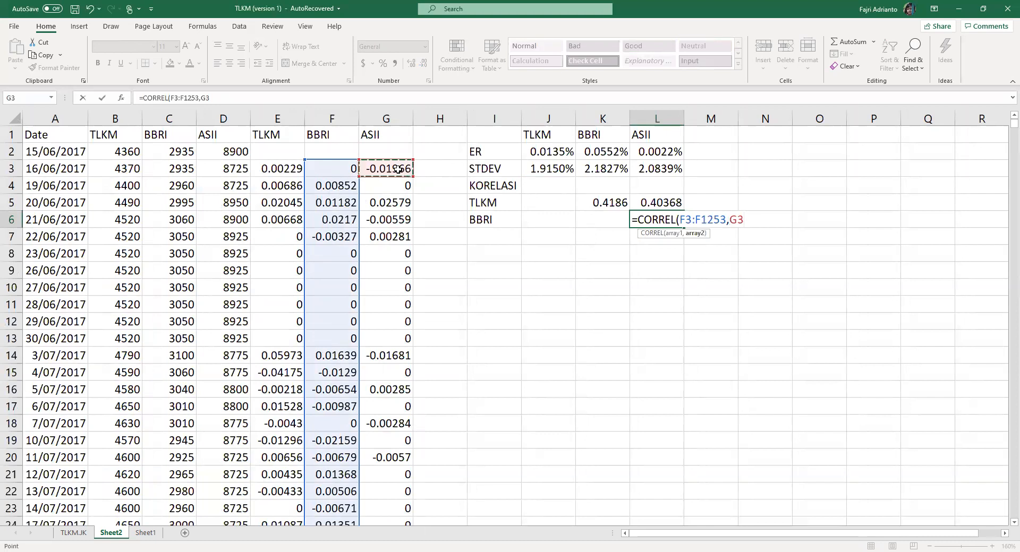
pyautogui.hotkey('ctrl', 'shift', 'Down')
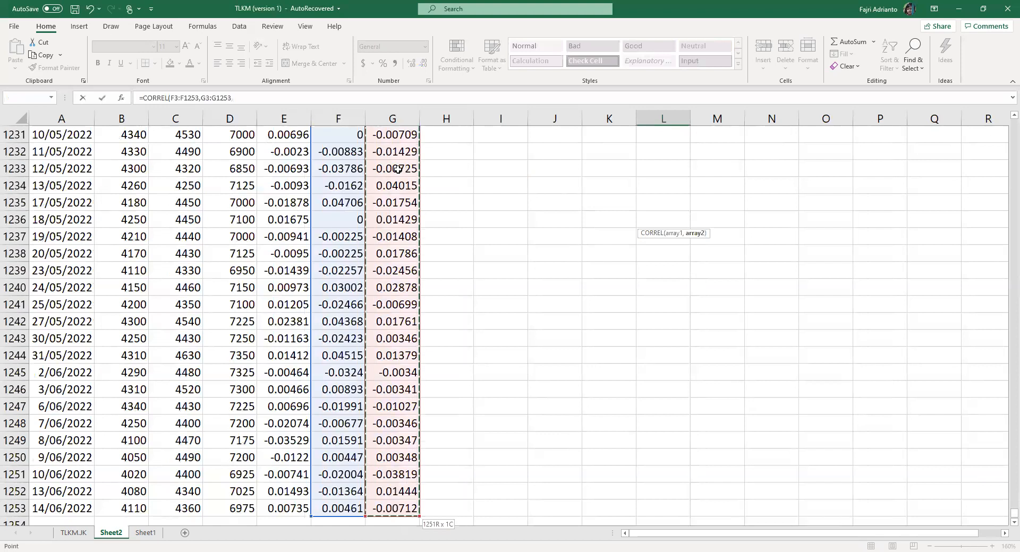
pyautogui.write(')')
pyautogui.press('Return')
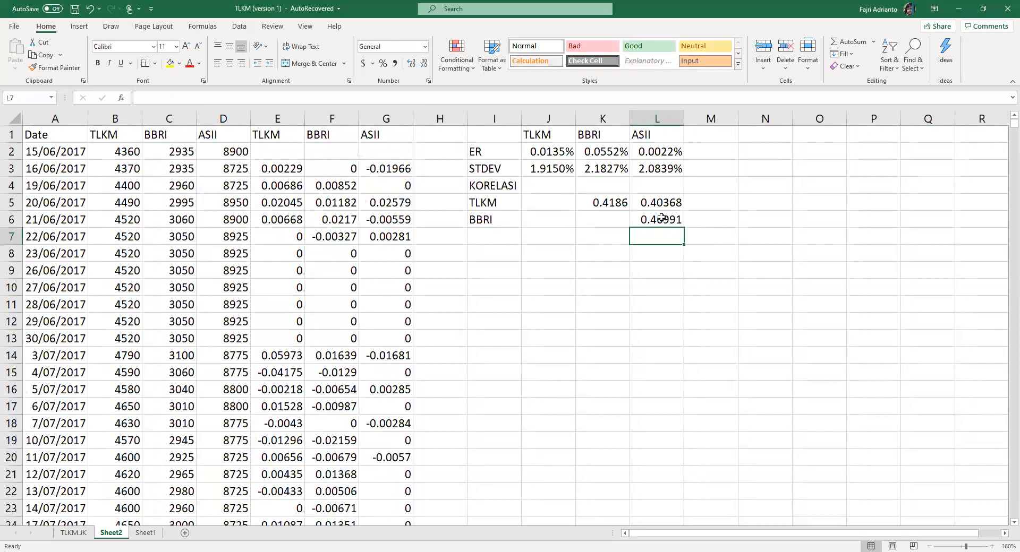
pyautogui.click(664, 218)
pyautogui.moveTo(608, 198); pyautogui.dragTo(649, 213)
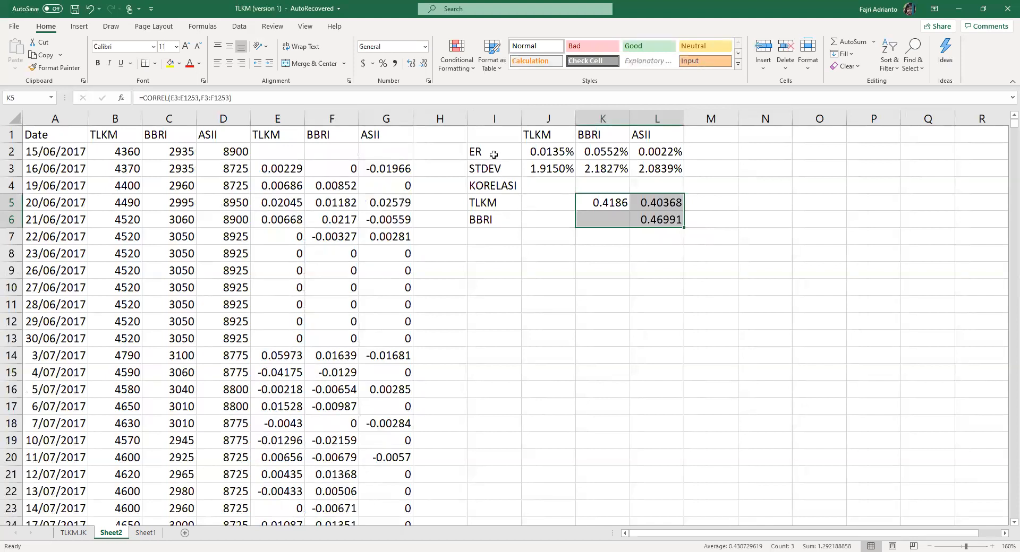
pyautogui.moveTo(492, 153); pyautogui.dragTo(664, 170)
pyautogui.moveTo(509, 202); pyautogui.dragTo(643, 226)
pyautogui.moveTo(492, 153); pyautogui.dragTo(581, 168)
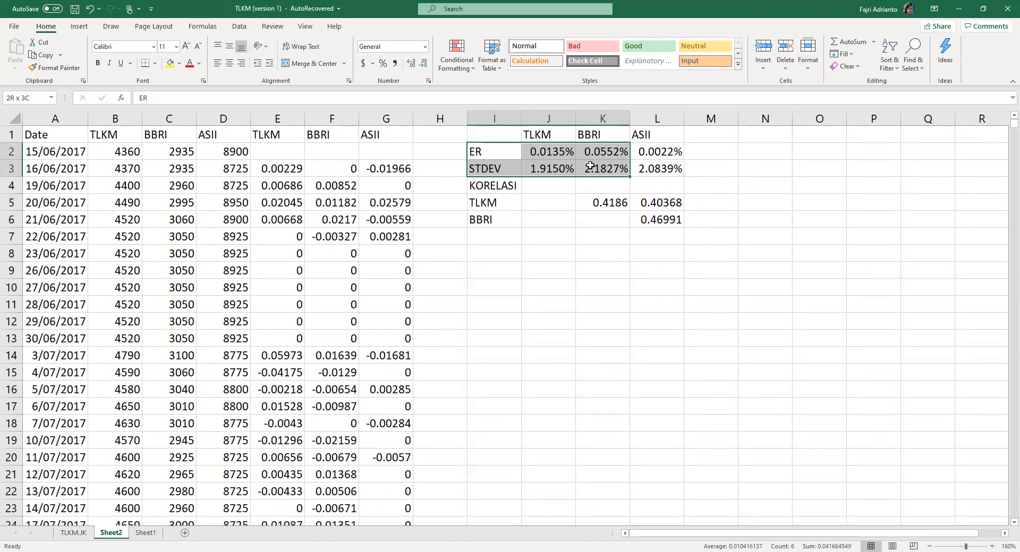
pyautogui.moveTo(590, 166); pyautogui.dragTo(636, 169)
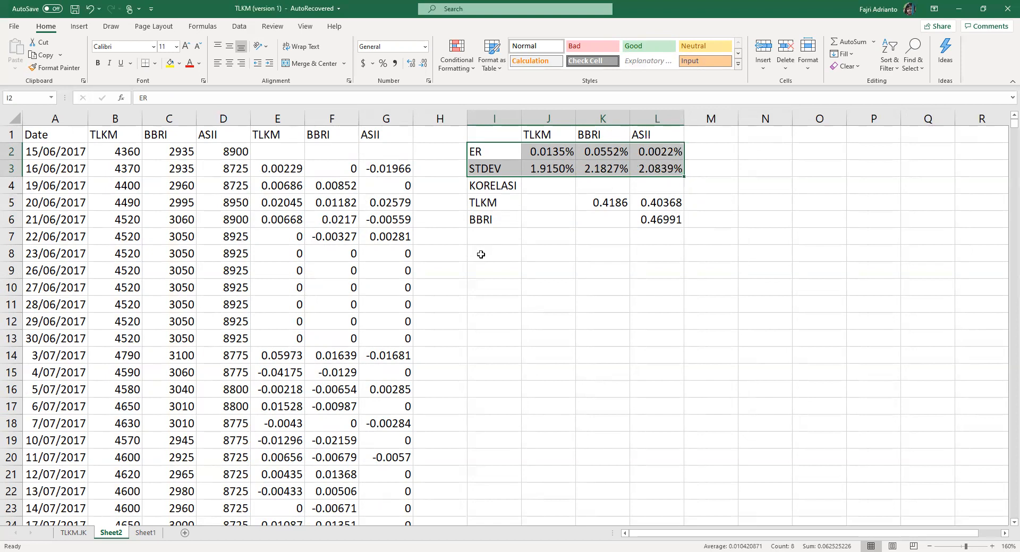
# Enter the section label ANNUAL in I7, below the BBRI correlation row
pyautogui.click(487, 238)
pyautogui.write('a')
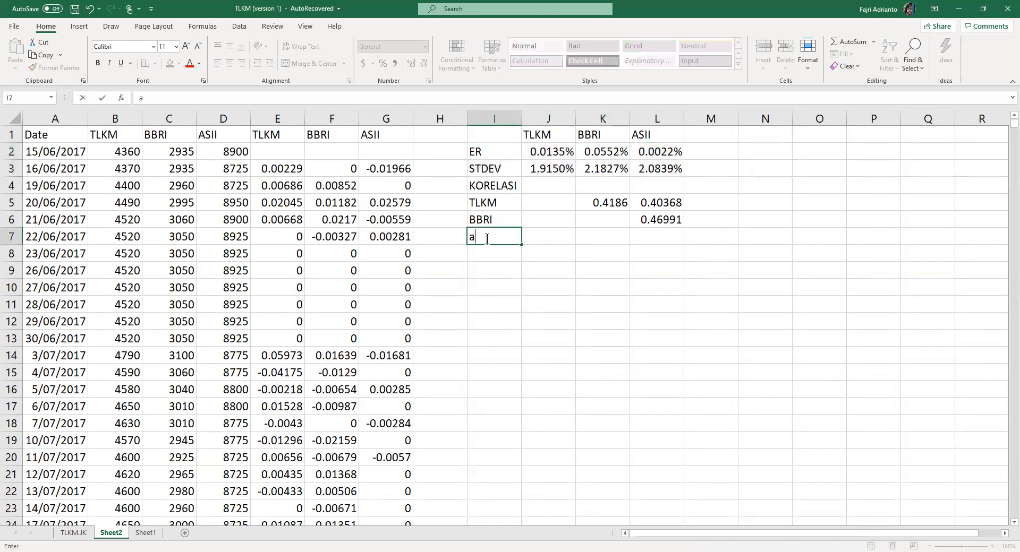
pyautogui.press('BackSpace')
pyautogui.write('ANNUAL')
# Enter 250 in J8, reference it in K8 with =J8, and fill that reference across to L8
pyautogui.click(538, 259)
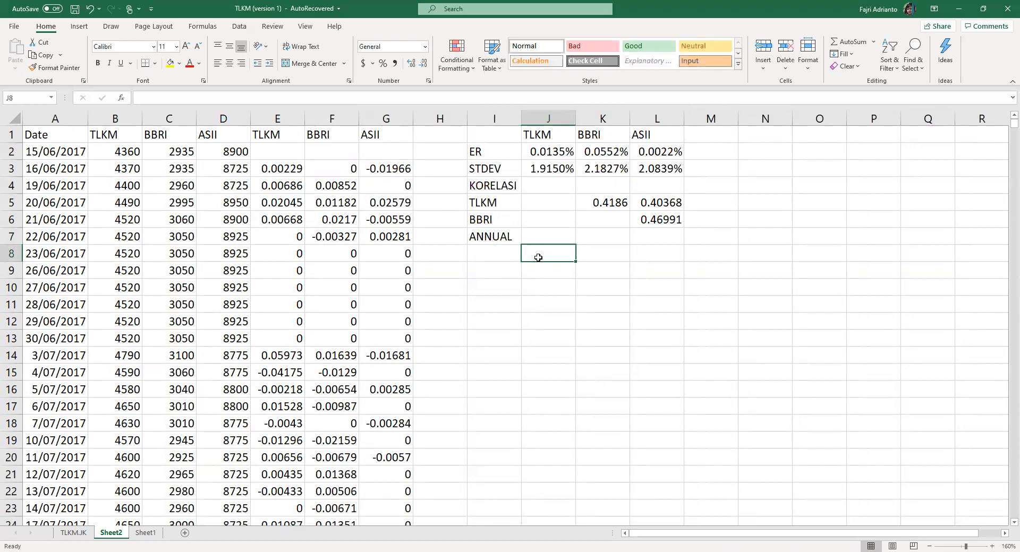
pyautogui.write('=')
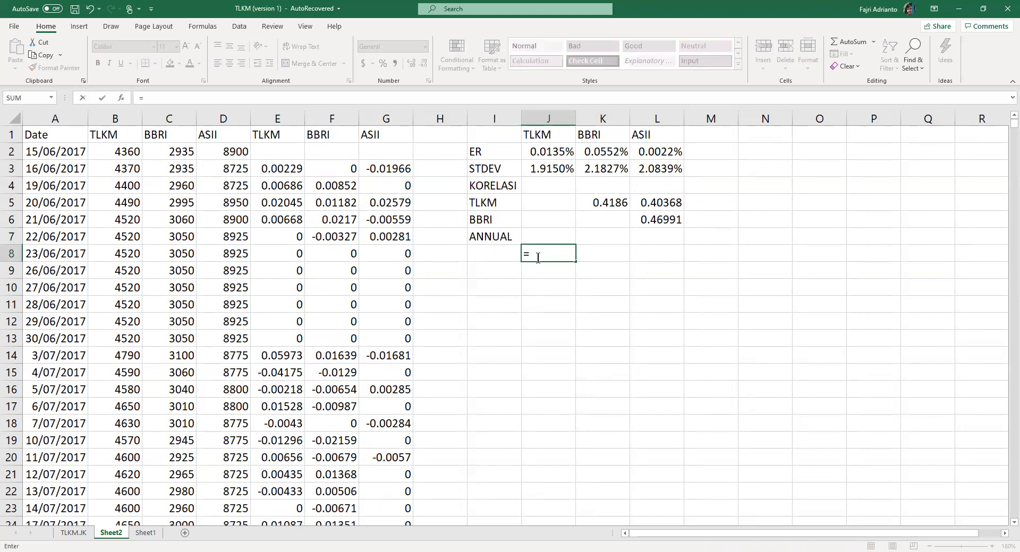
pyautogui.press('BackSpace')
pyautogui.write('250')
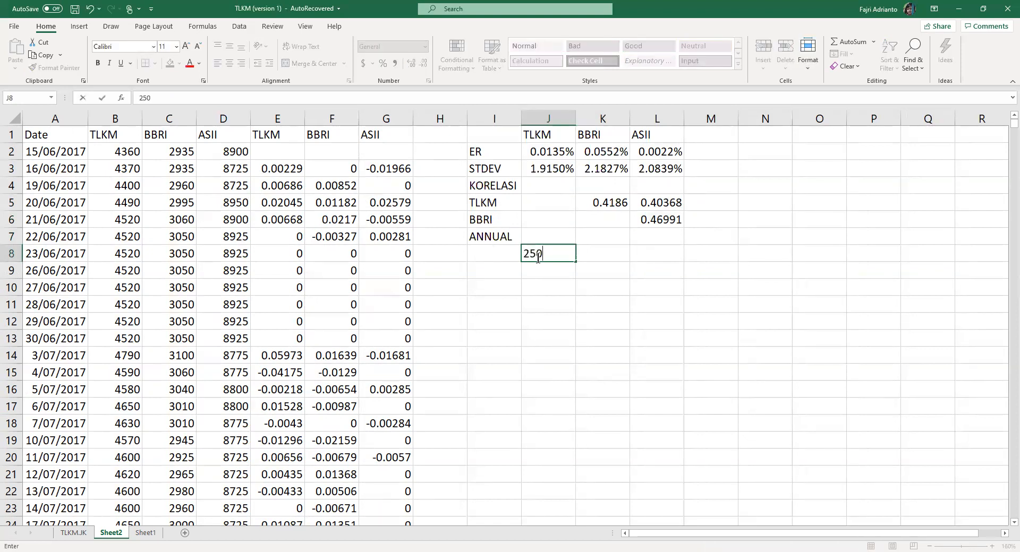
pyautogui.press('Tab')
pyautogui.write('=')
pyautogui.click(538, 258)
pyautogui.press('Return')
pyautogui.click(597, 256)
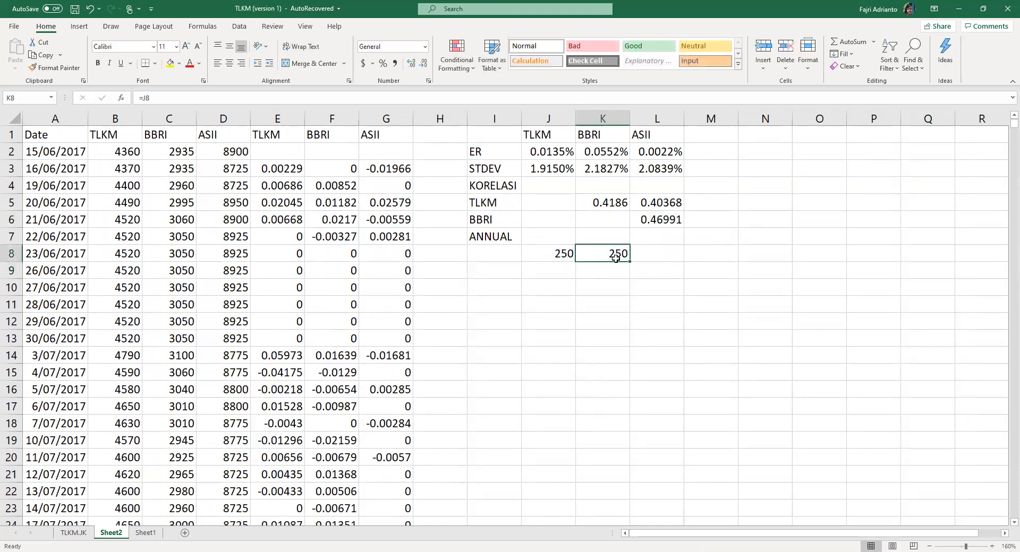
pyautogui.moveTo(630, 262); pyautogui.dragTo(664, 258)
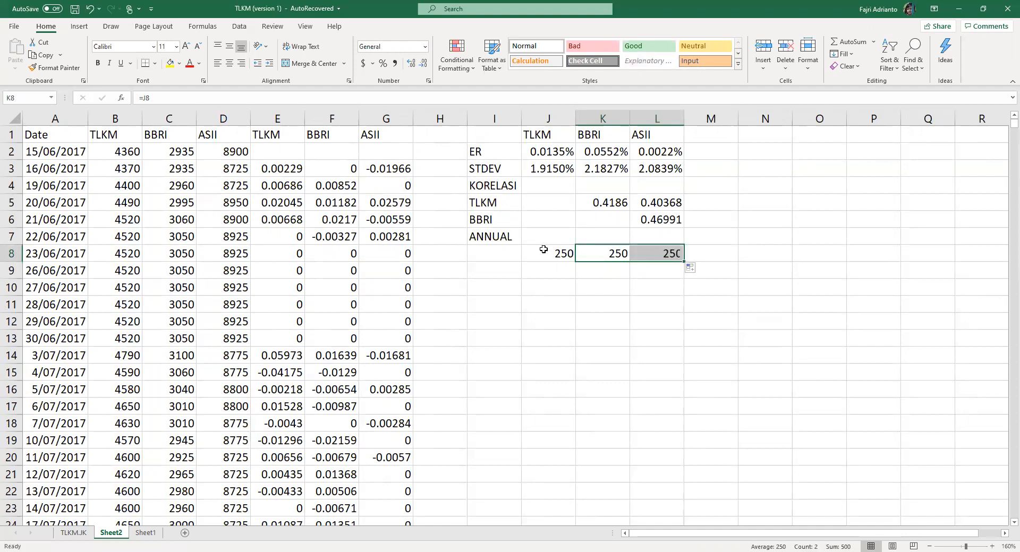
# Enter the row label ER in I9 and calculate TLKM's annual expected return in J9 with =J2*J8
pyautogui.click(491, 273)
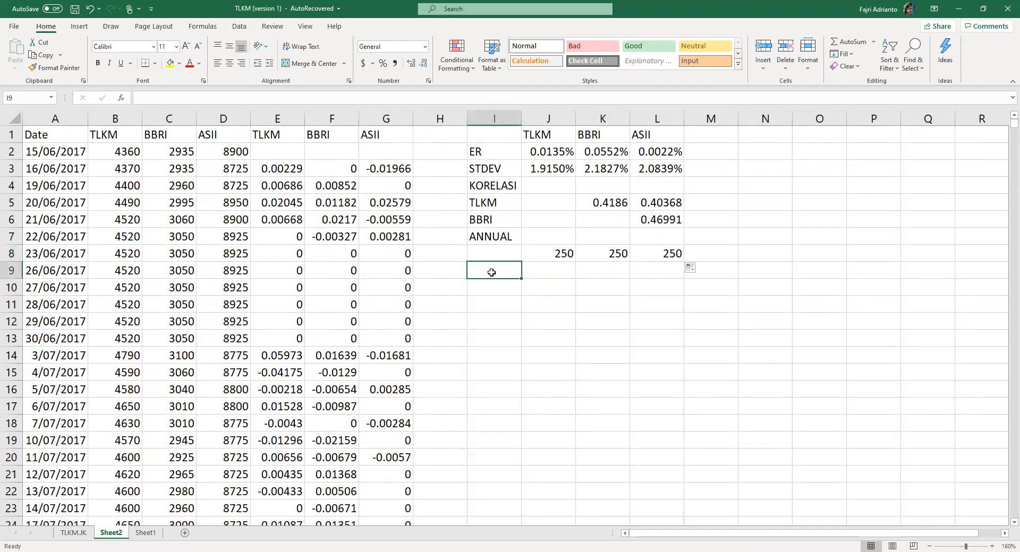
pyautogui.write('ER')
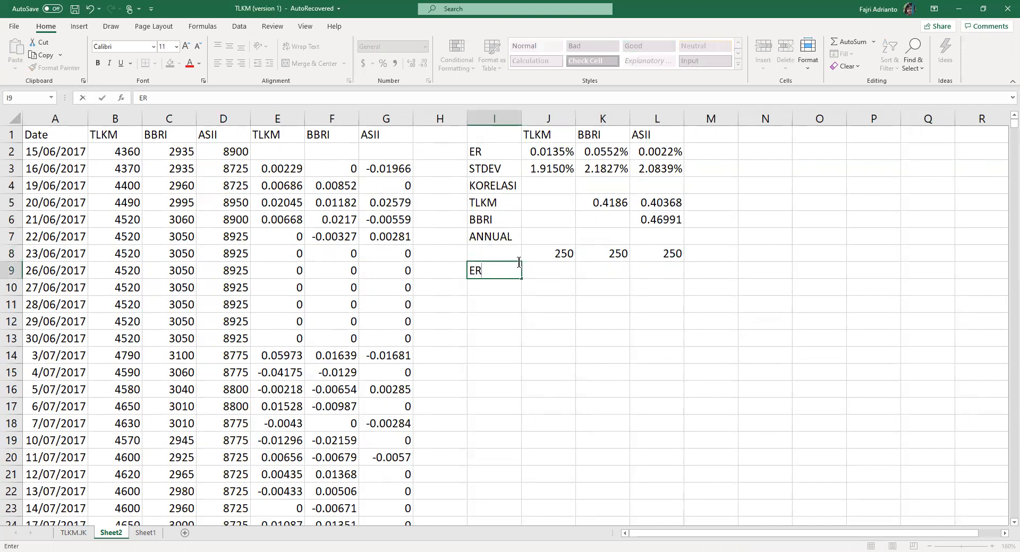
pyautogui.click(549, 276)
pyautogui.write('=')
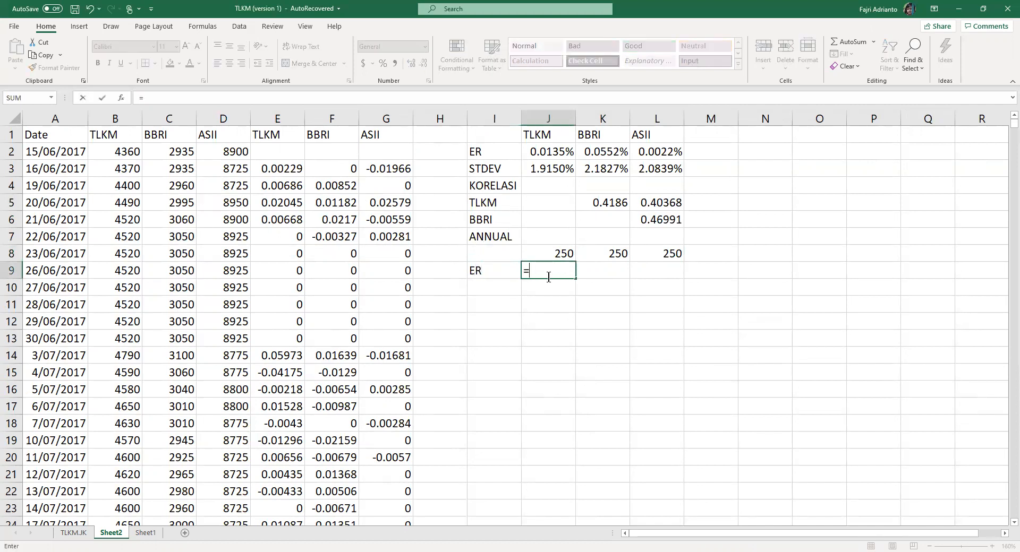
pyautogui.click(535, 153)
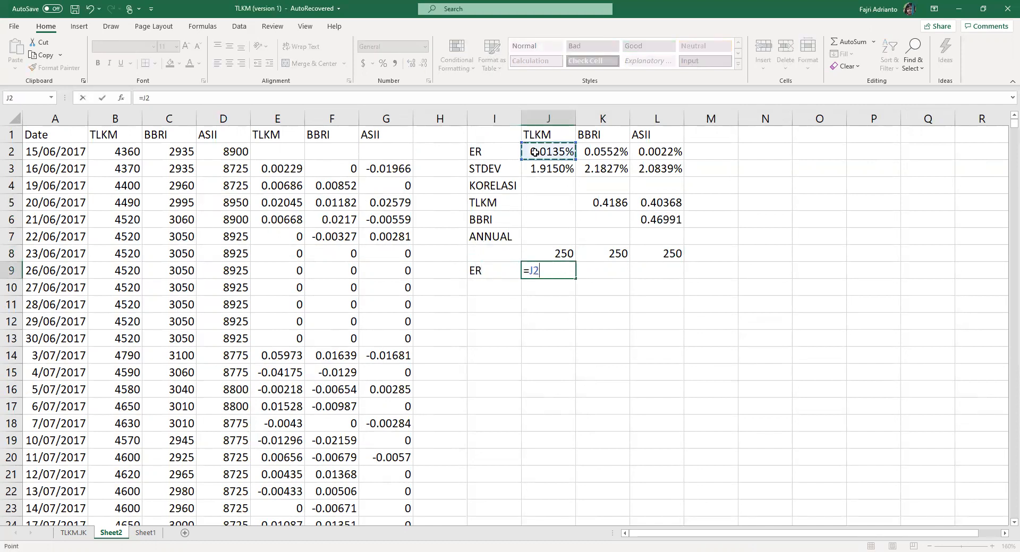
pyautogui.write('*')
pyautogui.click(554, 251)
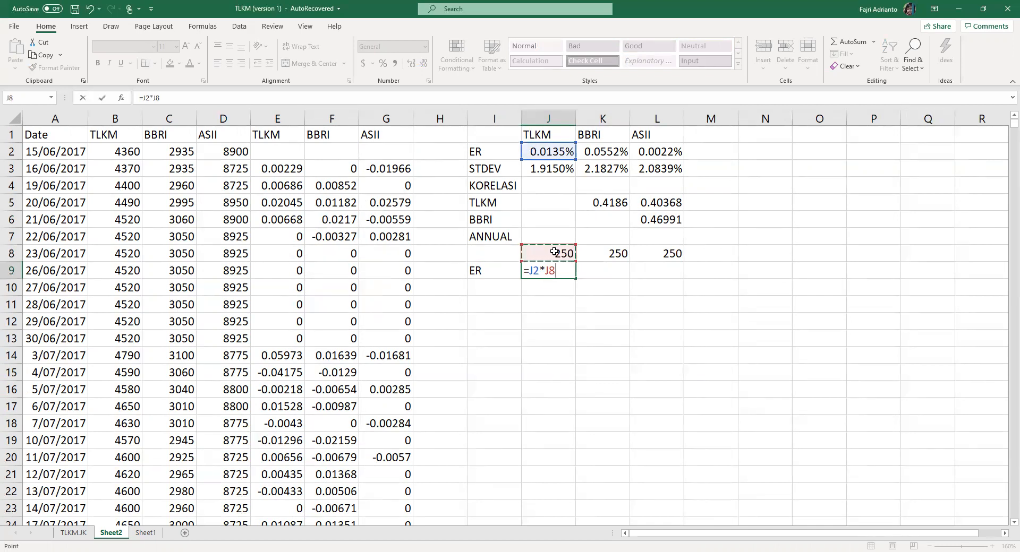
pyautogui.press('Return')
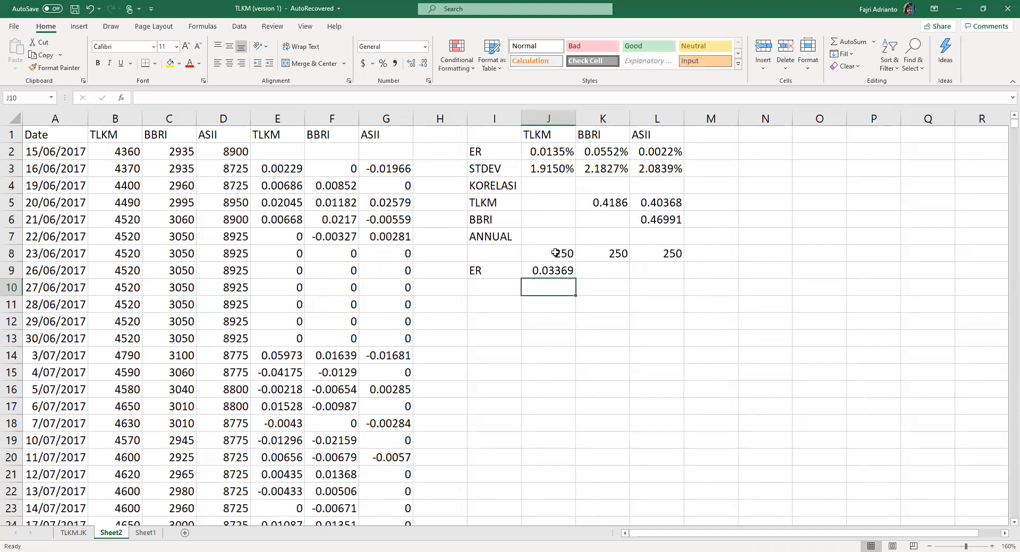
# Format the annual ER in J9 as a percentage with three decimals and fill it across to L9
pyautogui.click(556, 272)
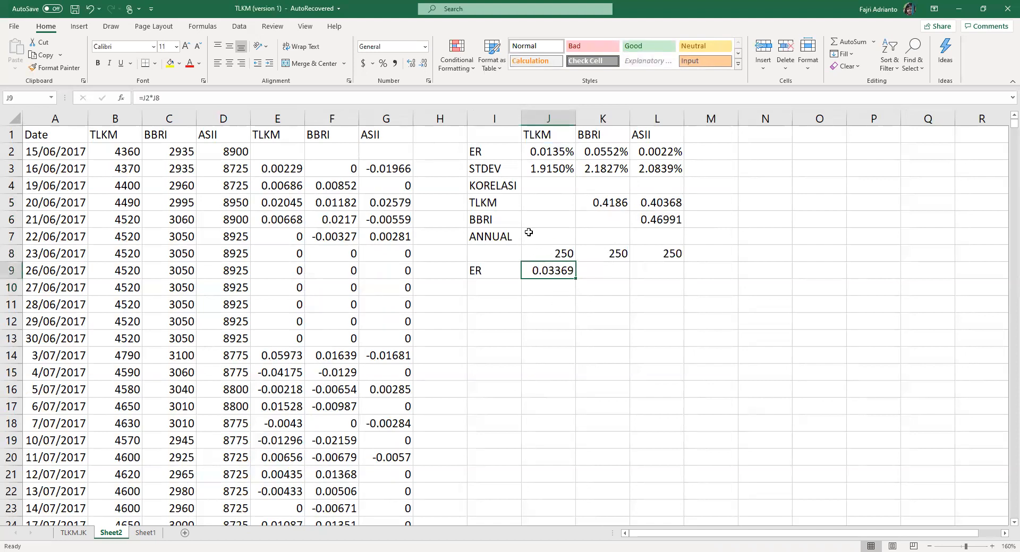
pyautogui.click(381, 65)
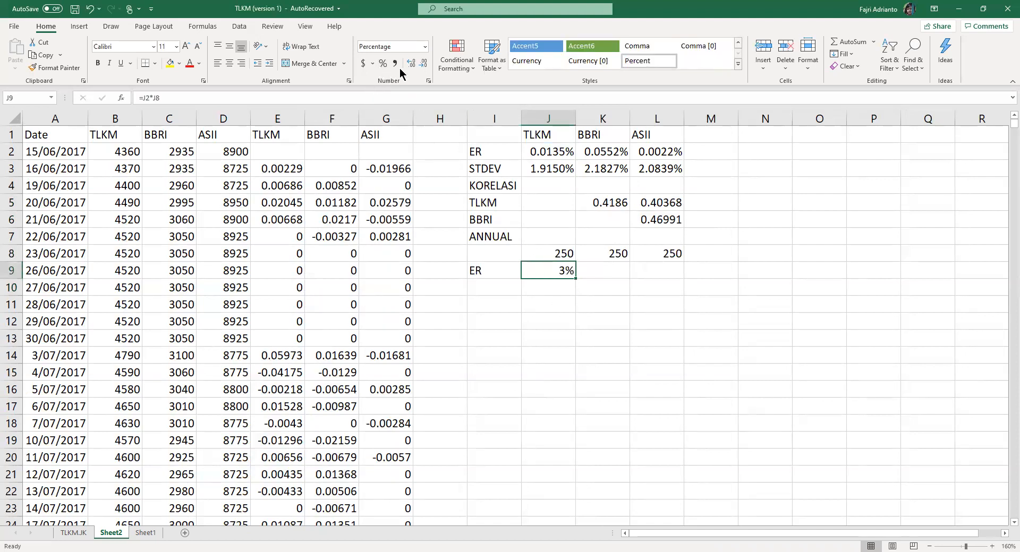
pyautogui.click(411, 64)
pyautogui.click(410, 63)
pyautogui.click(411, 64)
pyautogui.moveTo(578, 282); pyautogui.dragTo(679, 284)
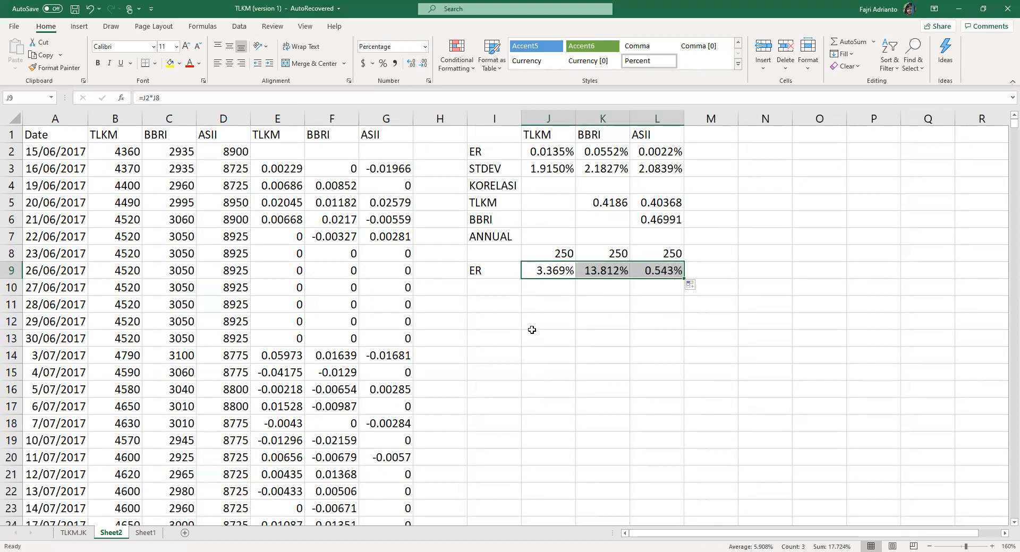
# Enter the row label STDEV in I10, below the annual ER row
pyautogui.click(486, 283)
pyautogui.write('ST')
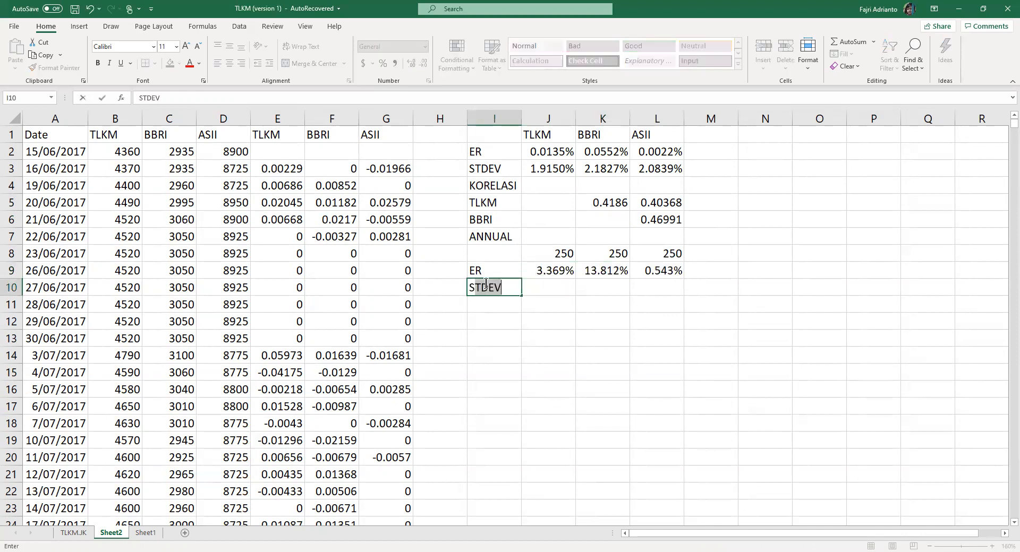
pyautogui.press('Tab')
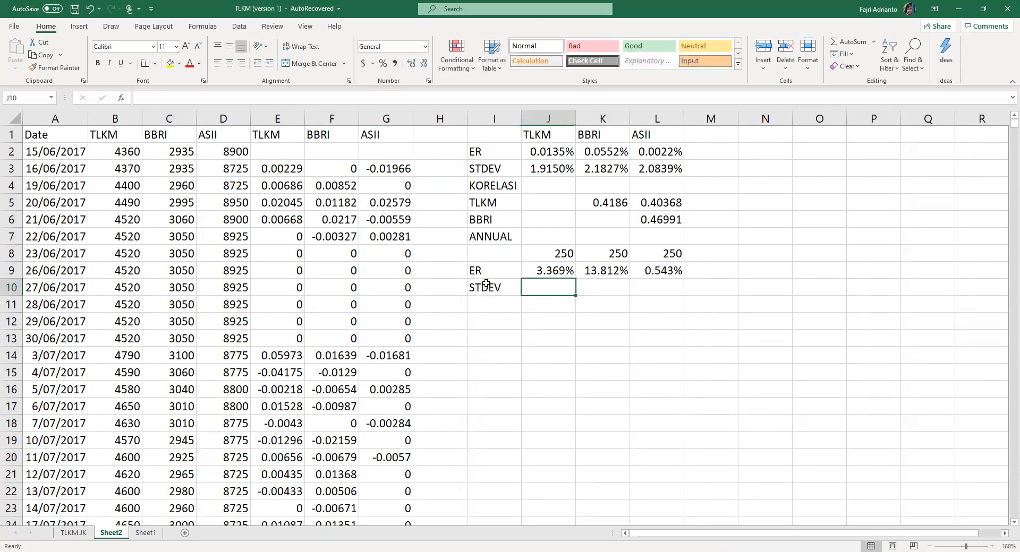
# Calculate TLKM's annual standard deviation in J10 with the formula =J3*SQRT(J8)
pyautogui.write('=')
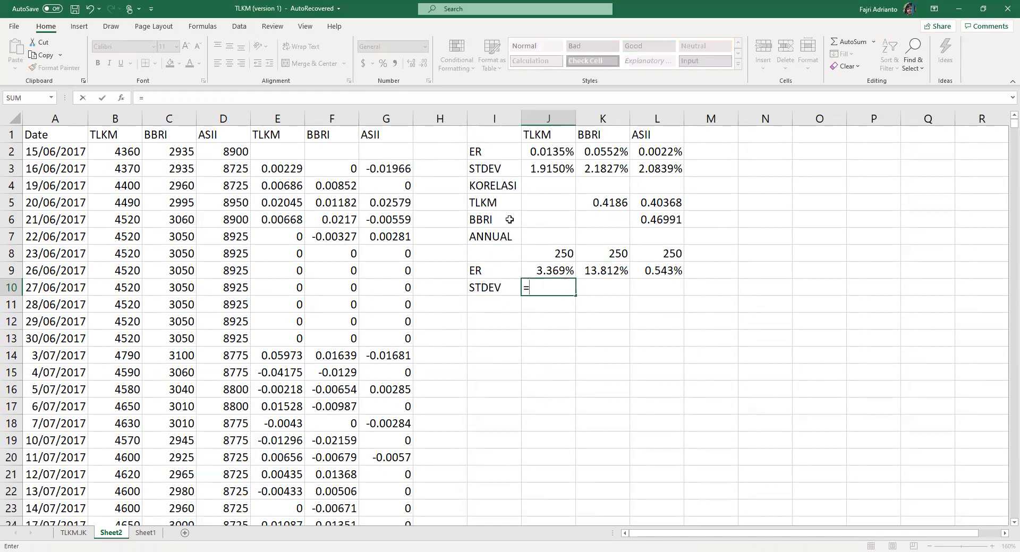
pyautogui.click(532, 171)
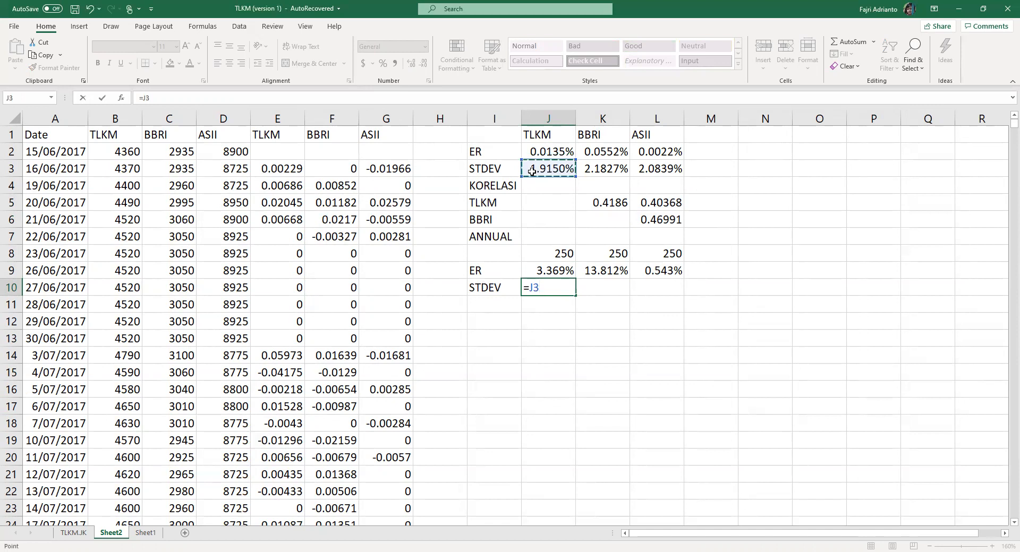
pyautogui.write('*')
pyautogui.write('SQRT')
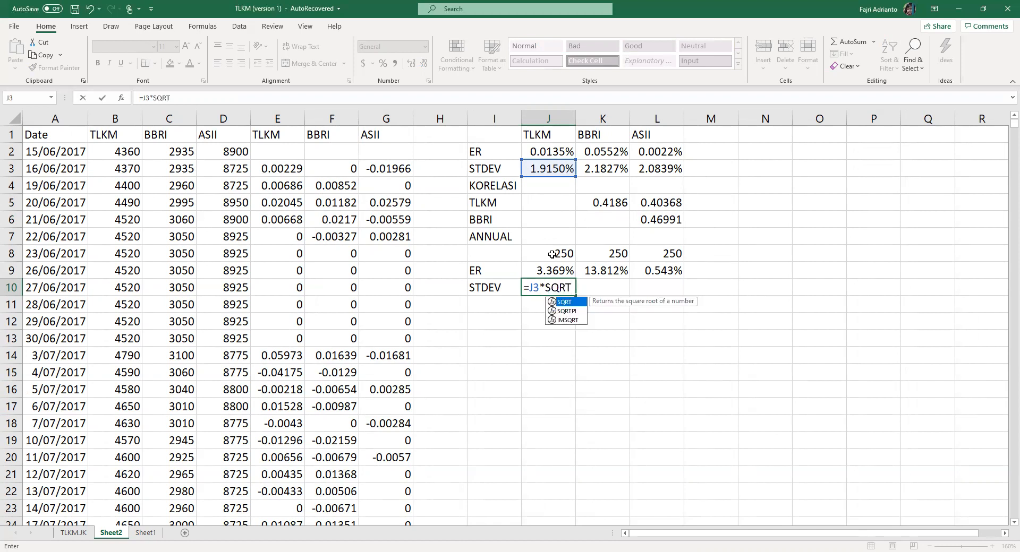
pyautogui.write('(250')
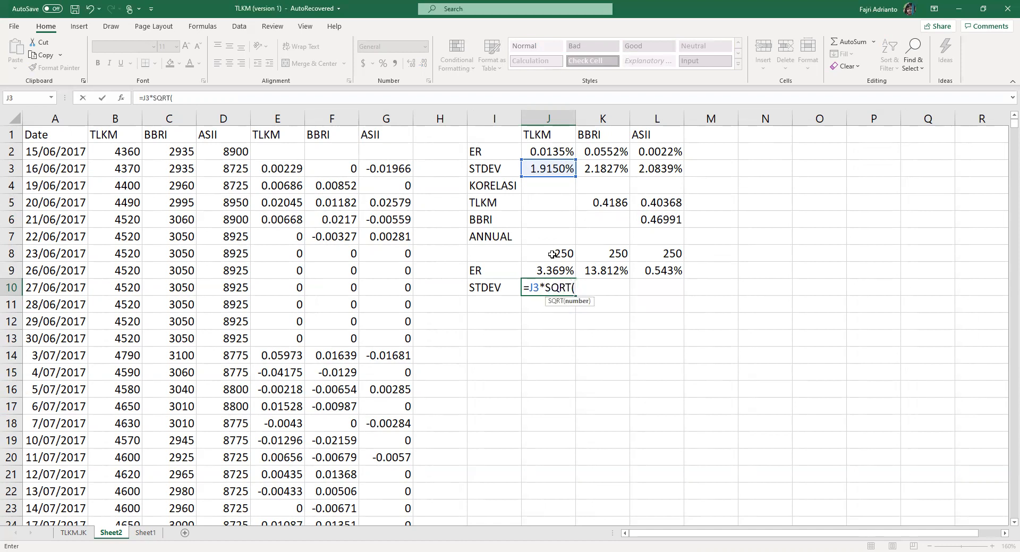
pyautogui.press('BackSpace')
pyautogui.press('BackSpace')
pyautogui.press('BackSpace')
pyautogui.click(552, 254)
pyautogui.write(')')
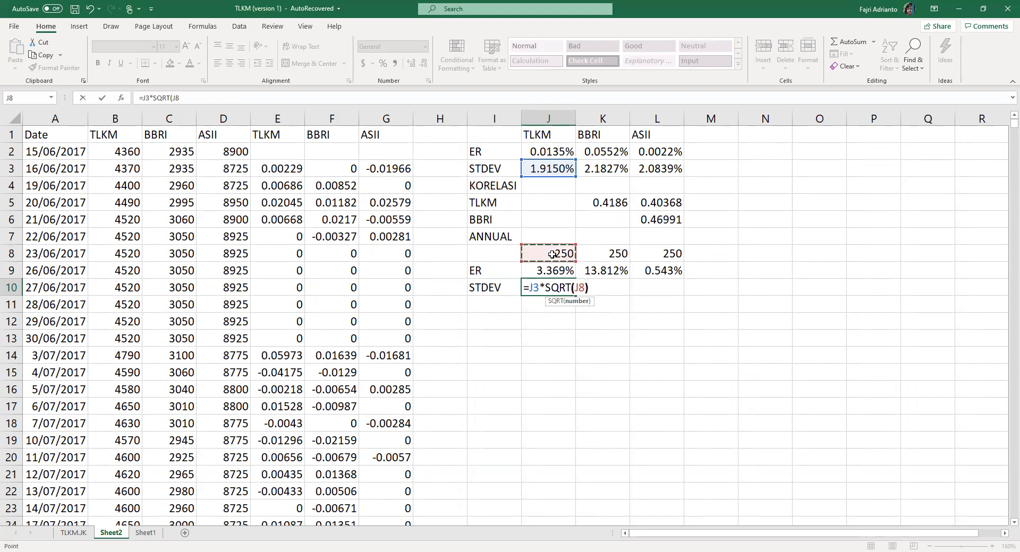
pyautogui.press('Return')
pyautogui.click(557, 287)
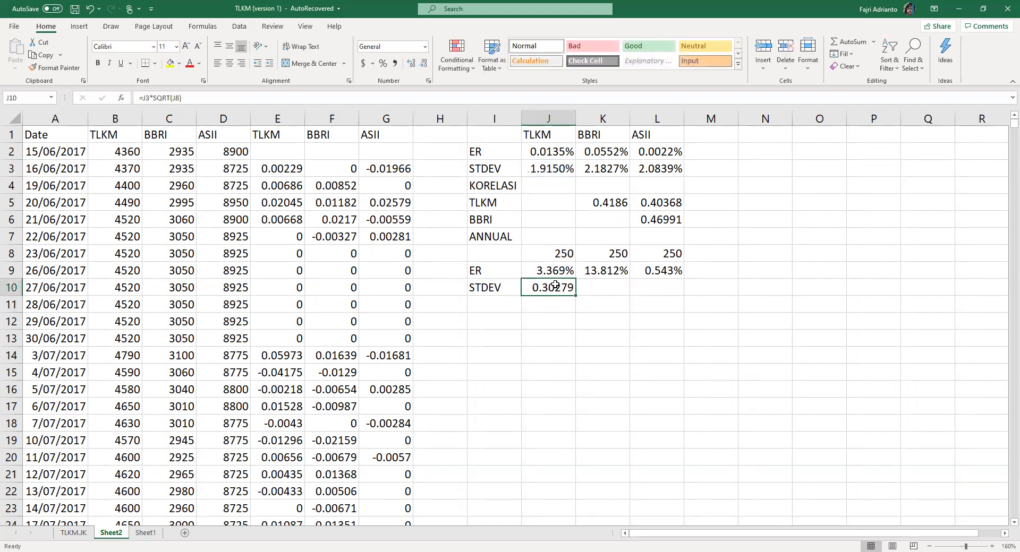
# Fill TLKM's annual STDEV formula from J10 across to L10 and format the row as percentages with two decimals
pyautogui.moveTo(576, 298); pyautogui.dragTo(670, 305)
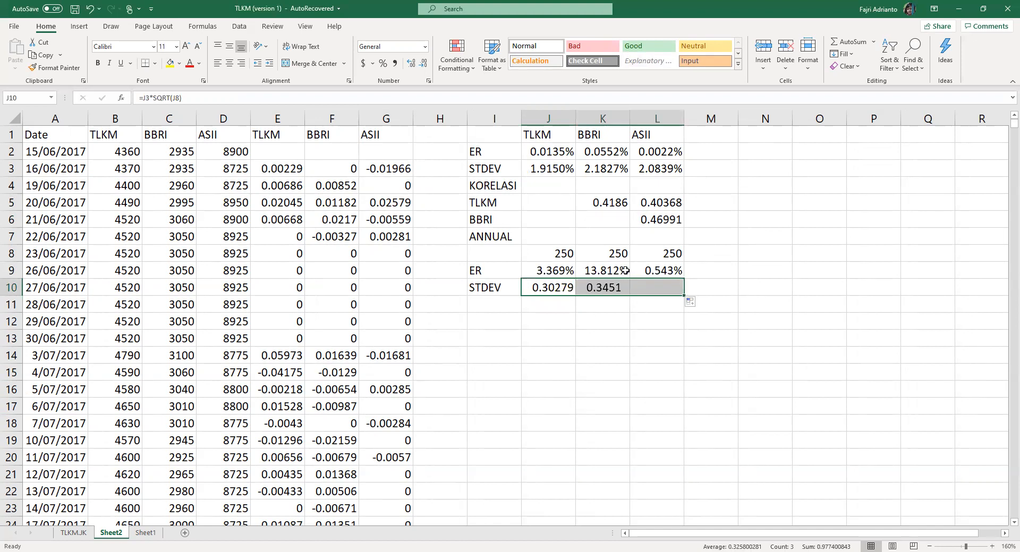
pyautogui.click(382, 63)
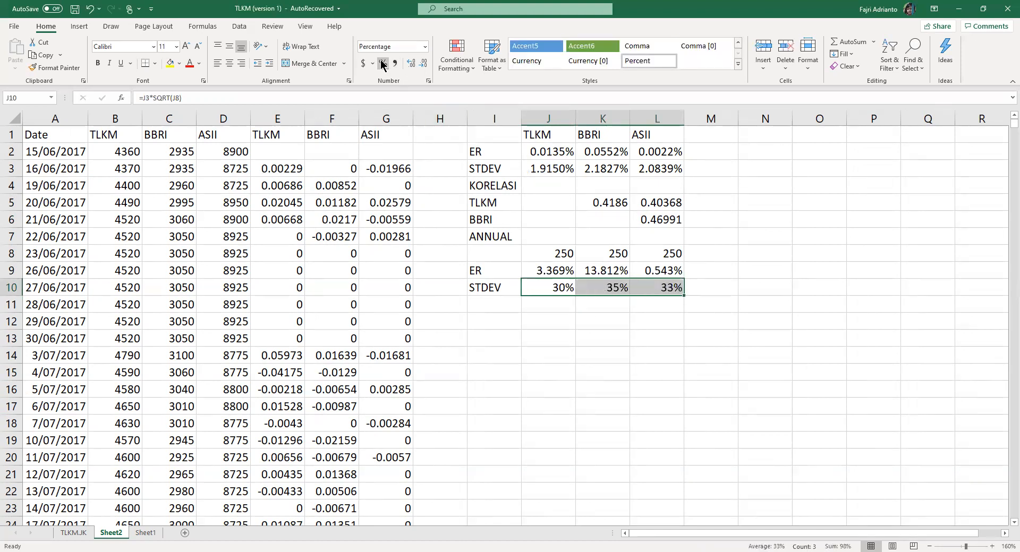
pyautogui.click(411, 63)
pyautogui.click(411, 63)
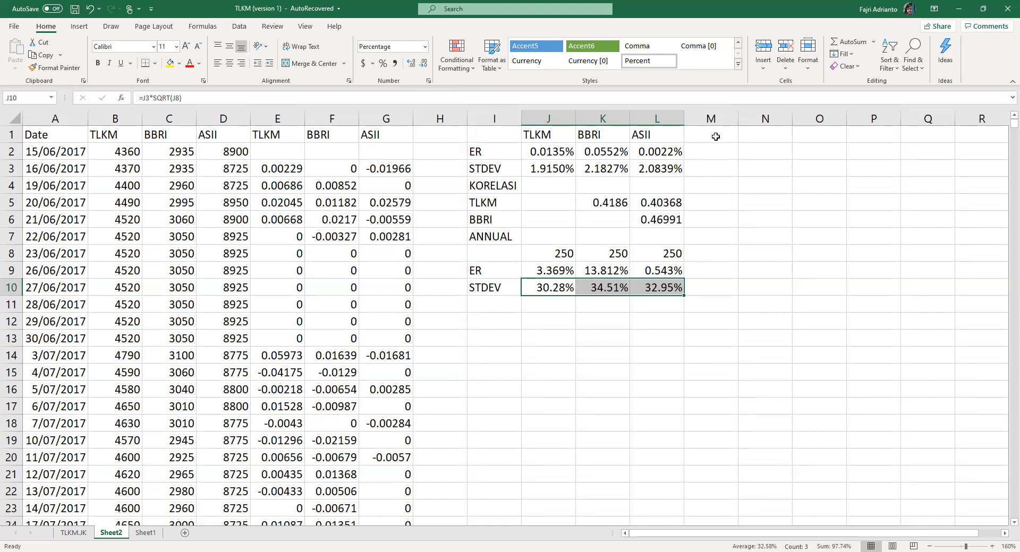
# Enter the heading PORTOFOLIO in N1 for a new portfolio table beside the summary
pyautogui.click(716, 137)
pyautogui.click(760, 137)
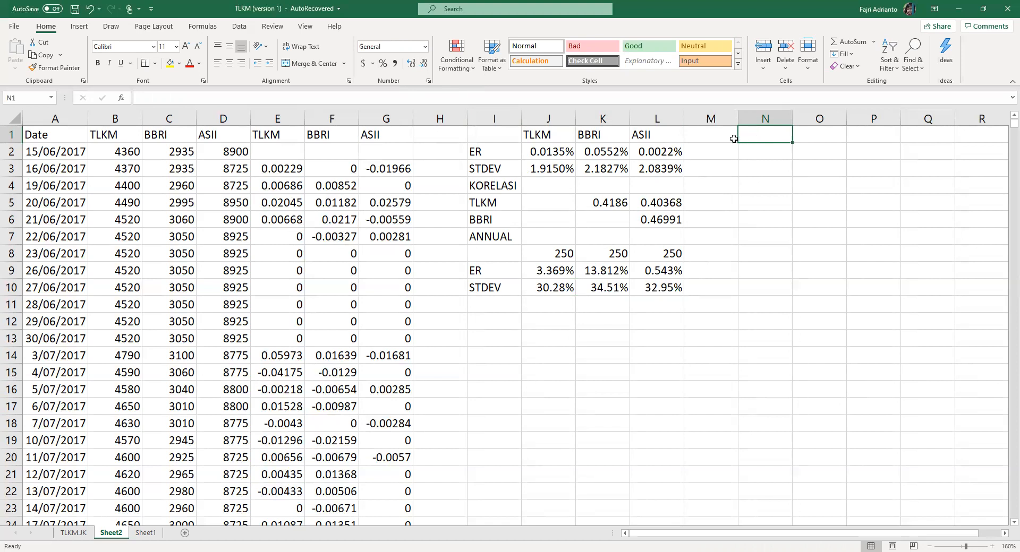
pyautogui.write('PORTO')
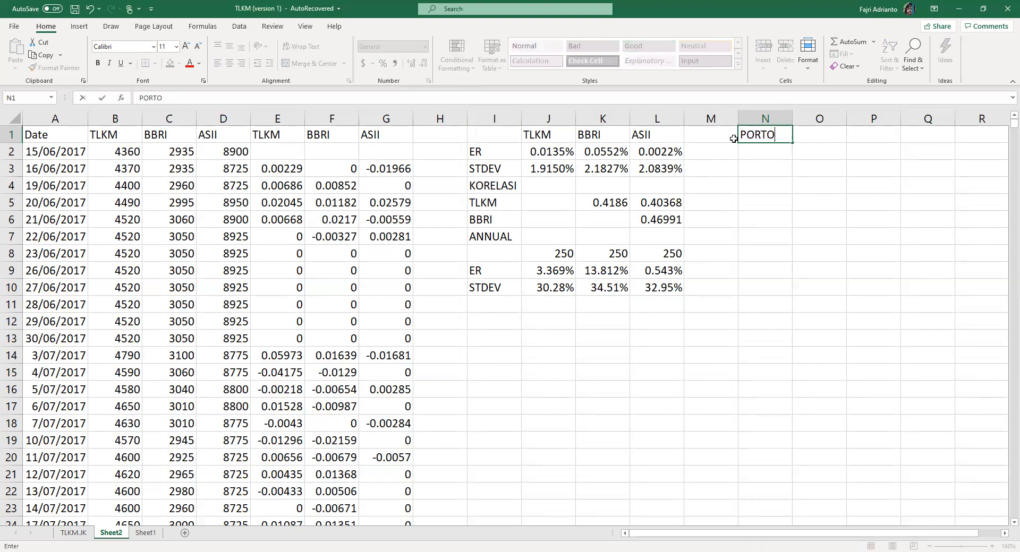
pyautogui.write('FOLIO')
pyautogui.press('Return')
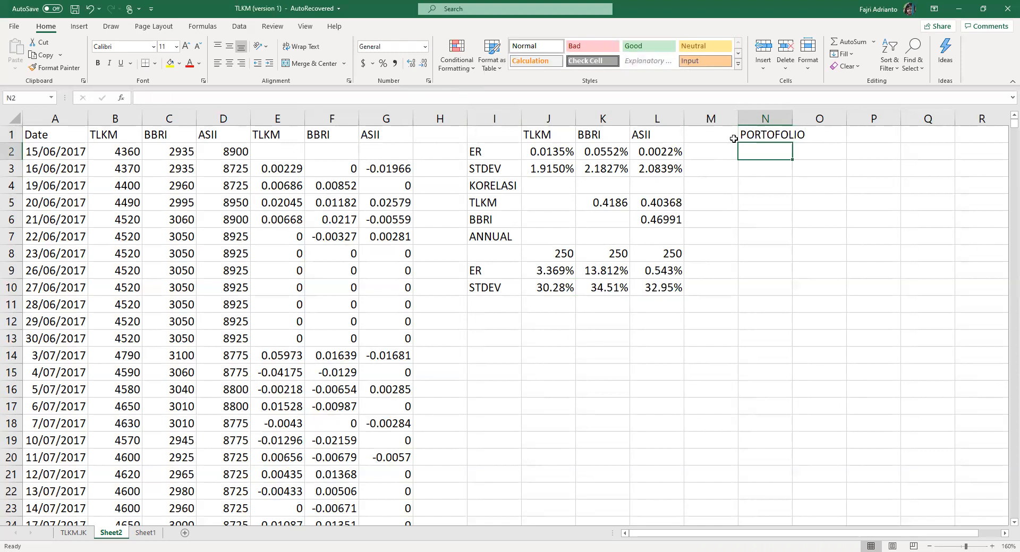
# Enter the weight headers W TLKM, W BBRI and W ASII in cells N2 to P2
pyautogui.write('W')
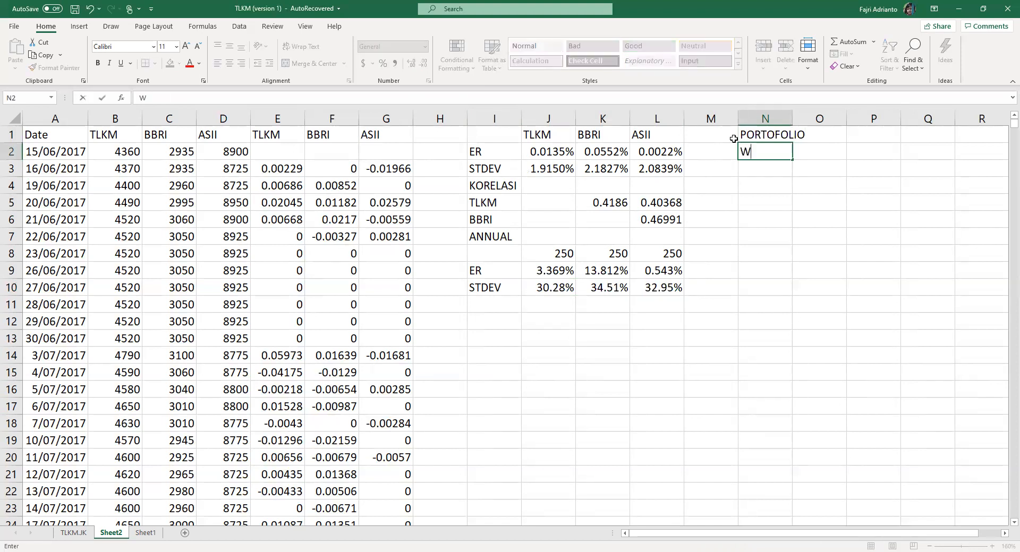
pyautogui.write(' TLKM')
pyautogui.click(812, 151)
pyautogui.write('W BBRI')
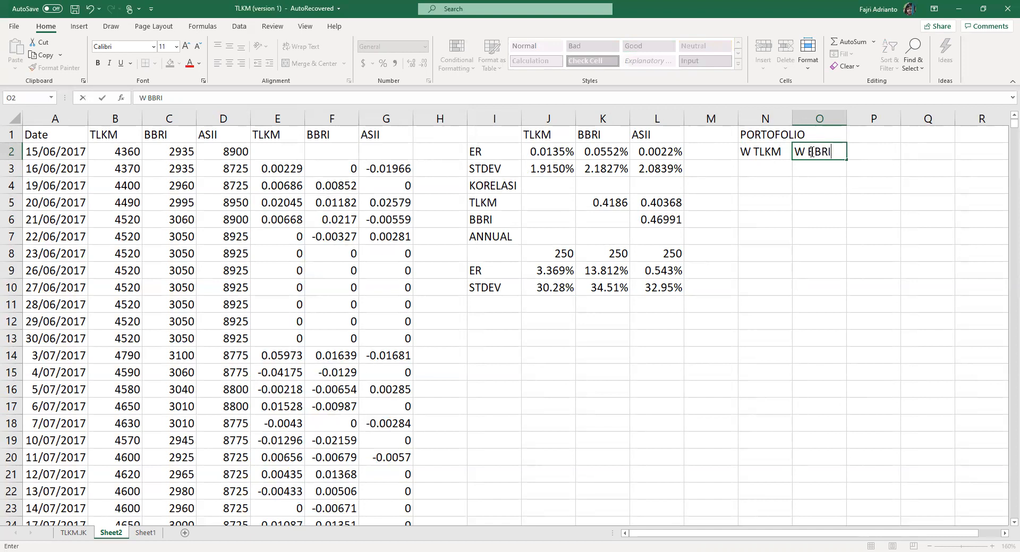
pyautogui.press('Tab')
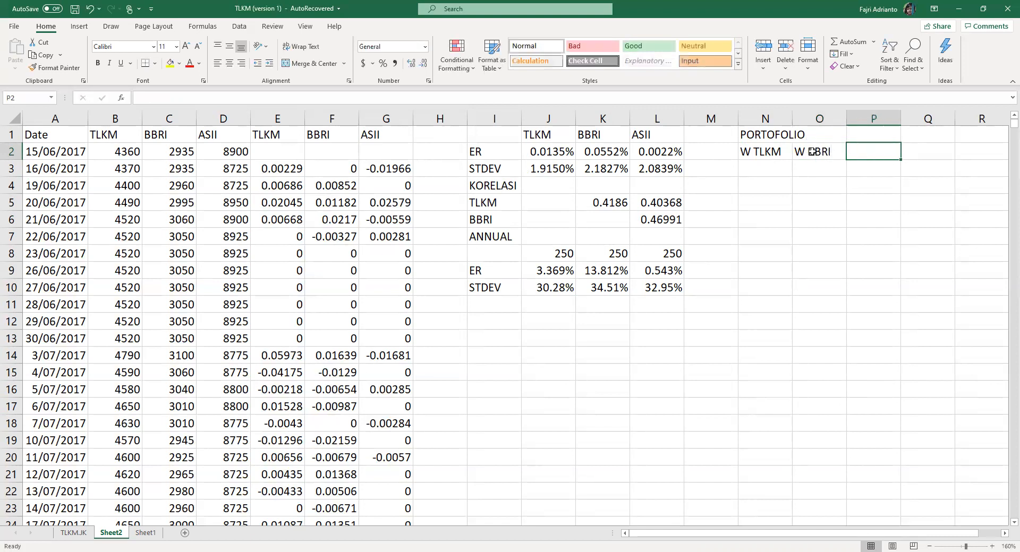
pyautogui.write('W')
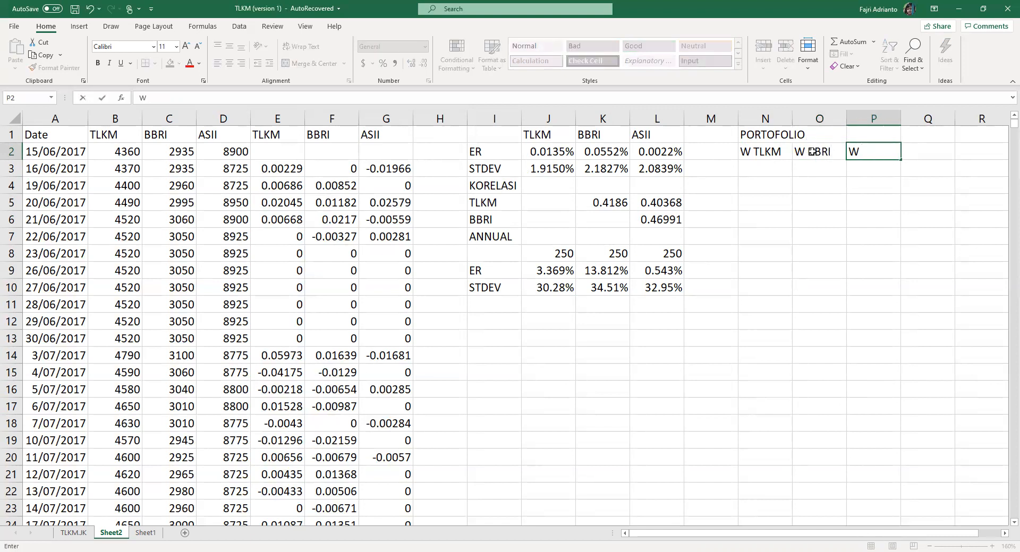
pyautogui.write(' ASII')
pyautogui.press('Return')
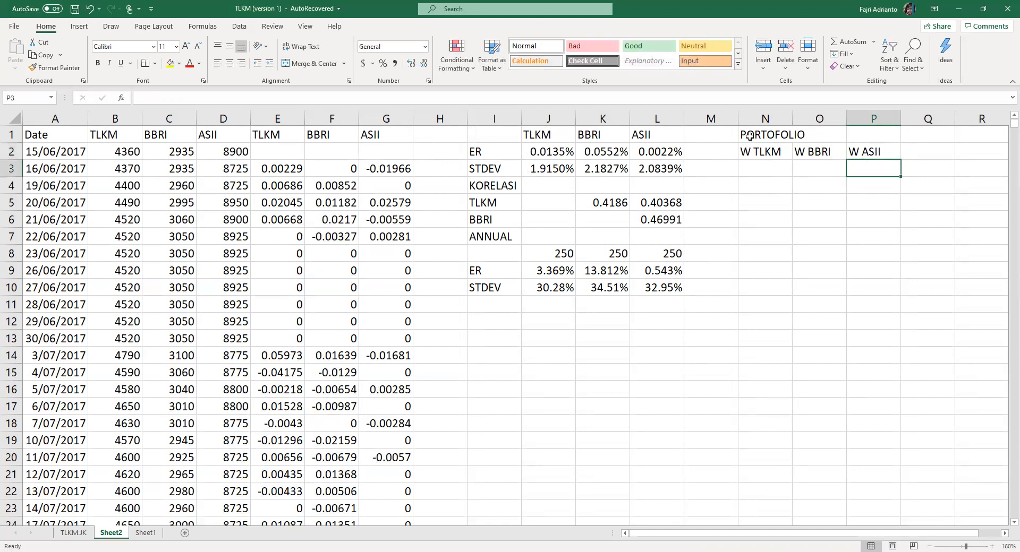
# Enter the column header PORTO in M2, beside the W TLKM header
pyautogui.click(721, 149)
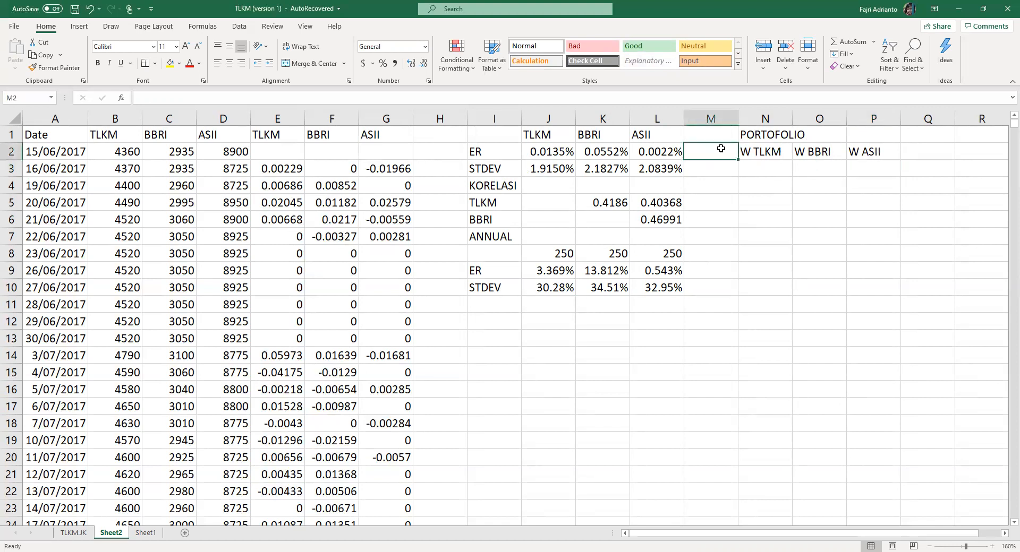
pyautogui.write('PORTO')
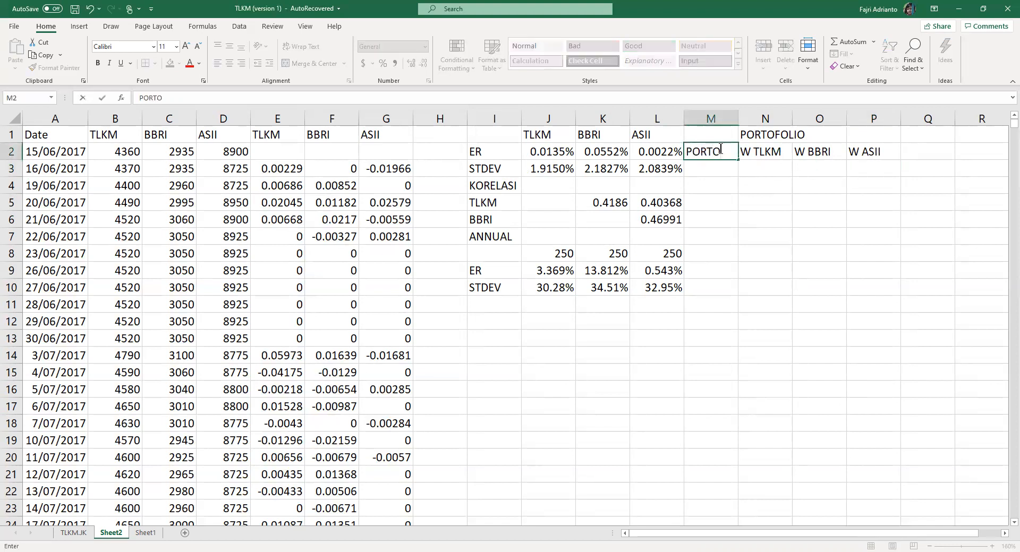
pyautogui.press('Return')
pyautogui.click(721, 150)
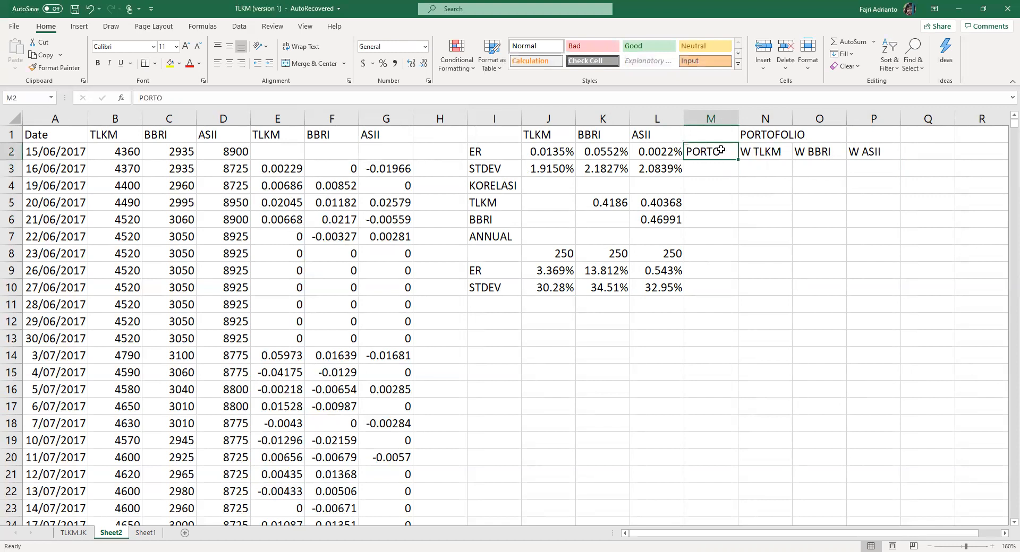
# Enter 5% as the first TLKM weight in N3
pyautogui.click(754, 163)
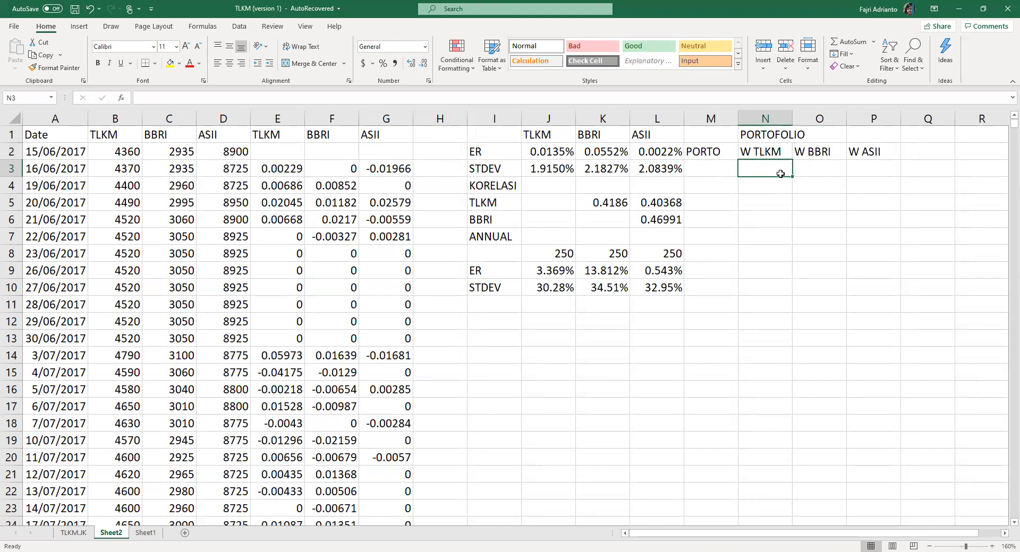
pyautogui.write('5')
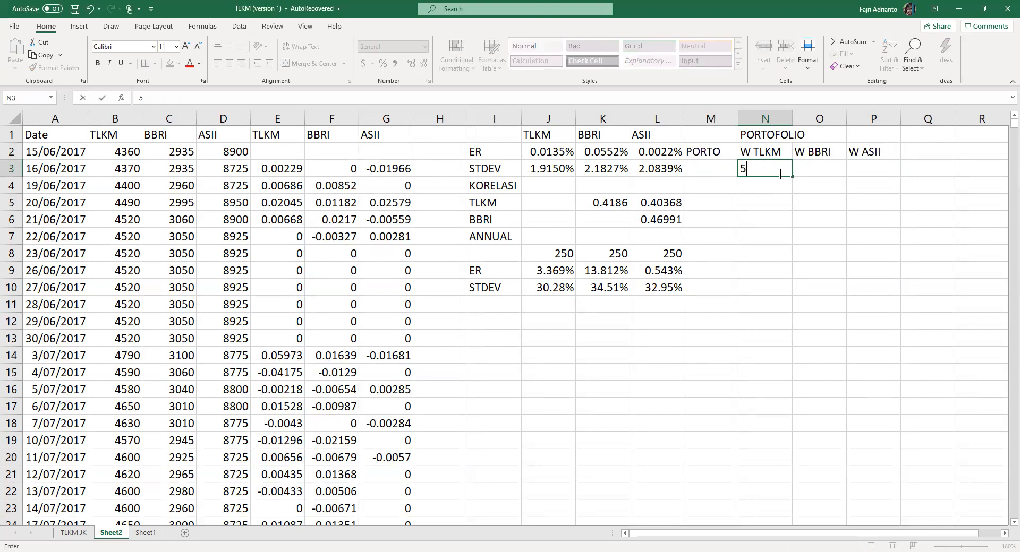
pyautogui.write('%')
pyautogui.press('Return')
# Enter TLKM weights of 1% in N3 and 2% in N4, and extend the series down the column to 100%
pyautogui.click(779, 170)
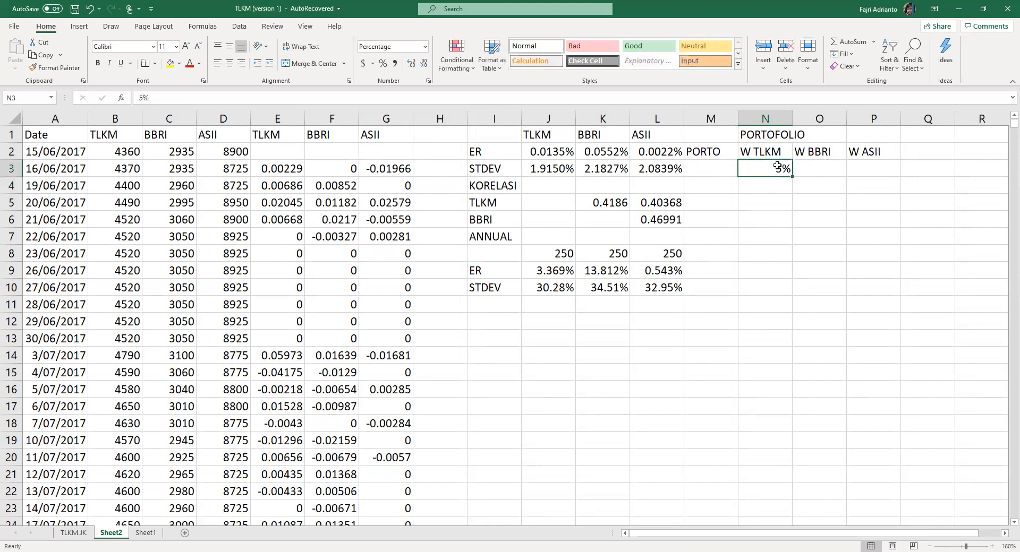
pyautogui.write('1')
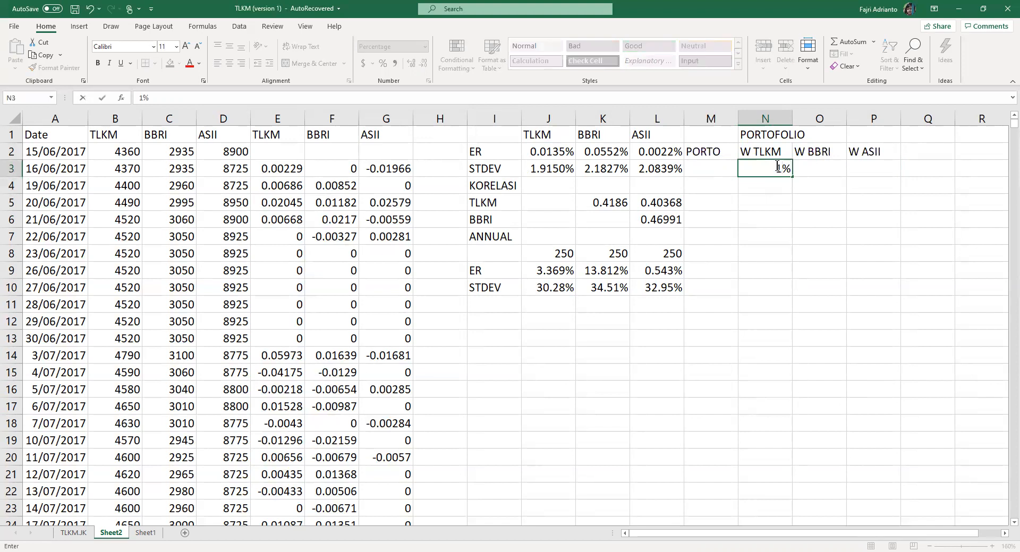
pyautogui.press('Return')
pyautogui.click(777, 168)
pyautogui.click(778, 181)
pyautogui.write('2')
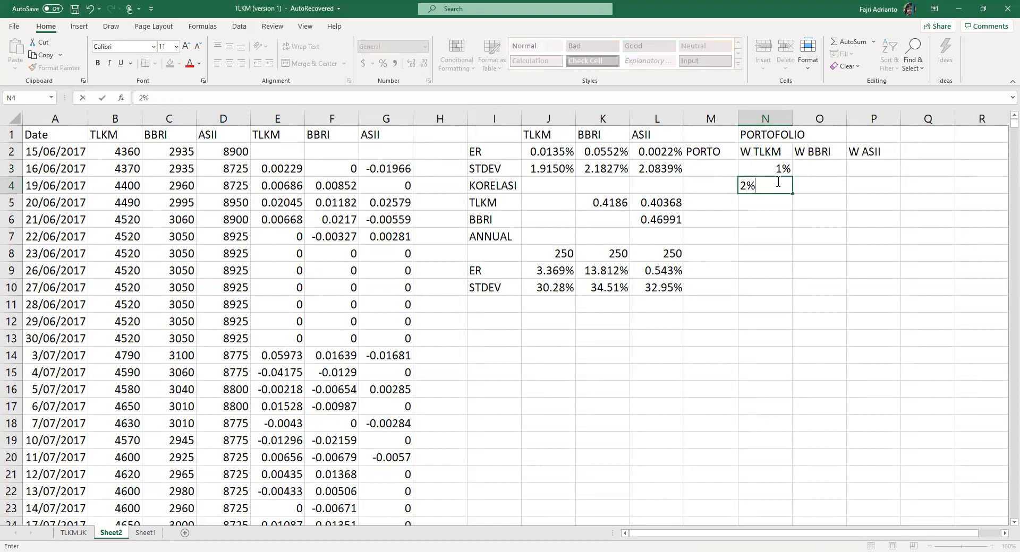
pyautogui.click(777, 221)
pyautogui.moveTo(773, 171); pyautogui.dragTo(783, 274)
pyautogui.moveTo(784, 479); pyautogui.dragTo(752, 213)
# Move the TLKM weight series down one row so it starts in N4, and enter 0% in N3
pyautogui.scroll(1, 771, 435)
pyautogui.moveTo(762, 259); pyautogui.dragTo(760, 279)
pyautogui.scroll(20, 759, 362)
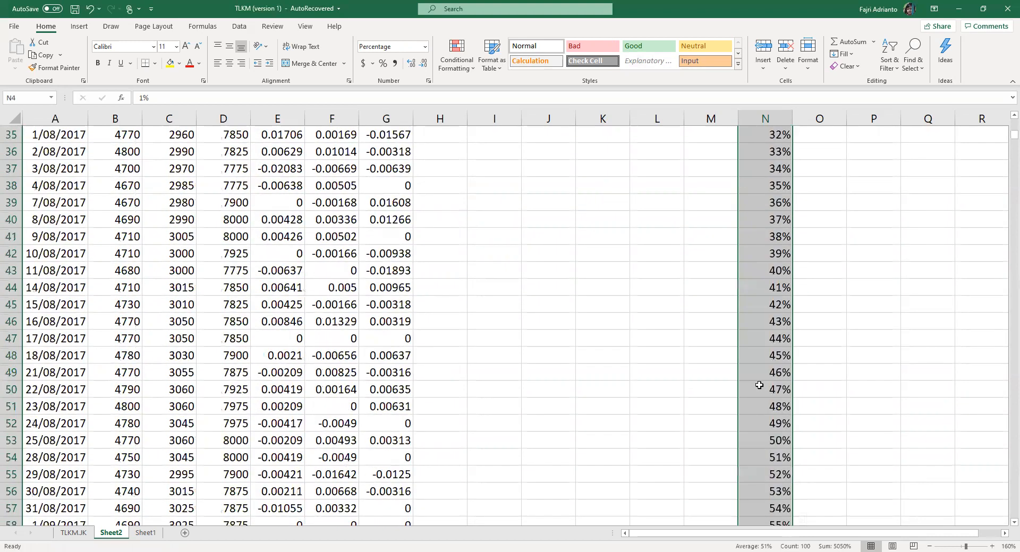
pyautogui.click(760, 167)
pyautogui.write('0%')
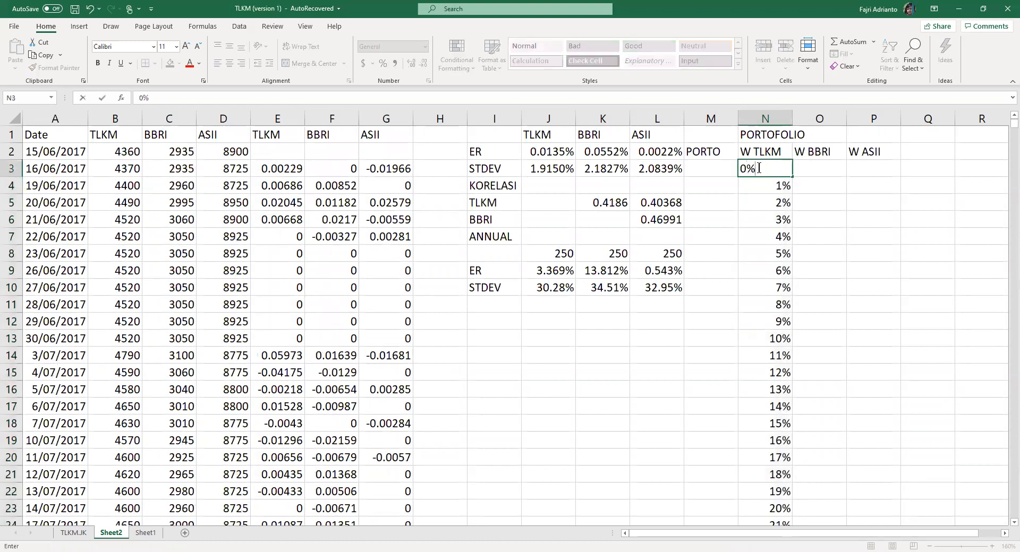
pyautogui.press('Tab')
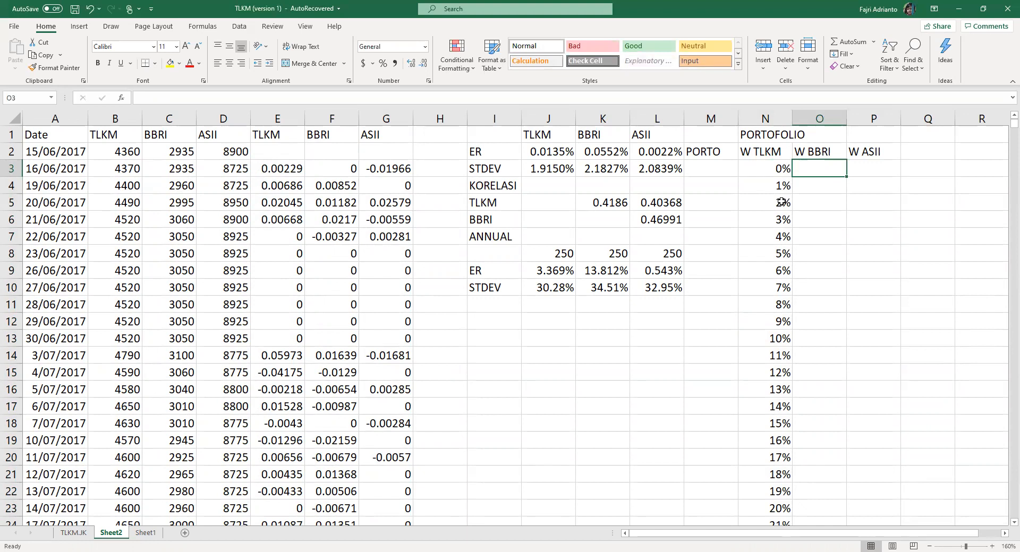
# Calculate the first BBRI weight in O3 with the formula =(100%-N3)/3
pyautogui.write('=(')
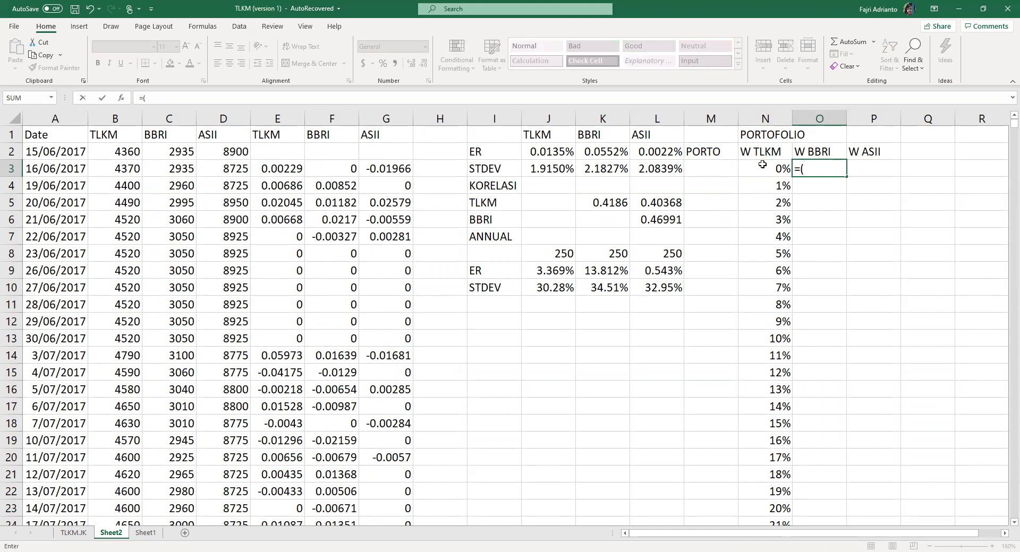
pyautogui.write('100%-')
pyautogui.click(762, 166)
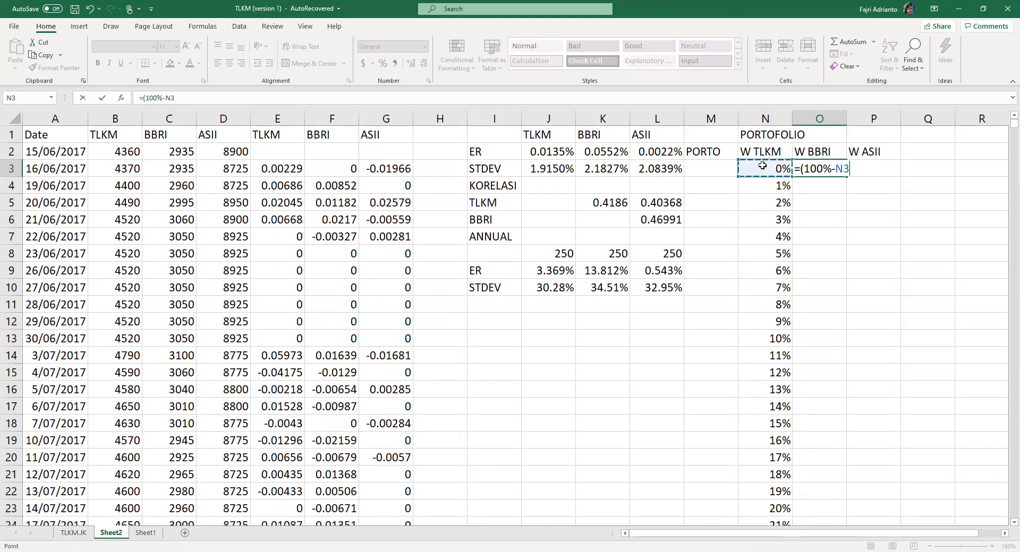
pyautogui.write(')/3')
pyautogui.press('Return')
# Format the BBRI weight in O3 as a percentage with three decimals
pyautogui.click(808, 170)
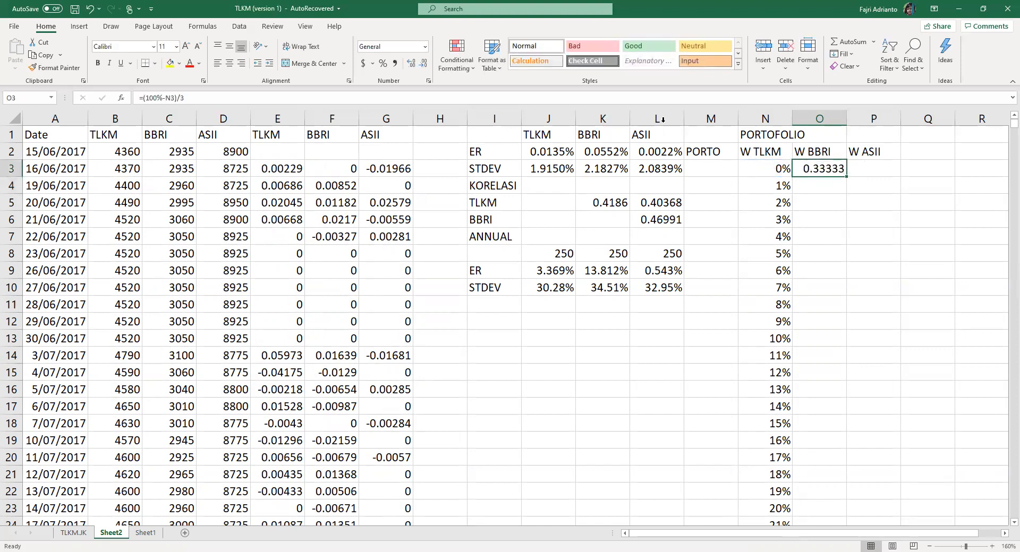
pyautogui.click(384, 65)
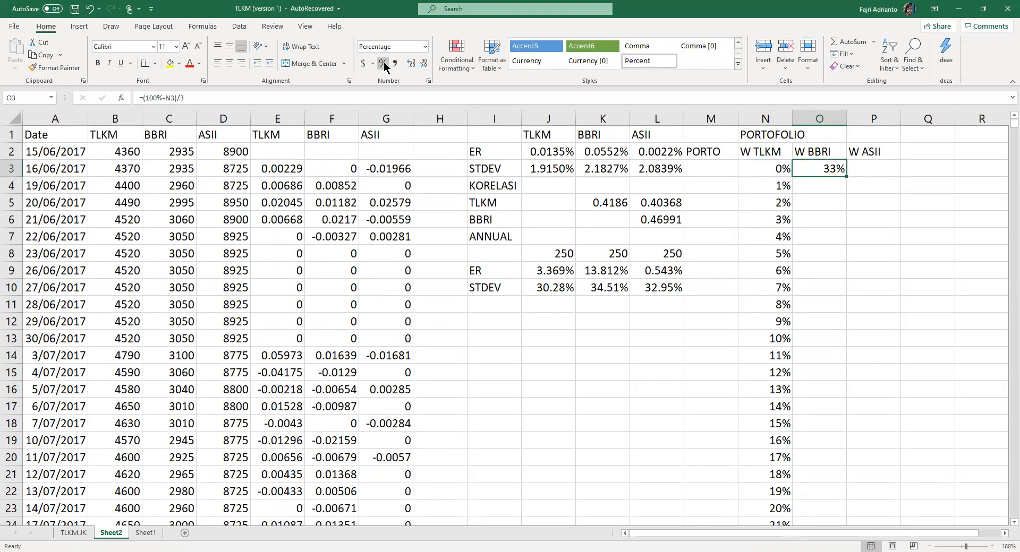
pyautogui.click(414, 65)
pyautogui.click(414, 65)
pyautogui.click(414, 65)
# Calculate the first ASII weight in P3 with the formula =1-N3-O3
pyautogui.click(866, 172)
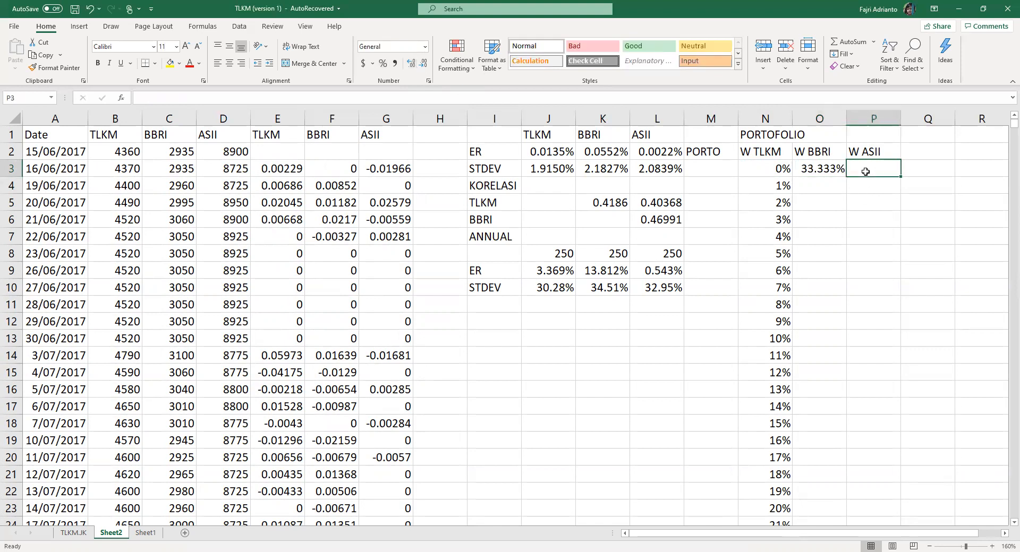
pyautogui.write('=1-')
pyautogui.click(776, 168)
pyautogui.write('-')
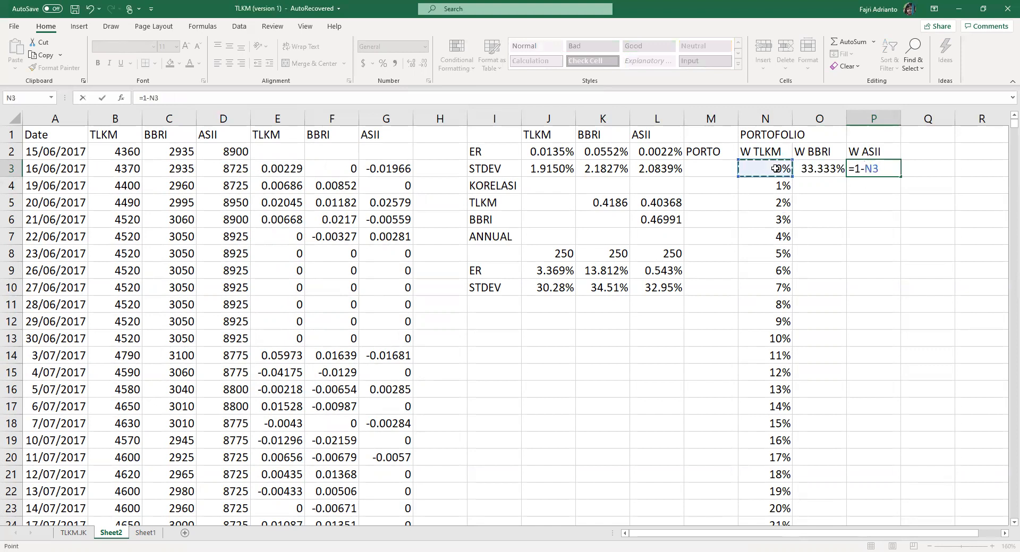
pyautogui.click(807, 168)
pyautogui.press('Return')
# Reduce the ASII weight in P3 to three decimals and narrow column P to fit it
pyautogui.click(930, 170)
pyautogui.click(422, 64)
pyautogui.click(423, 64)
pyautogui.click(423, 64)
pyautogui.click(423, 63)
pyautogui.click(422, 64)
pyautogui.click(423, 64)
pyautogui.click(422, 63)
pyautogui.click(422, 64)
pyautogui.click(422, 64)
pyautogui.click(423, 64)
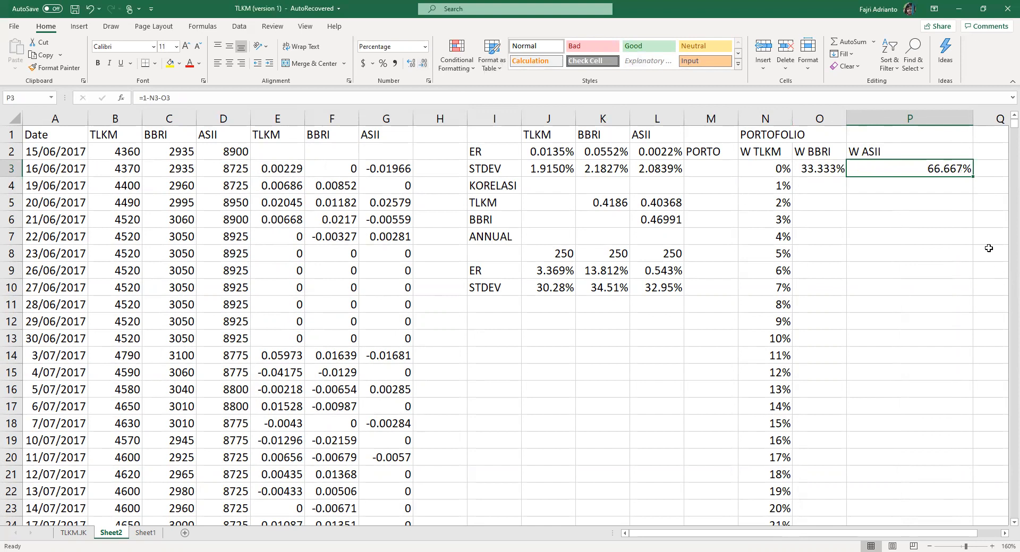
pyautogui.moveTo(971, 123); pyautogui.dragTo(897, 123)
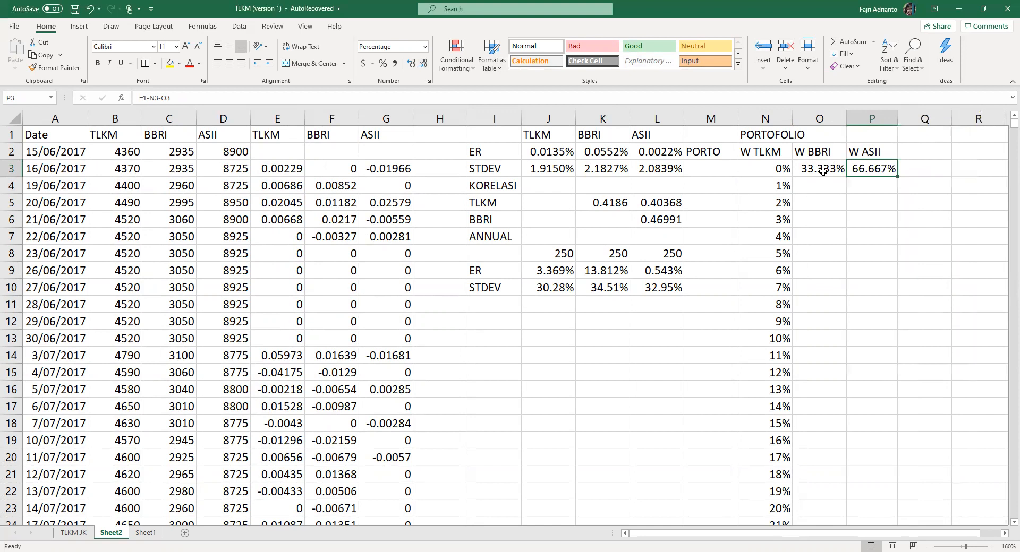
# Fill the BBRI and ASII weight formulas in O3:P3 down alongside the whole TLKM weight series
pyautogui.moveTo(823, 171); pyautogui.dragTo(871, 168)
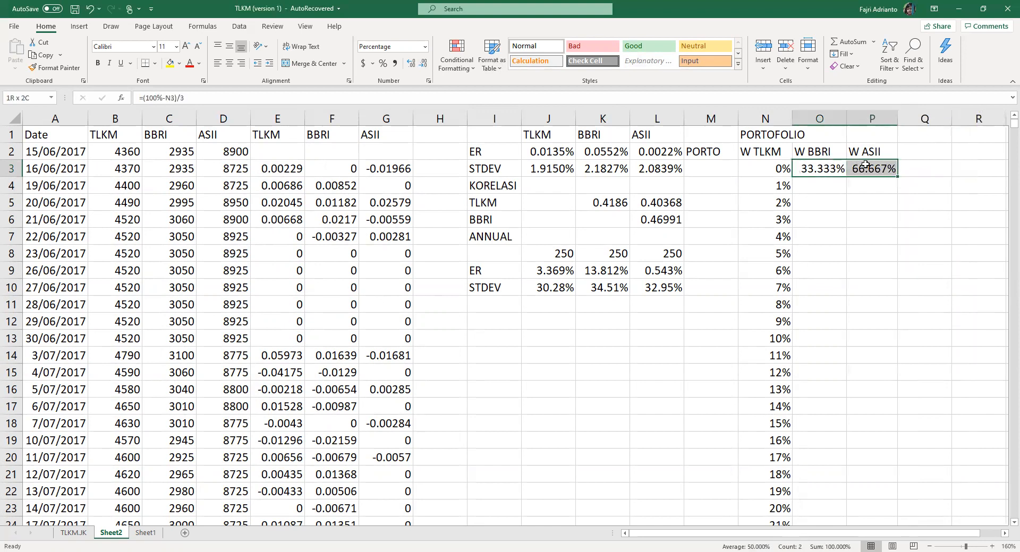
pyautogui.doubleClick(898, 177)
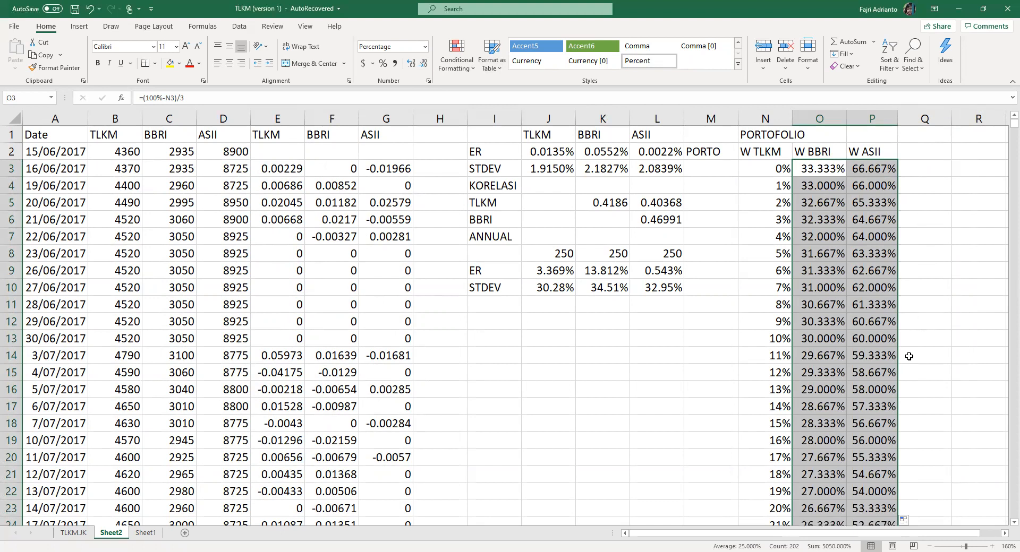
pyautogui.scroll(-17, 909, 356)
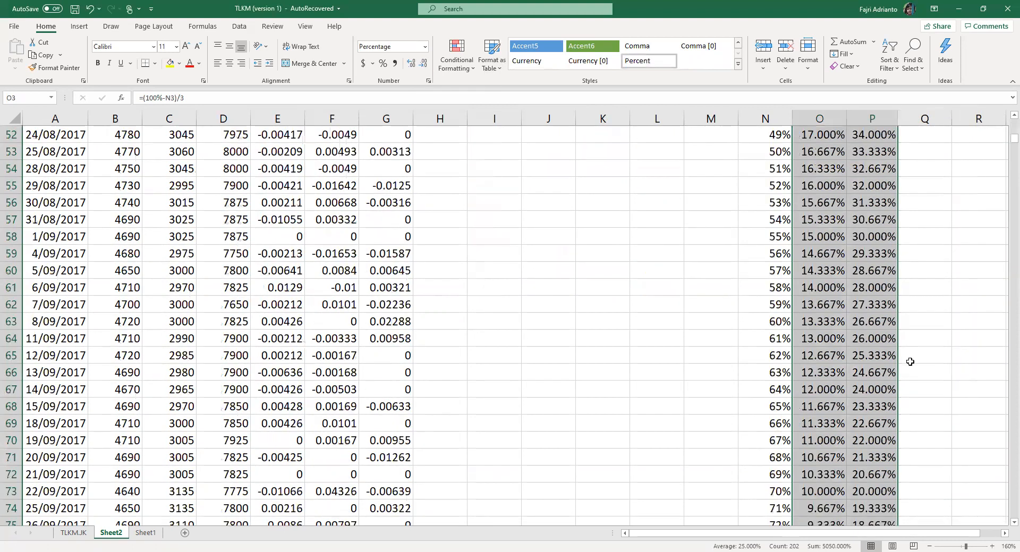
pyautogui.scroll(-4, 909, 356)
# Total the three weights in Q3 with the formula =SUM(N3:P3) and fill it down alongside the whole weight table
pyautogui.click(910, 357)
pyautogui.scroll(13, 910, 360)
pyautogui.scroll(8, 910, 361)
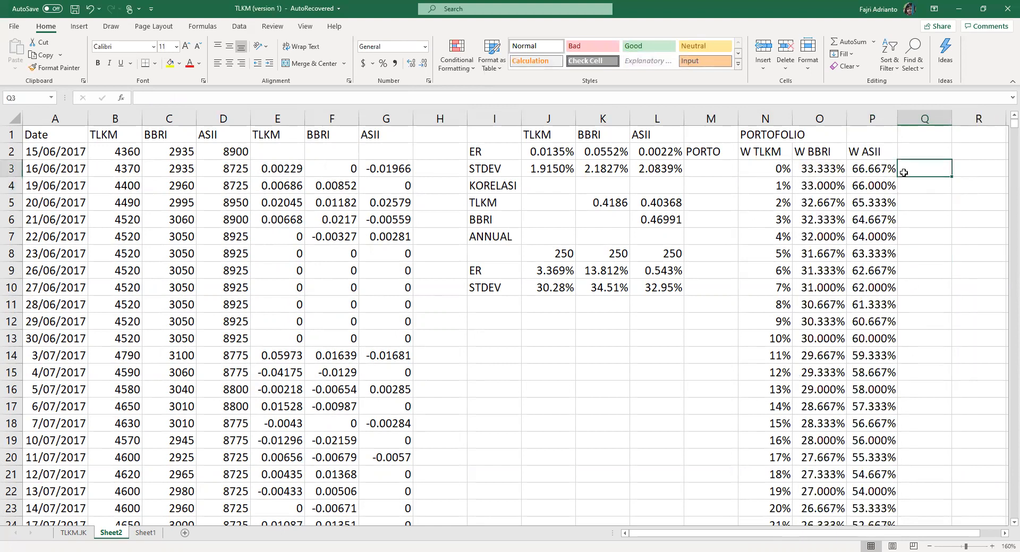
pyautogui.write('=SUM(')
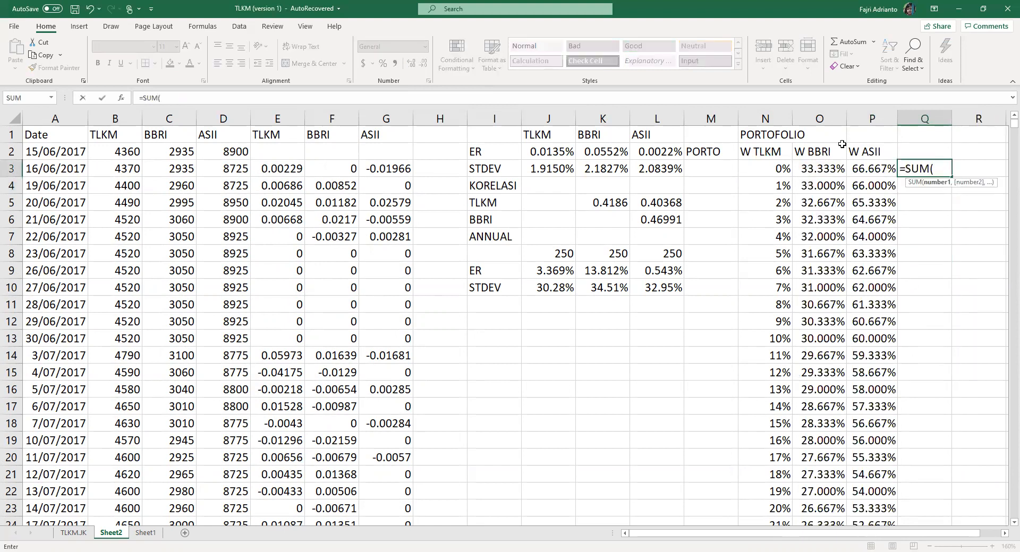
pyautogui.click(784, 170)
pyautogui.moveTo(796, 170); pyautogui.dragTo(869, 176)
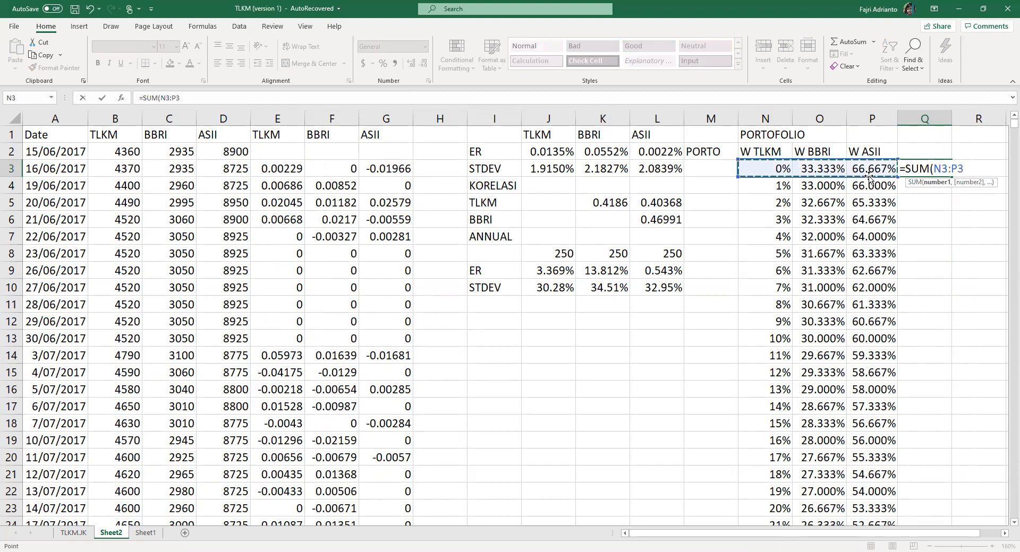
pyautogui.press('Return')
pyautogui.click(935, 170)
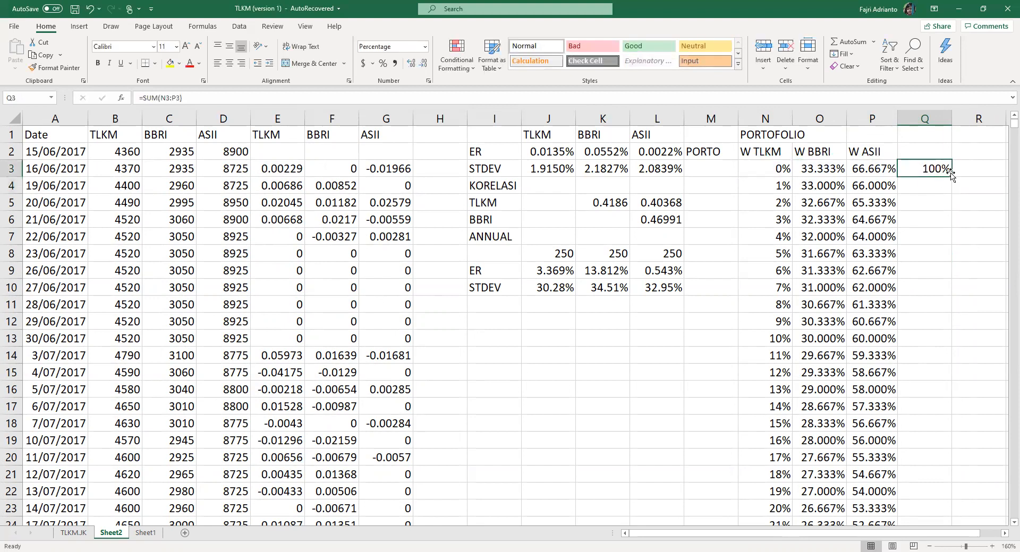
pyautogui.doubleClick(950, 174)
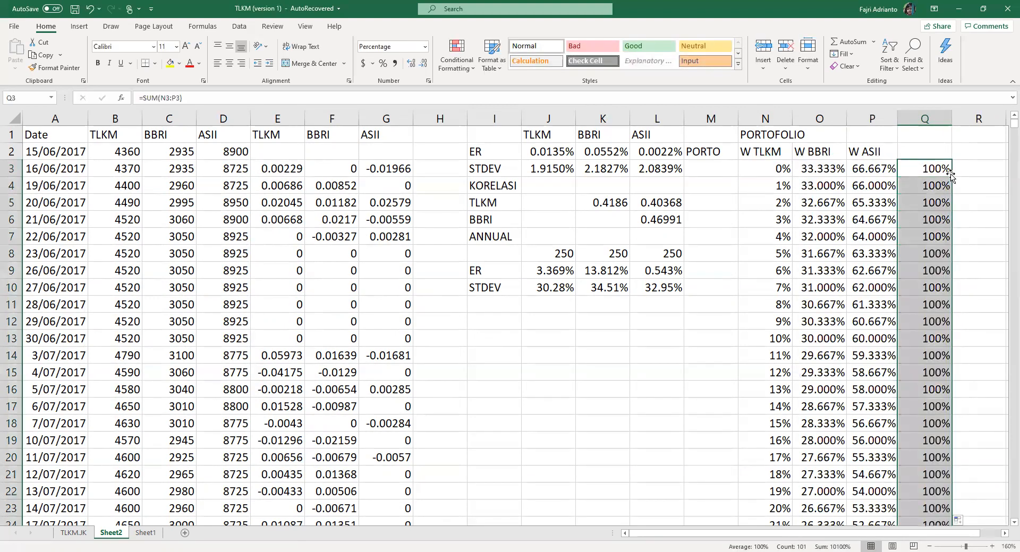
# Hide column Q containing the weight totals
pyautogui.click(919, 119)
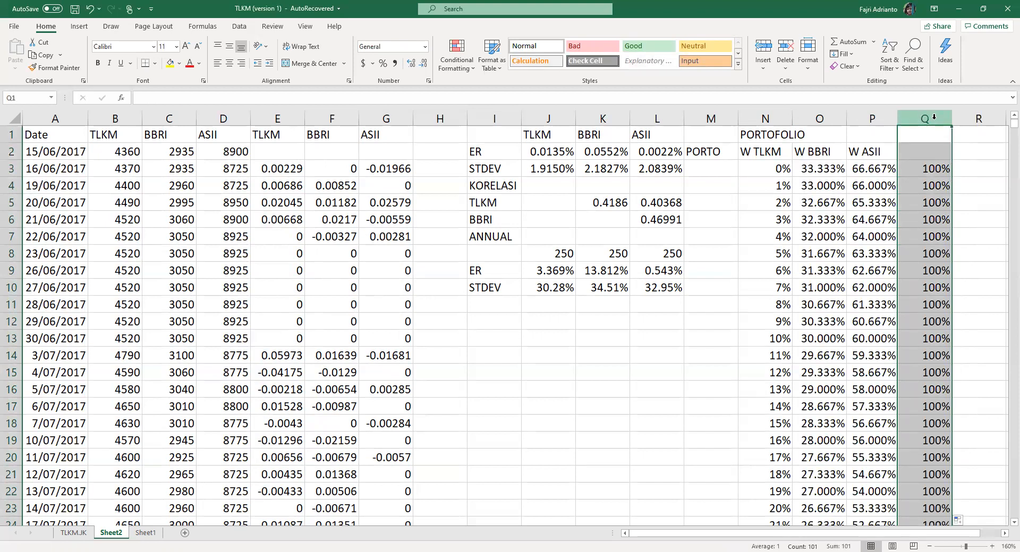
pyautogui.rightClick(933, 117)
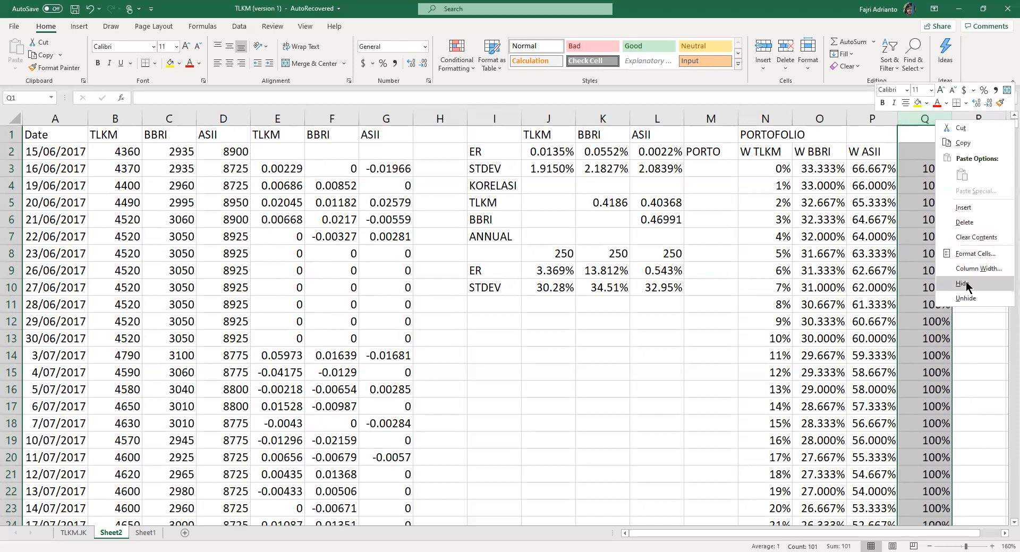
pyautogui.click(962, 283)
# Enter the first two portfolio numbers, 1 in M3 and 2 in M4, under the PORTO heading
pyautogui.click(1005, 534)
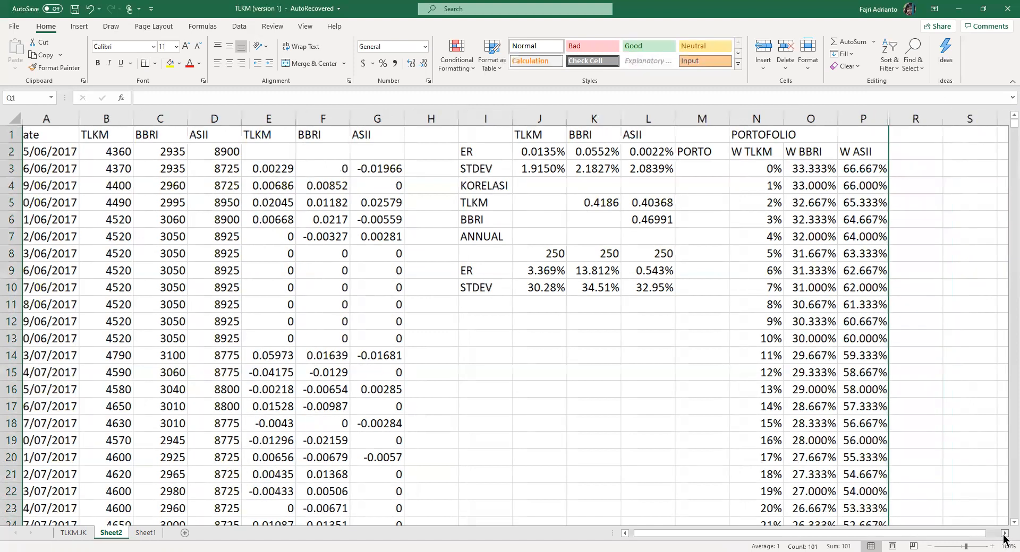
pyautogui.doubleClick(1005, 533)
pyautogui.hscroll(2, 671, 222)
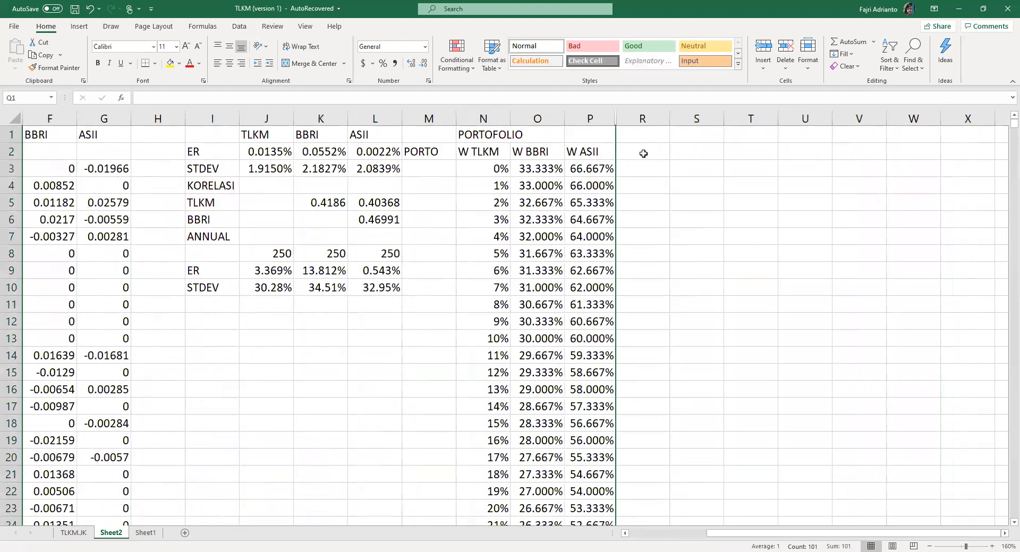
pyautogui.click(445, 167)
pyautogui.write('1')
pyautogui.press('Return')
pyautogui.write('2')
pyautogui.press('Return')
# Extend the number series from M3:M4 down column M alongside all weight combinations
pyautogui.click(443, 176)
pyautogui.moveTo(444, 176); pyautogui.dragTo(450, 187)
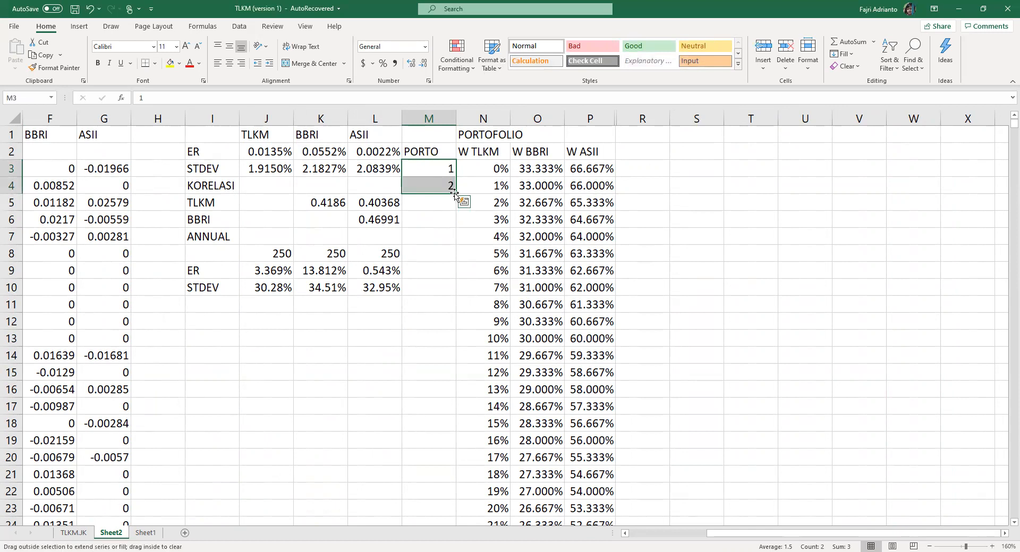
pyautogui.doubleClick(455, 194)
pyautogui.scroll(-20, 454, 284)
pyautogui.scroll(5, 456, 284)
pyautogui.scroll(4, 457, 284)
pyautogui.scroll(5, 457, 287)
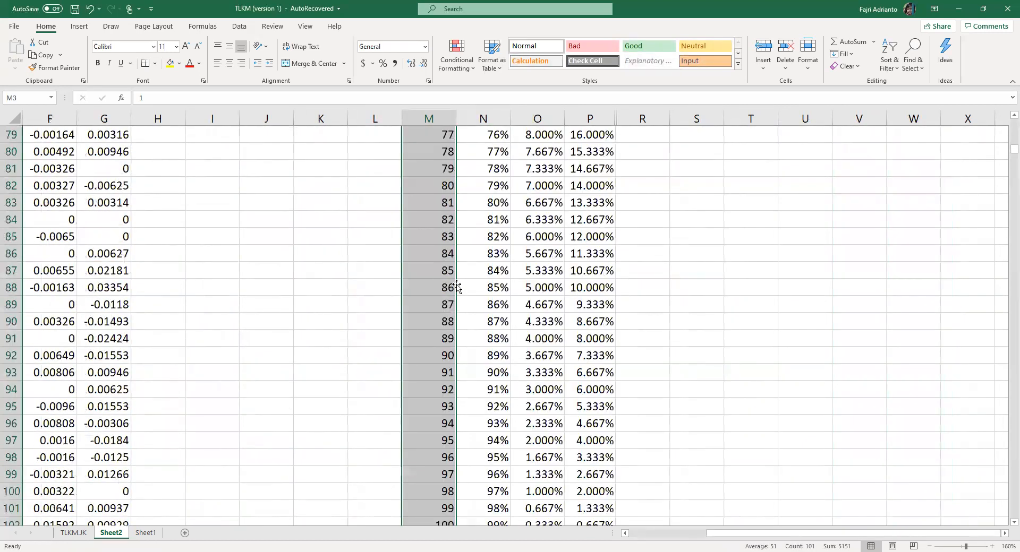
pyautogui.scroll(-6, 457, 287)
pyautogui.scroll(20, 457, 287)
pyautogui.scroll(12, 457, 287)
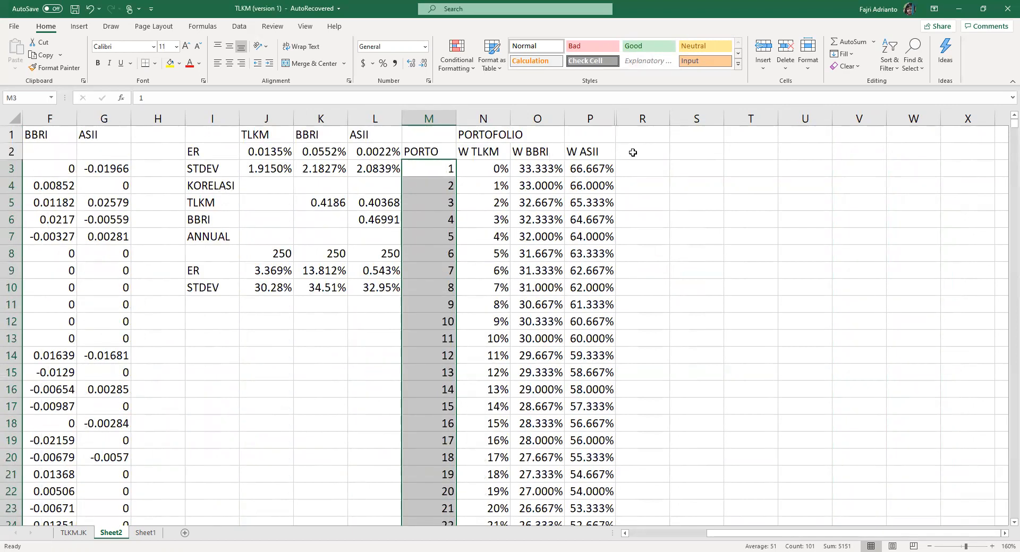
# Add the heading ER in R2 beside the W ASII column
pyautogui.click(632, 152)
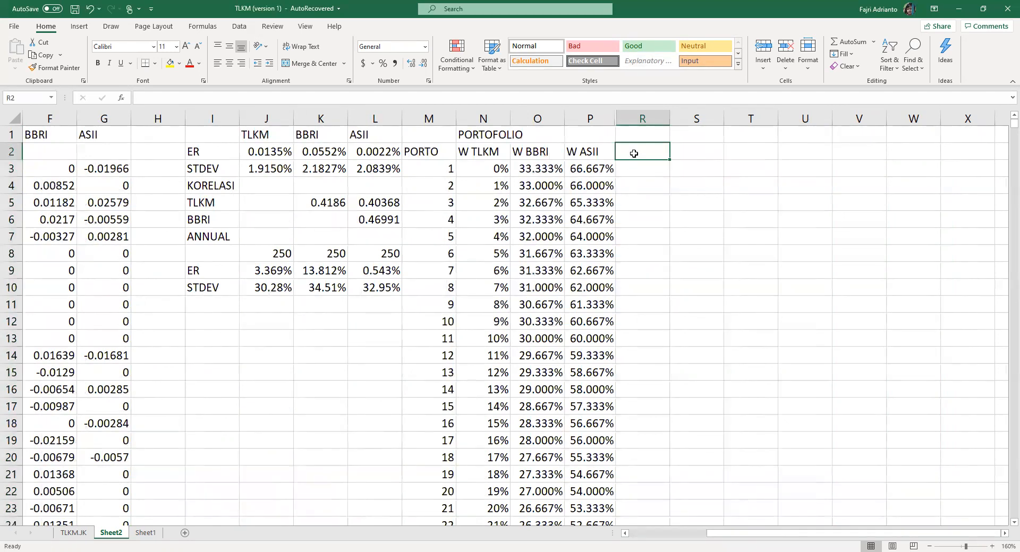
pyautogui.write('er')
pyautogui.press('BackSpace')
pyautogui.press('BackSpace')
pyautogui.write('ER')
pyautogui.press('Return')
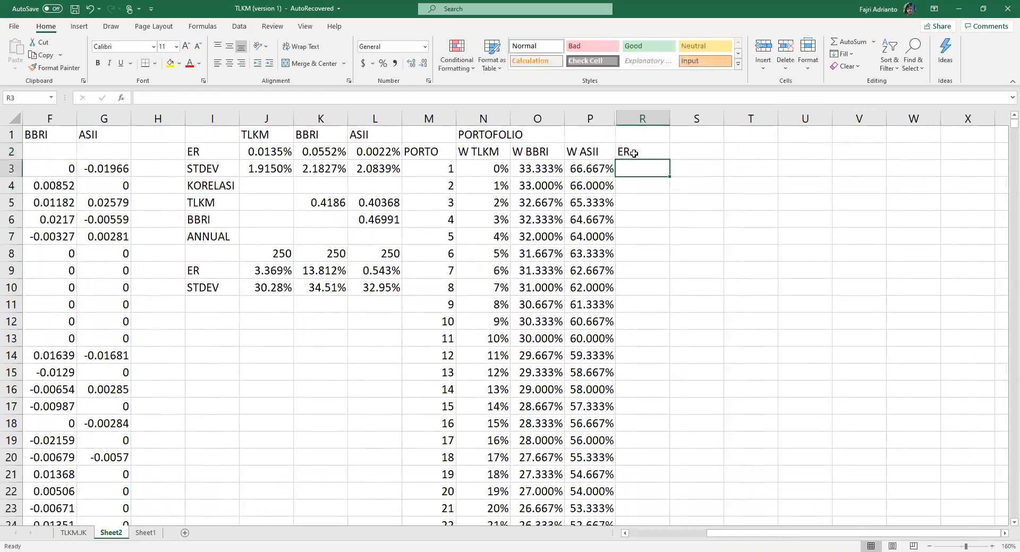
# Merge and center the PORTOFOLIO title across M1:R1 and make it bold
pyautogui.moveTo(498, 133); pyautogui.dragTo(531, 133)
pyautogui.moveTo(441, 134); pyautogui.dragTo(632, 122)
pyautogui.click(311, 61)
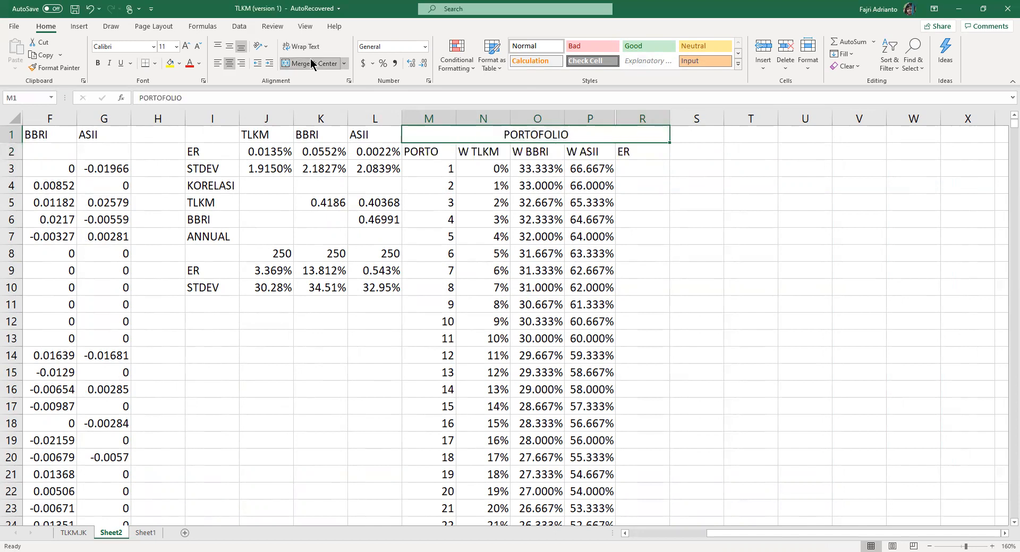
pyautogui.hotkey('ctrl', 'b')
# Calculate the first portfolio's expected return in R3 with the formula =N3*$J$9+O3*$K$9+P3*$L$9
pyautogui.click(642, 165)
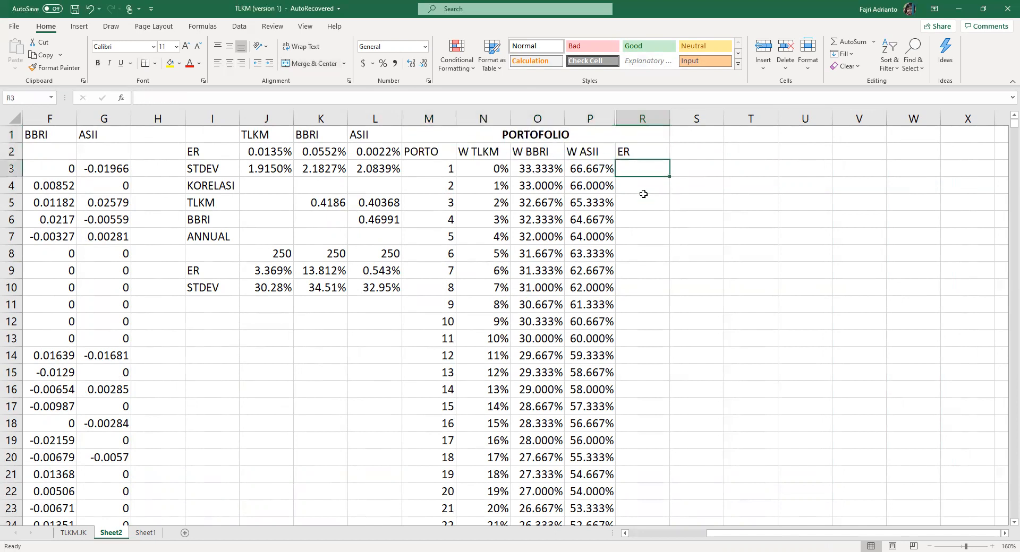
pyautogui.write('=')
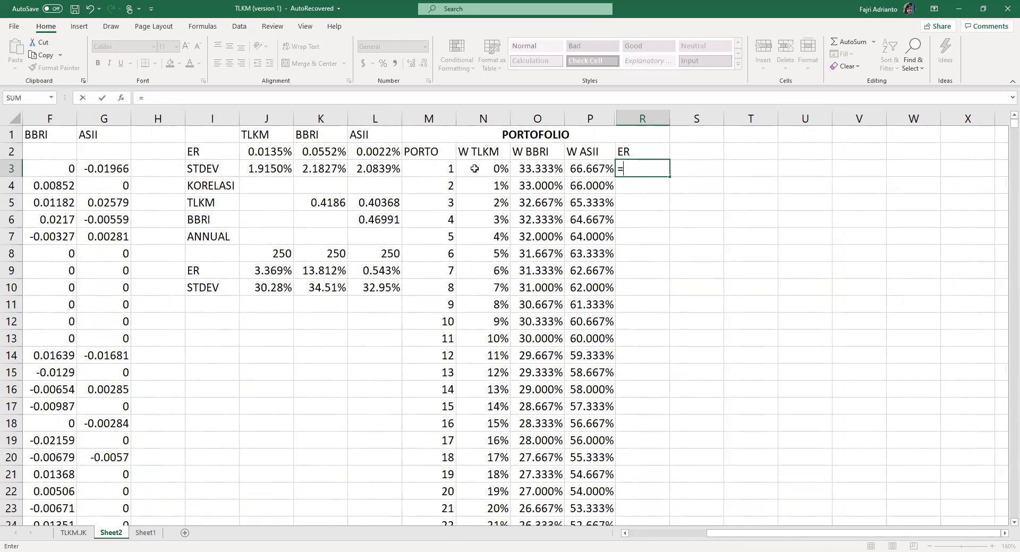
pyautogui.click(474, 169)
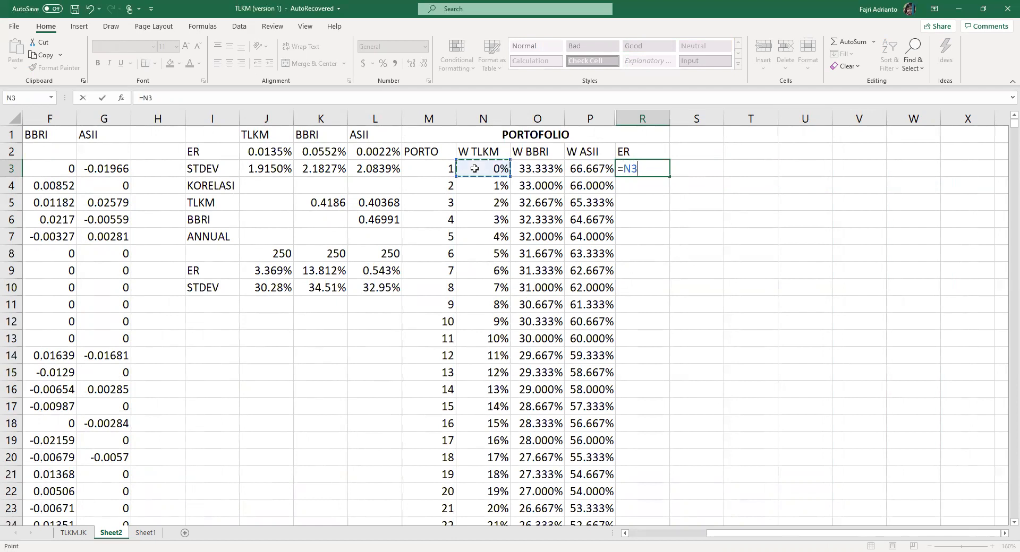
pyautogui.write('*')
pyautogui.click(261, 271)
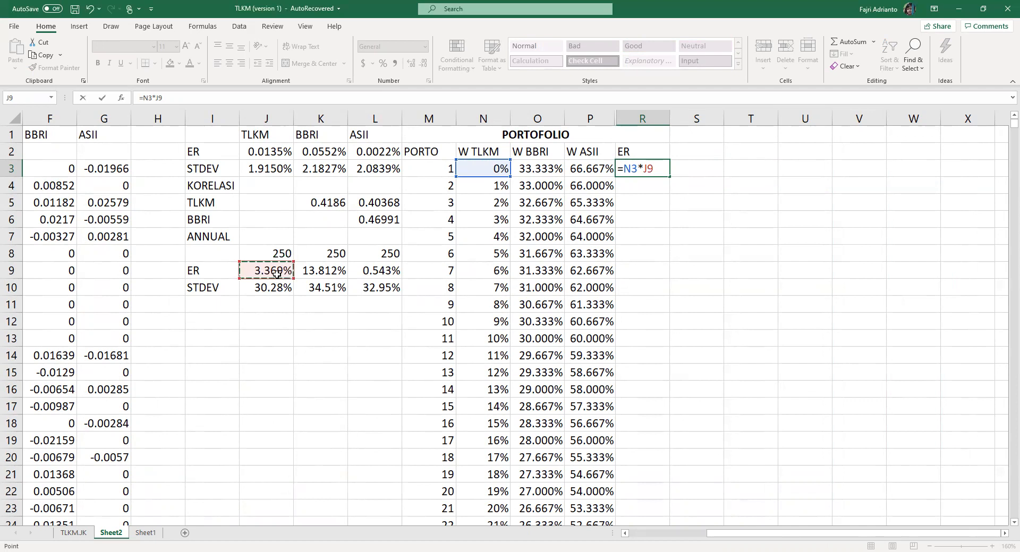
pyautogui.press('F4')
pyautogui.write('+')
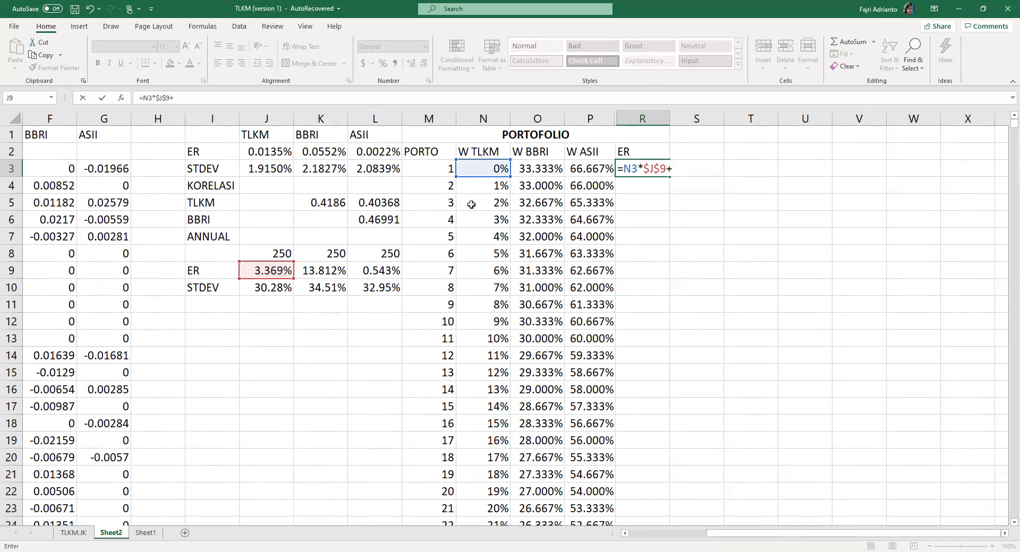
pyautogui.click(524, 168)
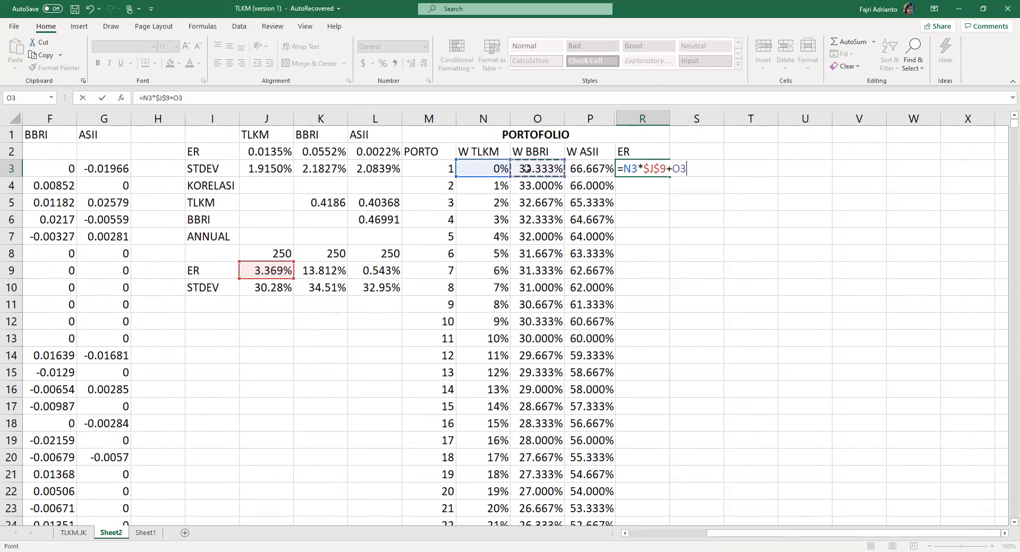
pyautogui.write('*')
pyautogui.click(331, 272)
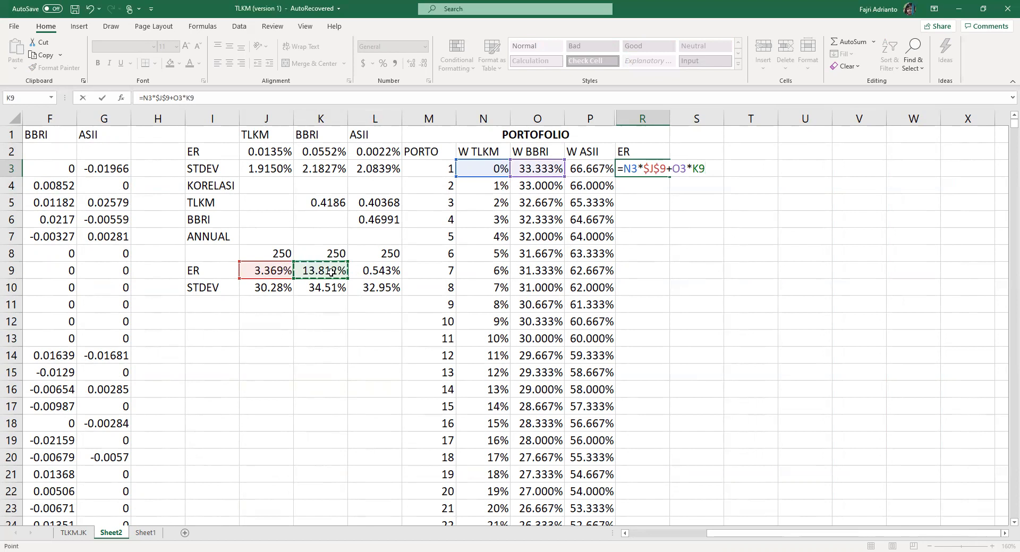
pyautogui.press('F4')
pyautogui.write('+')
pyautogui.click(583, 166)
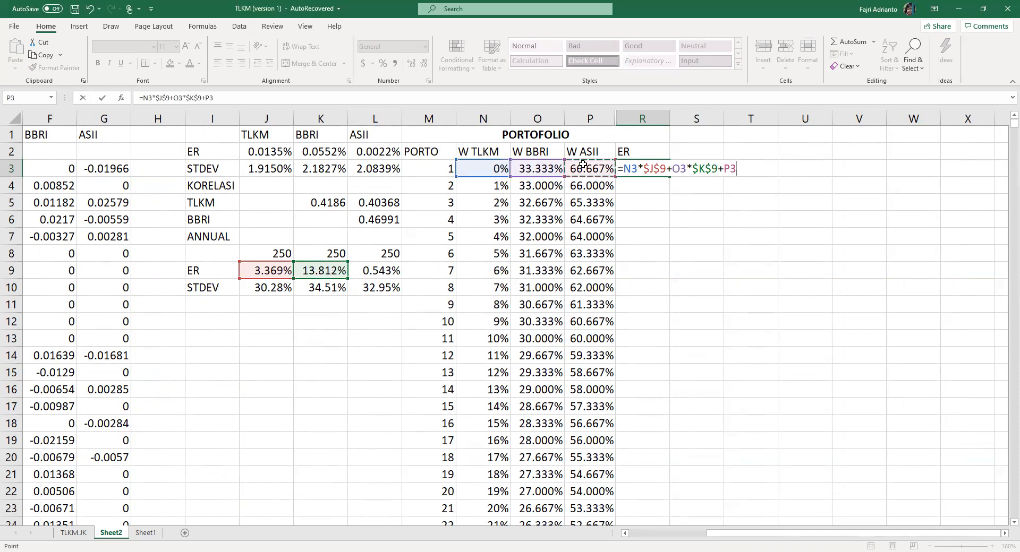
pyautogui.write('*')
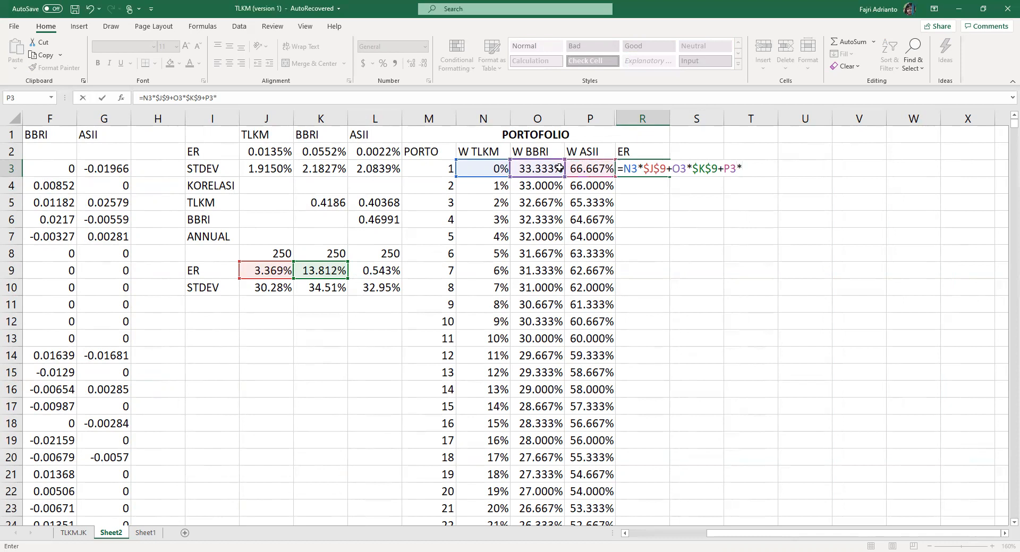
pyautogui.click(377, 272)
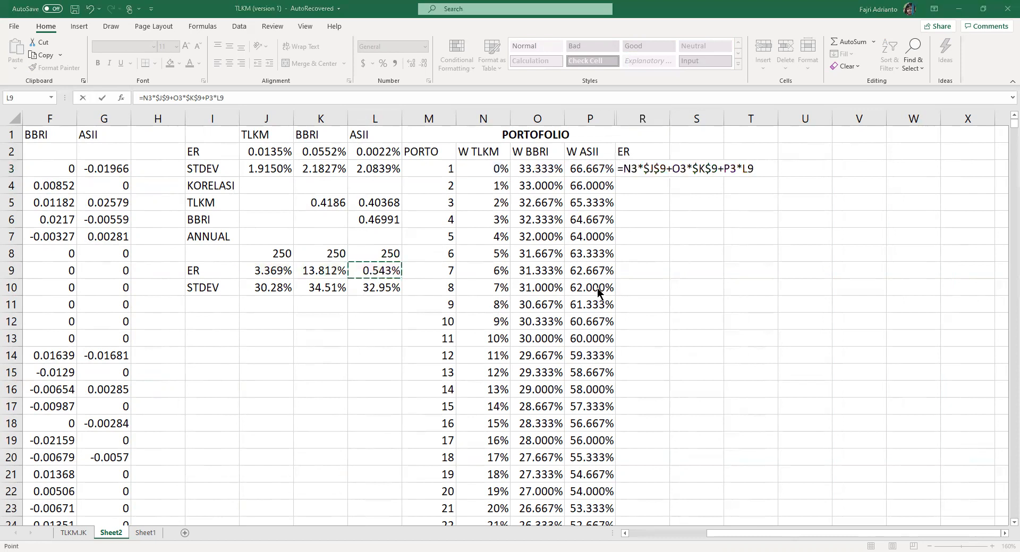
pyautogui.click(657, 150)
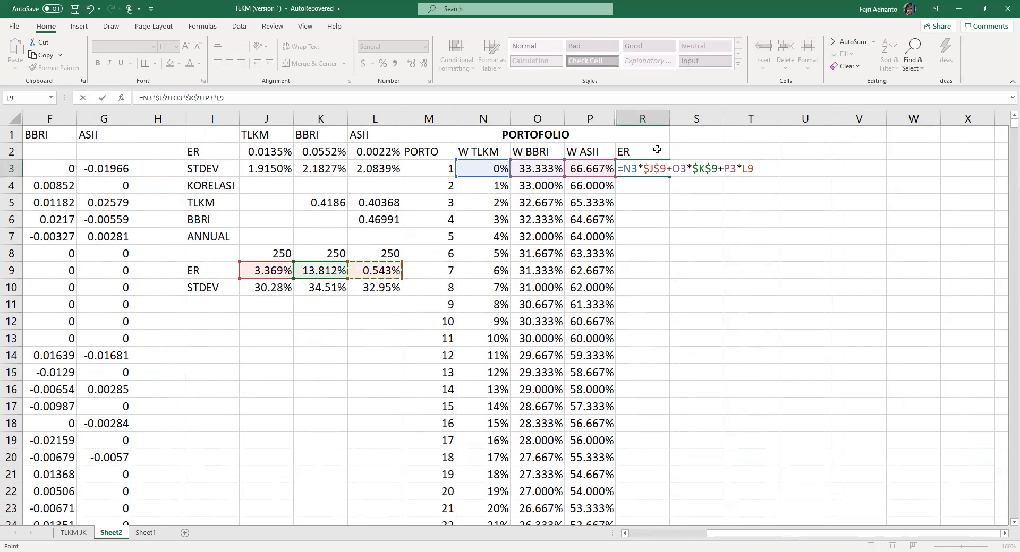
pyautogui.press('F4')
pyautogui.press('Return')
# Reduce the portfolio ER in R3 to three decimals and narrow column R to fit it
pyautogui.click(664, 170)
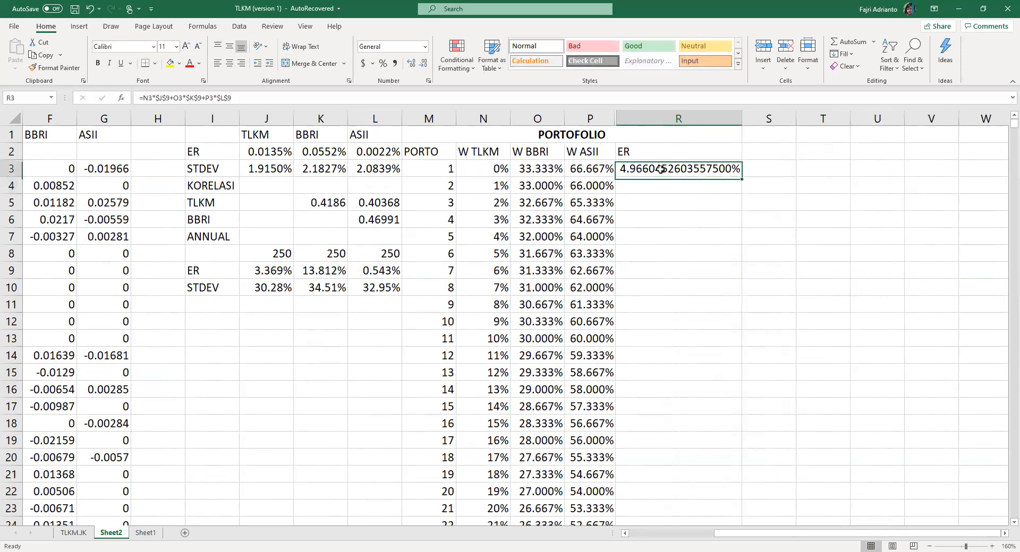
pyautogui.click(423, 63)
pyautogui.click(423, 63)
pyautogui.click(423, 63)
pyautogui.click(423, 63)
pyautogui.click(423, 63)
pyautogui.click(423, 63)
pyautogui.click(424, 64)
pyautogui.click(423, 63)
pyautogui.click(423, 64)
pyautogui.click(424, 63)
pyautogui.click(423, 63)
pyautogui.click(423, 63)
pyautogui.click(423, 63)
pyautogui.click(424, 64)
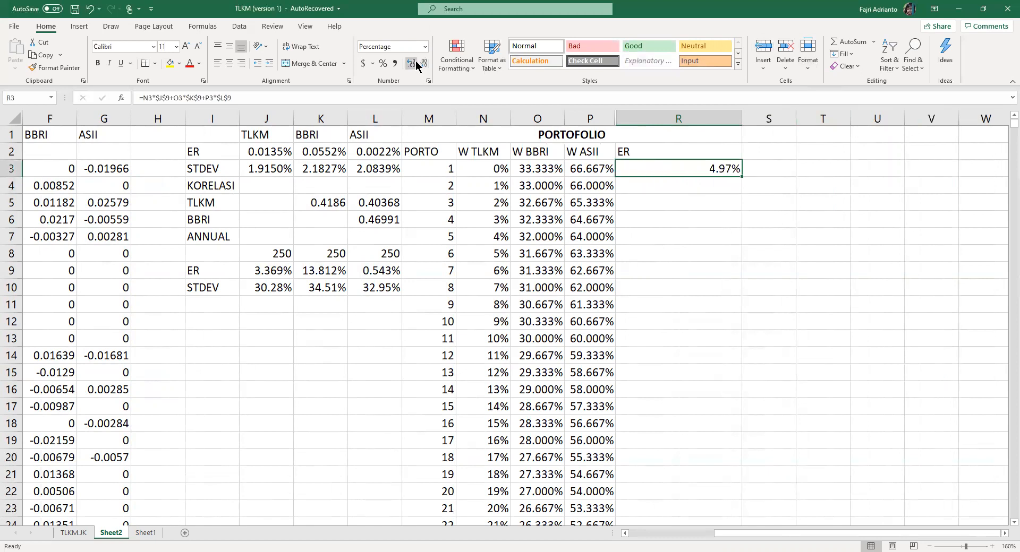
pyautogui.moveTo(742, 121); pyautogui.dragTo(677, 142)
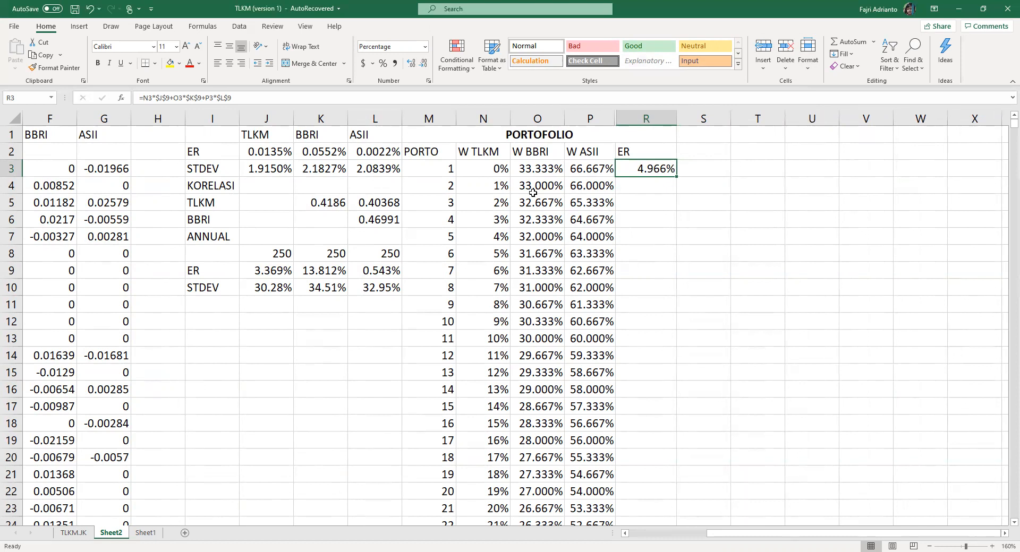
# Fill the ER formula in R3 down for all portfolio weight combinations
pyautogui.doubleClick(675, 177)
pyautogui.scroll(-5, 637, 197)
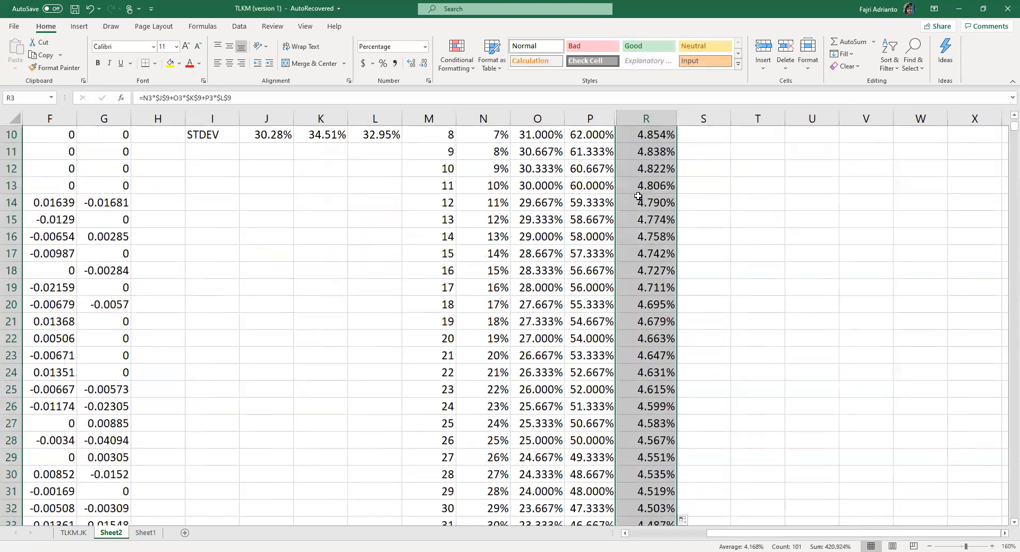
pyautogui.scroll(5, 641, 193)
# Examine the cell references of the filled ER formulas in R4, R94 and R103
pyautogui.doubleClick(644, 189)
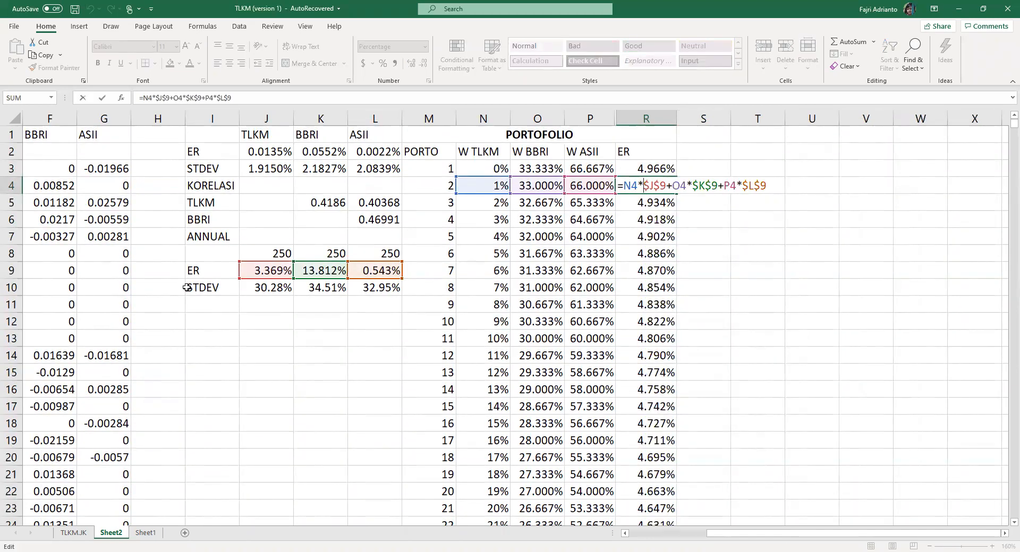
pyautogui.press('Return')
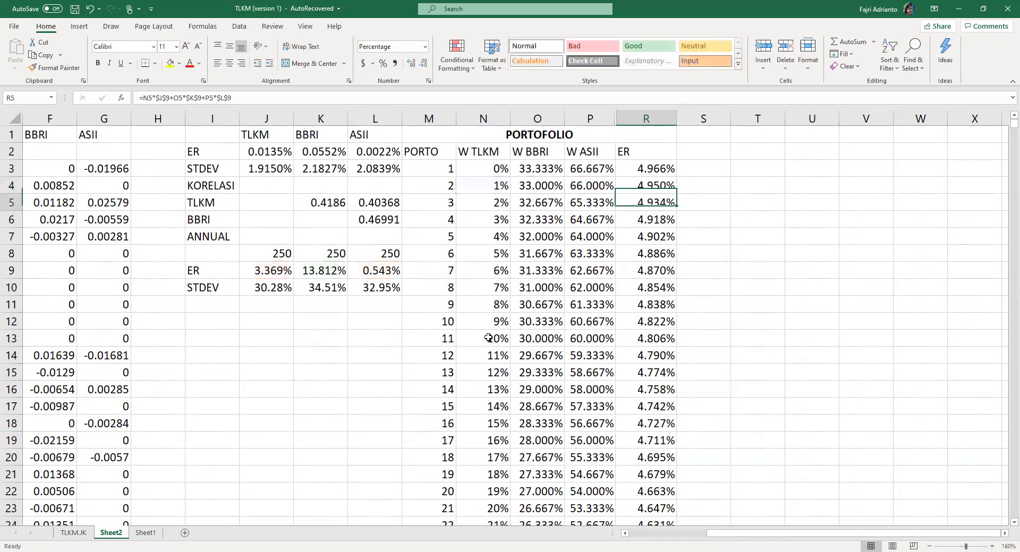
pyautogui.scroll(-7, 676, 391)
pyautogui.scroll(-19, 668, 399)
pyautogui.click(655, 388)
pyautogui.doubleClick(654, 387)
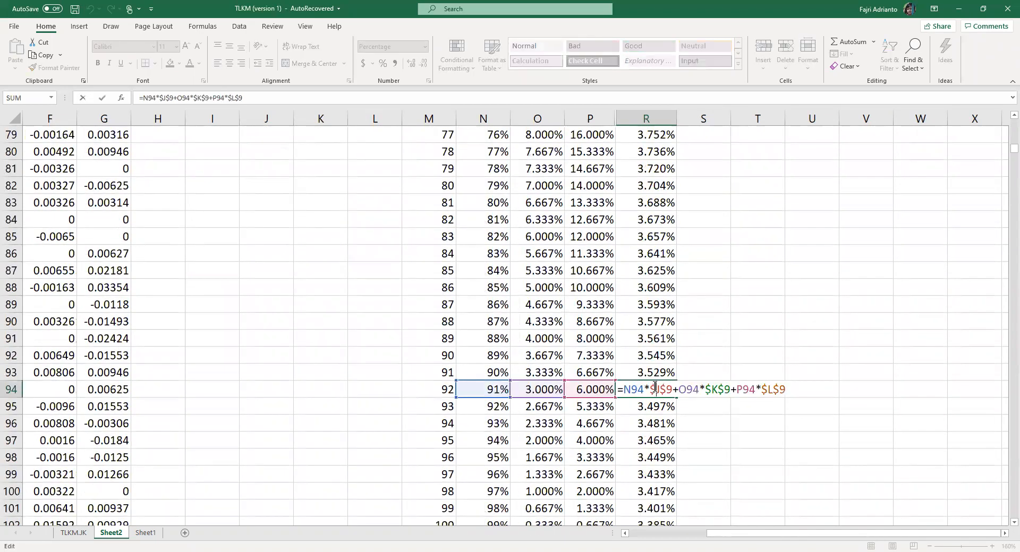
pyautogui.press('Return')
pyautogui.scroll(-11, 655, 386)
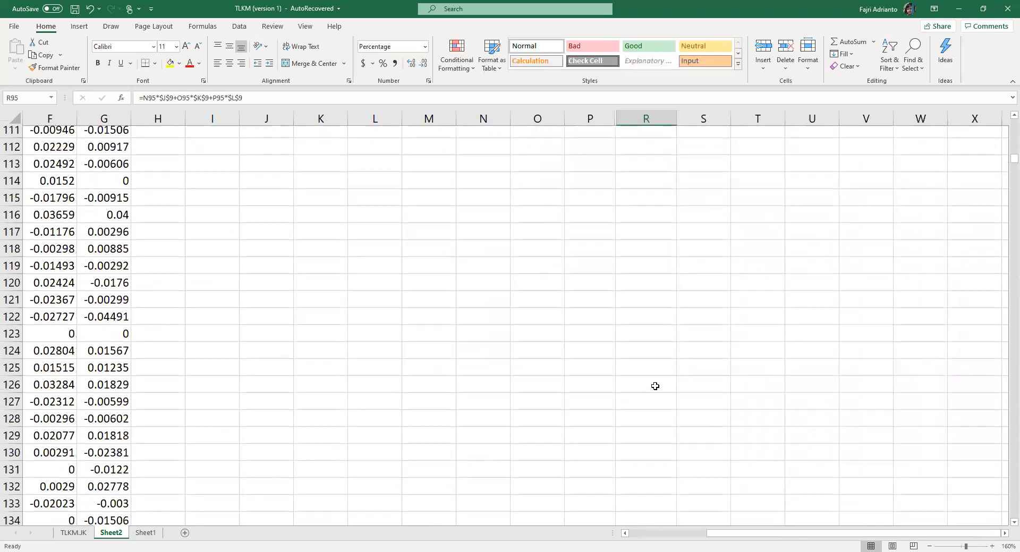
pyautogui.scroll(6, 654, 353)
pyautogui.doubleClick(645, 288)
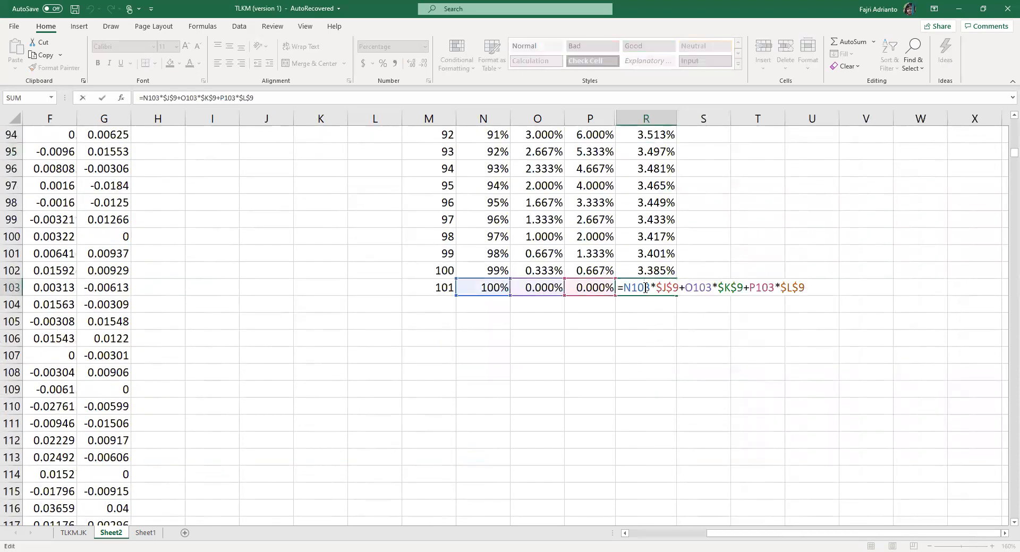
# Leave the R103 formula unchanged and enter the heading STDEV in S2 beside the ER column
pyautogui.press('Return')
pyautogui.scroll(20, 645, 287)
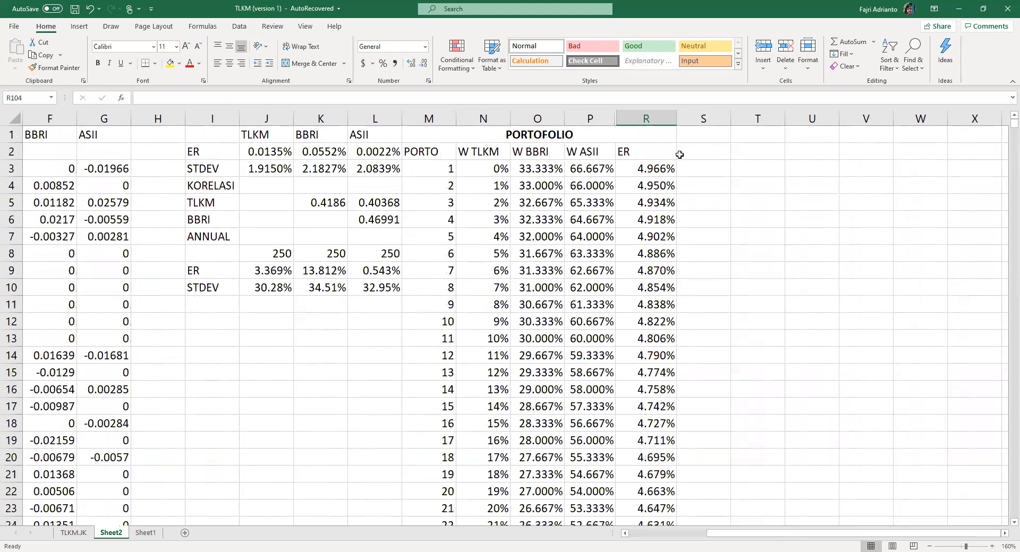
pyautogui.click(693, 154)
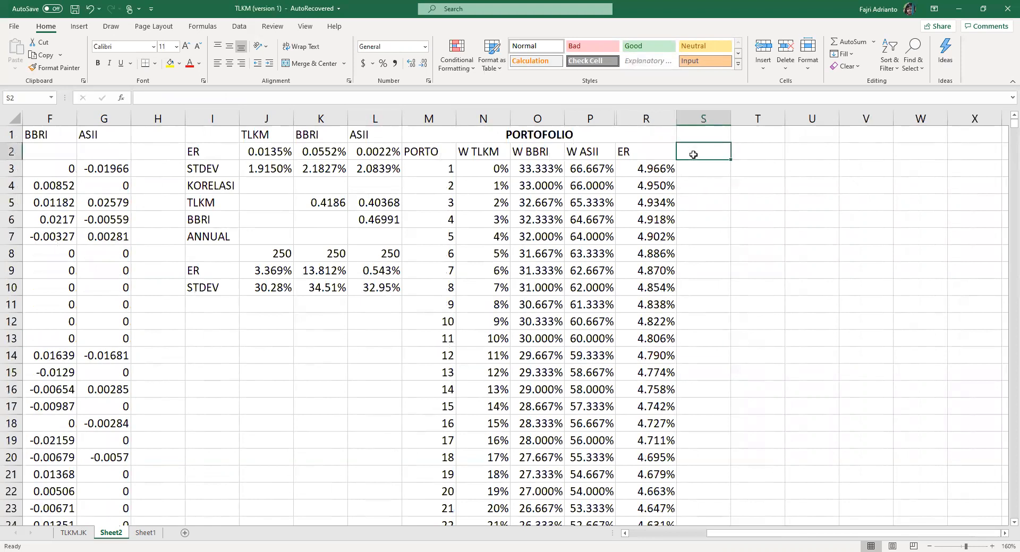
pyautogui.write('STDE')
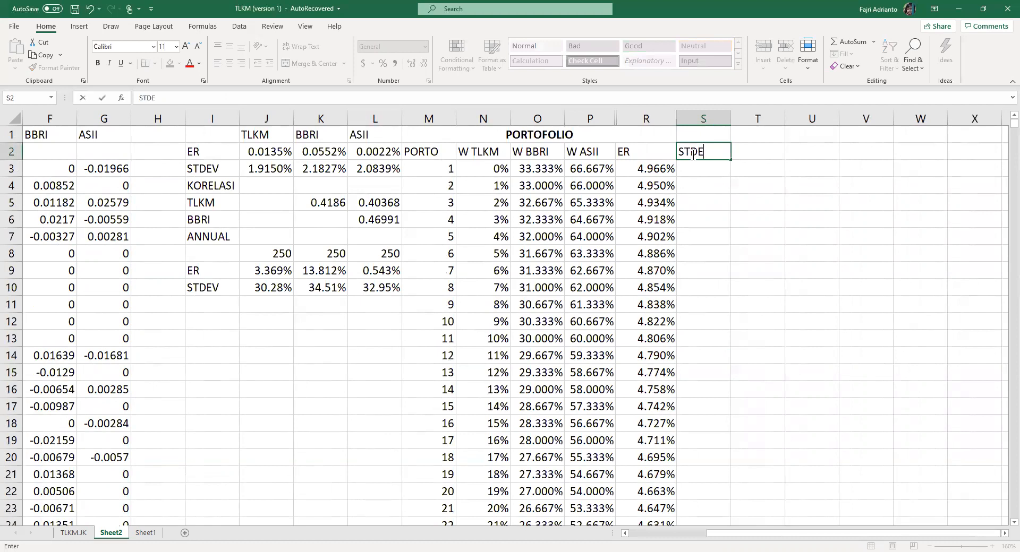
pyautogui.write('V')
pyautogui.press('Return')
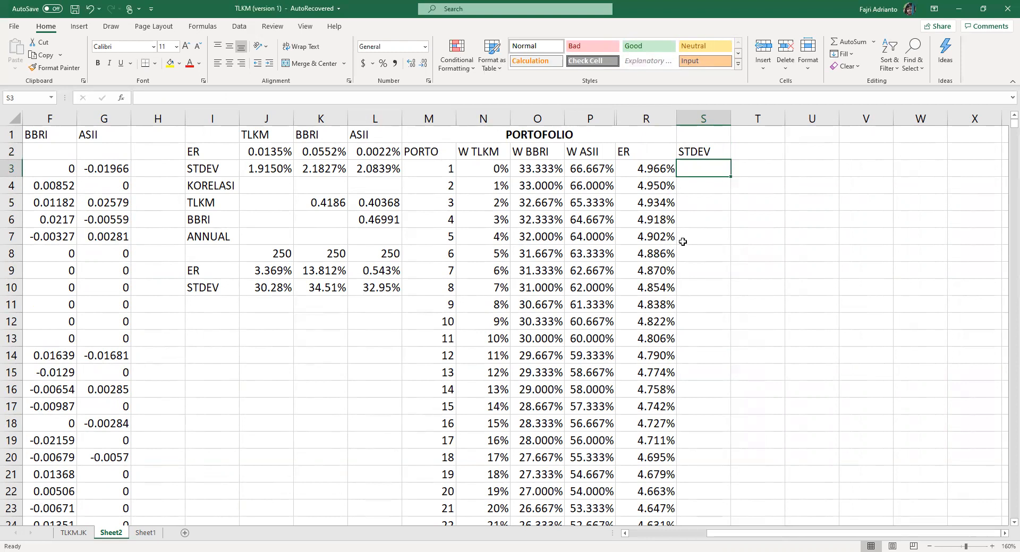
# Replace the heading in S2 with VARIAN
pyautogui.click(707, 151)
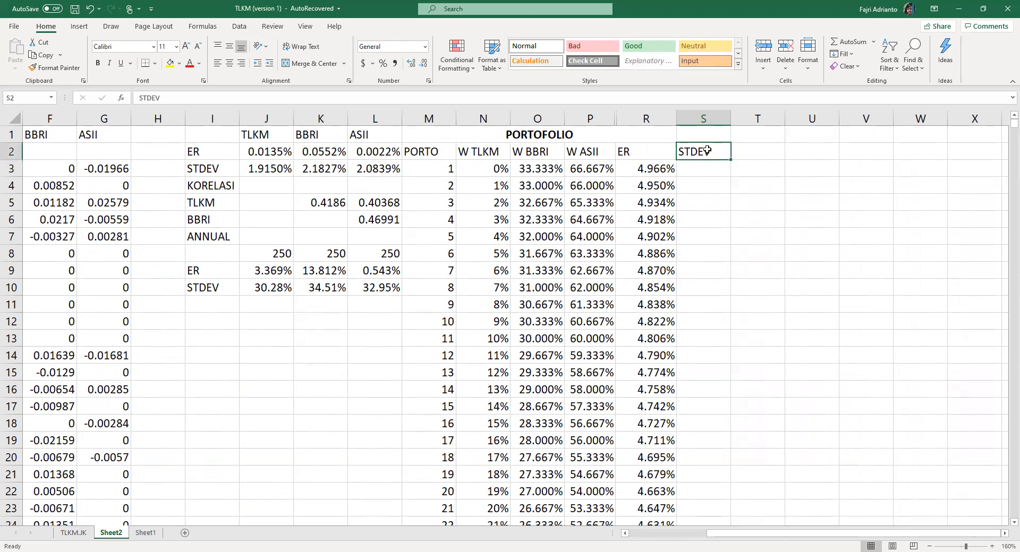
pyautogui.write('VARIAN')
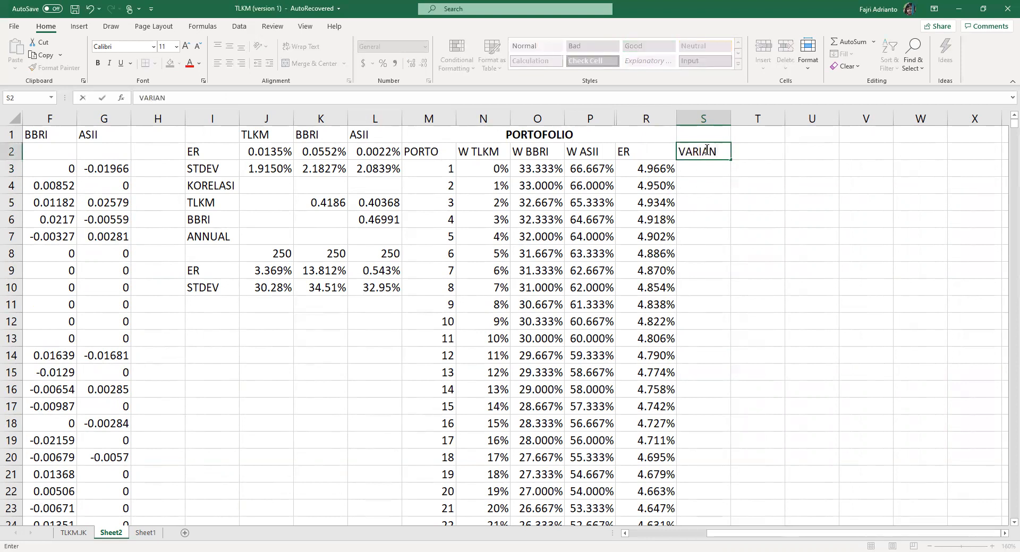
pyautogui.press('Return')
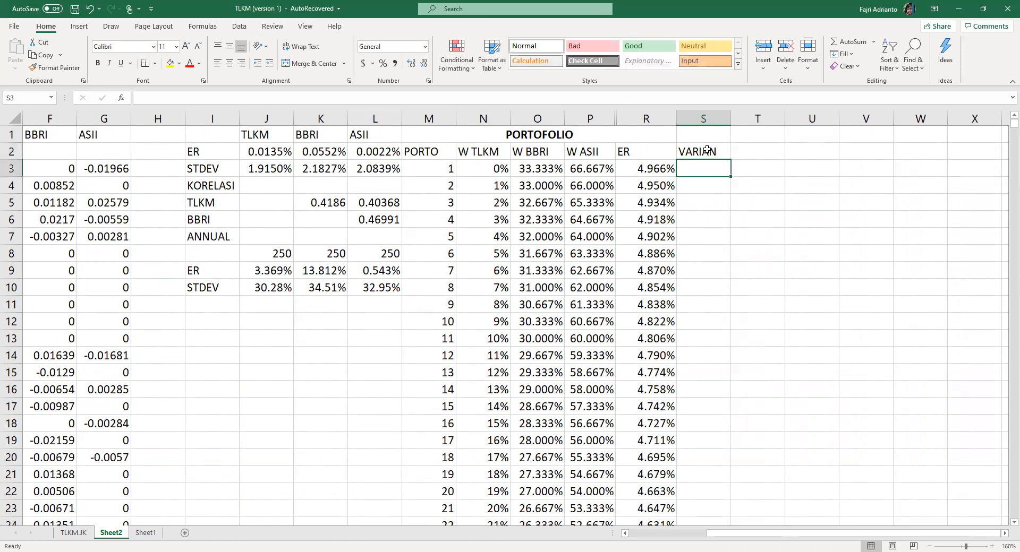
# Start the first portfolio's variance formula in S3 with the squared TLKM weight and annual deviation, =(N3^2*$J$10^2)
pyautogui.write('=')
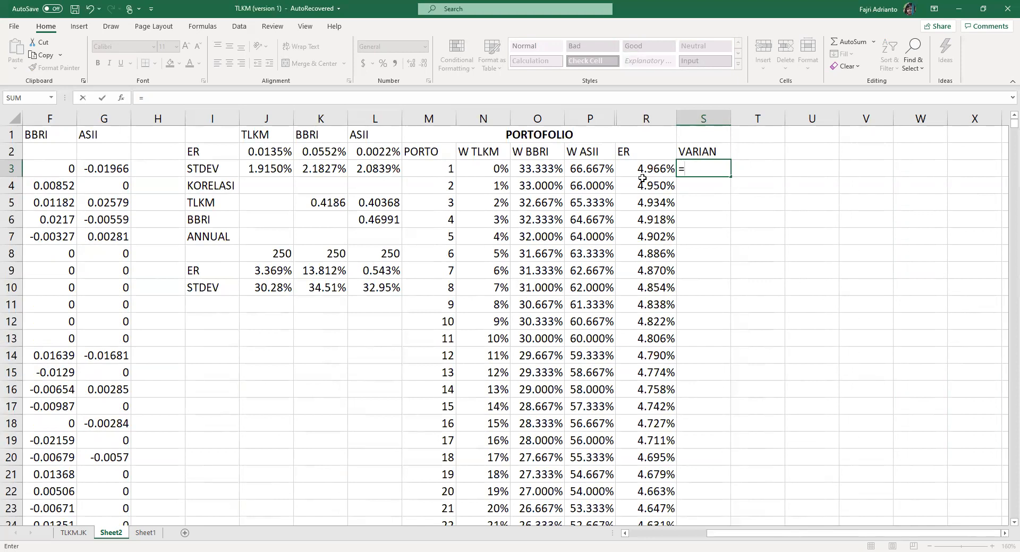
pyautogui.write('(')
pyautogui.click(489, 169)
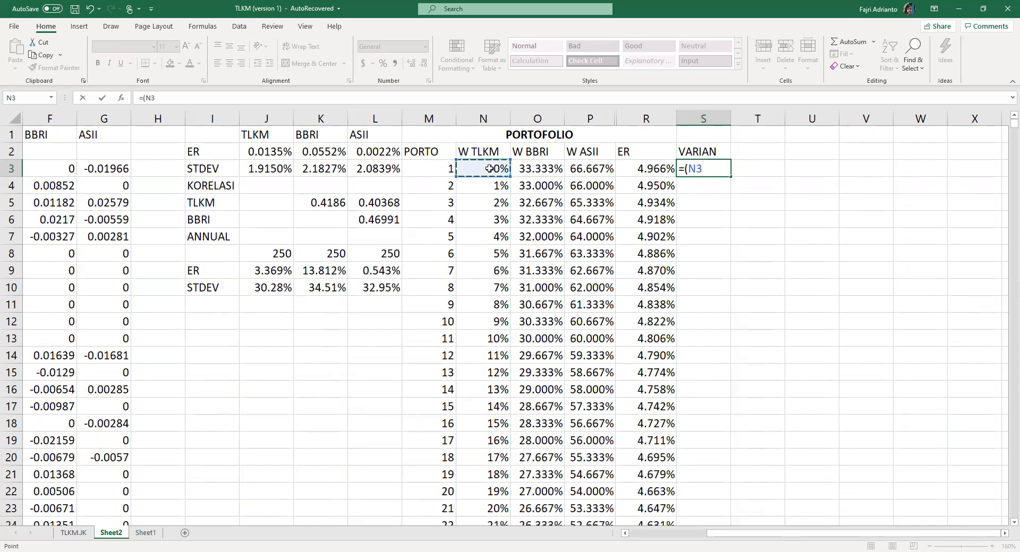
pyautogui.write('^2*')
pyautogui.click(260, 290)
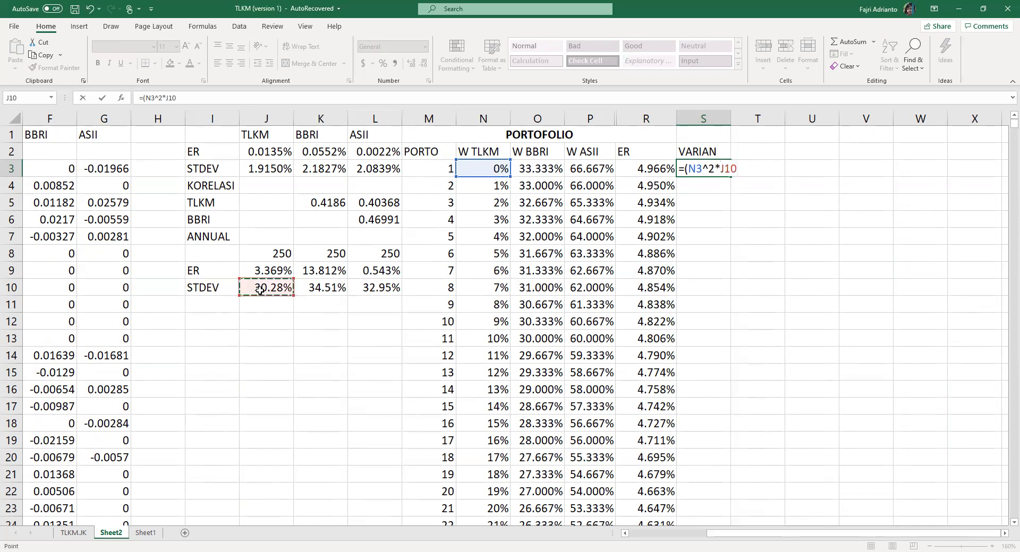
pyautogui.press('F4')
pyautogui.write('^2)')
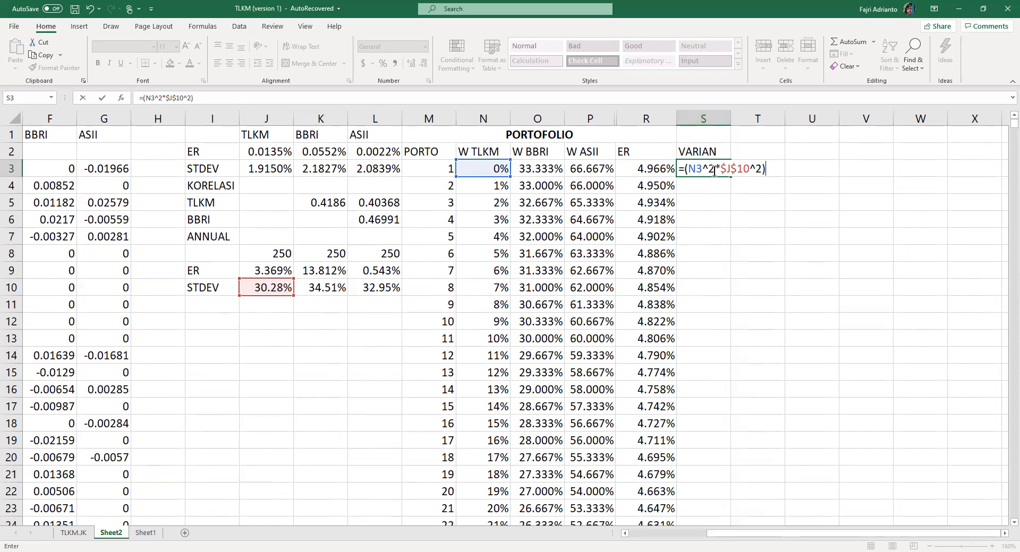
# Bracket each squared factor of the TLKM term in S3 as ((N3^2)*($J$10^2)) and append a plus sign
pyautogui.click(687, 167)
pyautogui.write('(')
pyautogui.click(717, 169)
pyautogui.write(')')
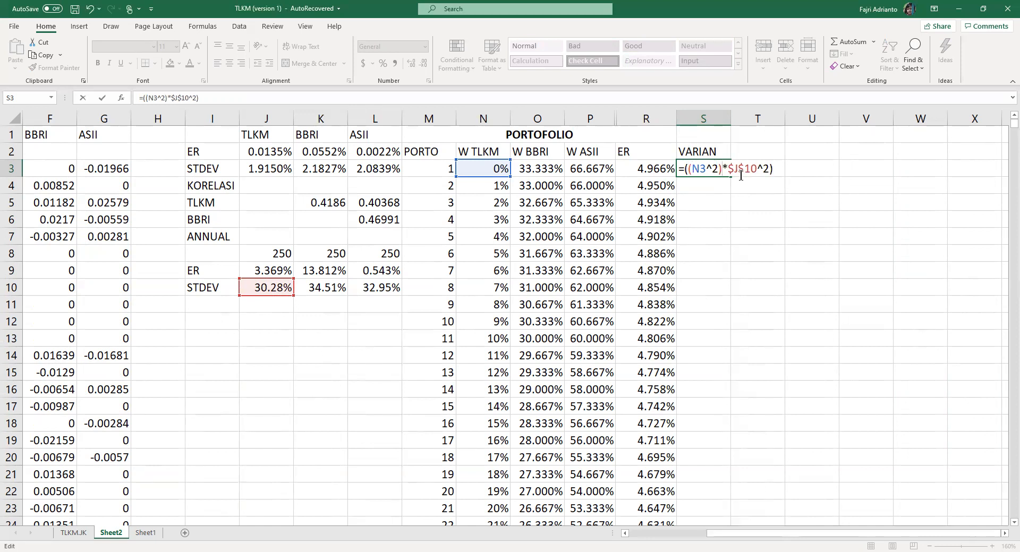
pyautogui.press('Right')
pyautogui.write('(')
pyautogui.click(772, 167)
pyautogui.write(')')
pyautogui.click(236, 97)
pyautogui.write('+')
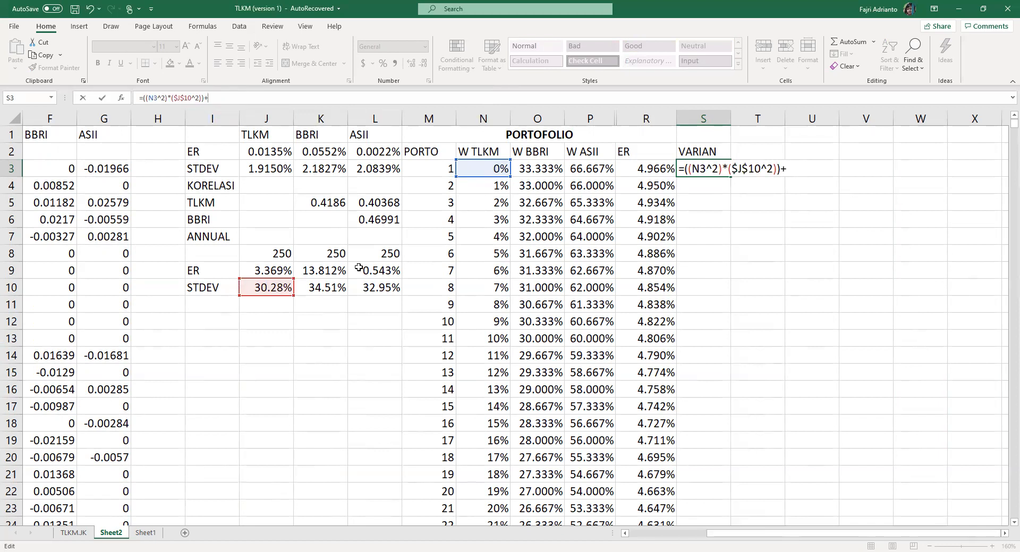
# Add the BBRI term (O3^2*$K$10^2) to the variance formula in S3
pyautogui.write('(')
pyautogui.click(541, 164)
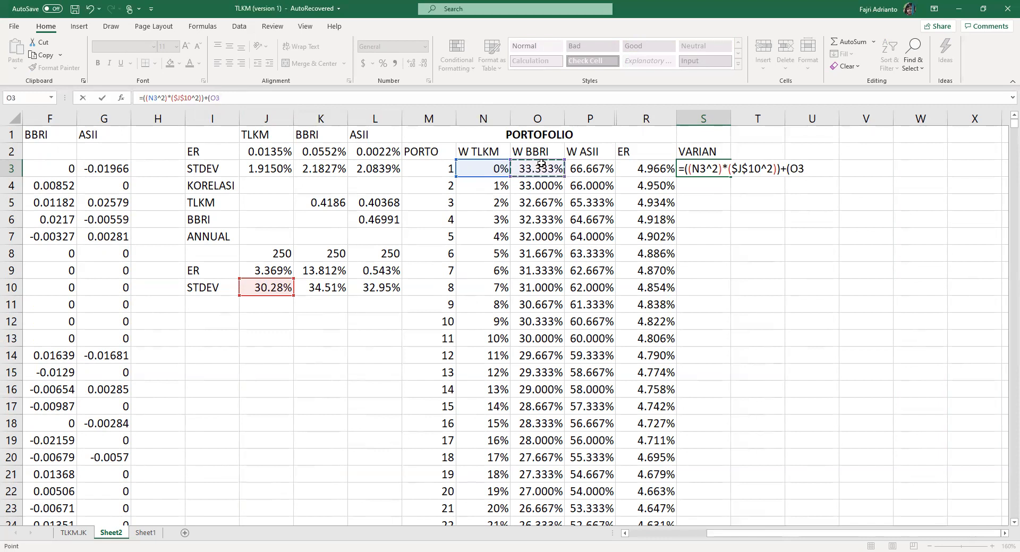
pyautogui.write('^2*')
pyautogui.click(316, 289)
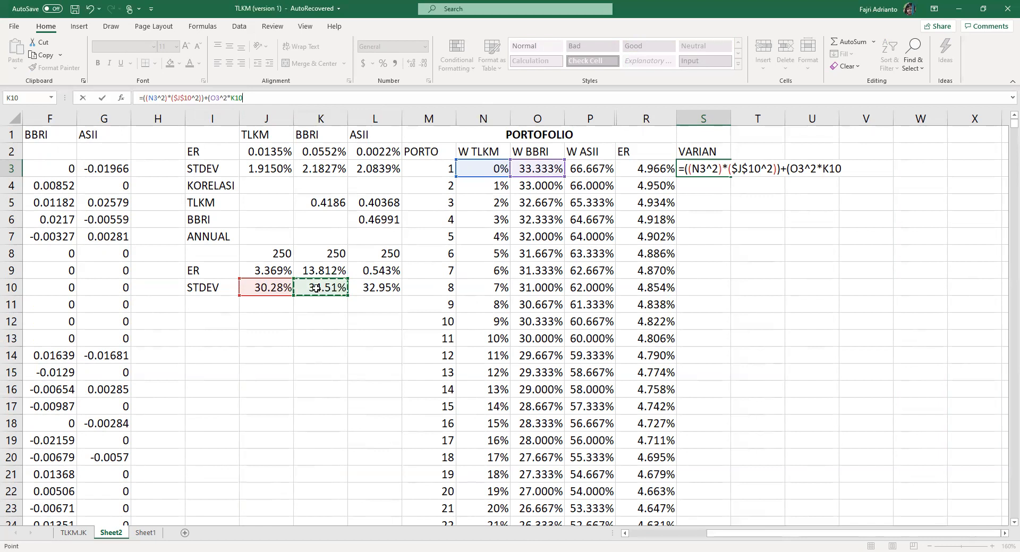
pyautogui.press('F4')
pyautogui.write('^2')
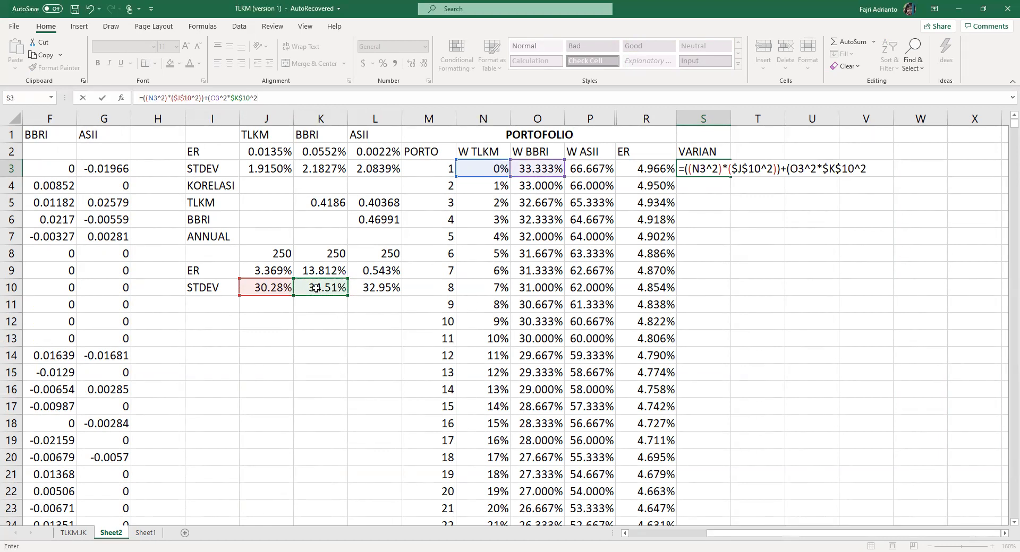
pyautogui.write(')+(')
# Add the ASII term (P3^2*L10^2) to the variance formula in S3 and open a further term with (2*
pyautogui.click(579, 170)
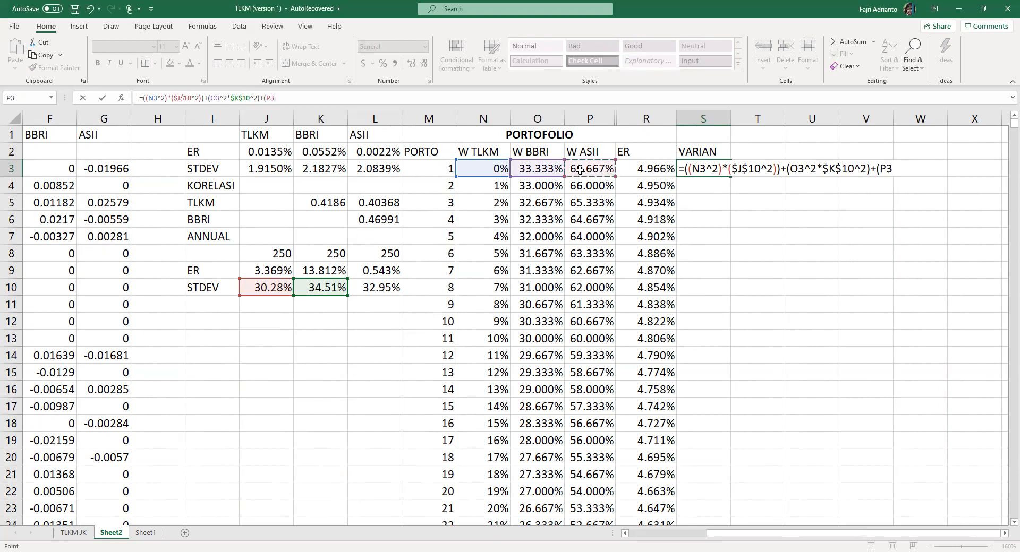
pyautogui.write('^2')
pyautogui.write('*')
pyautogui.click(382, 287)
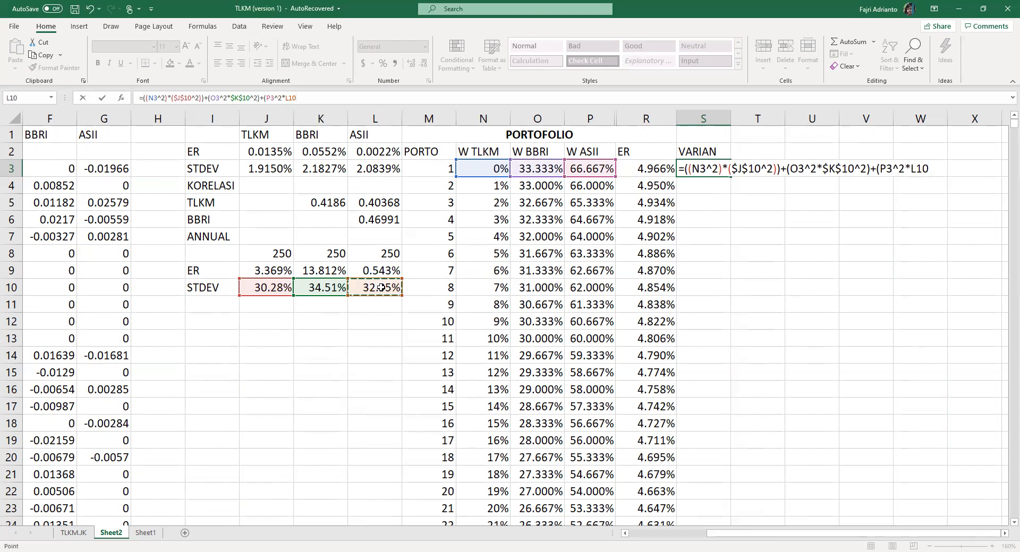
pyautogui.write('^2)+(2*')
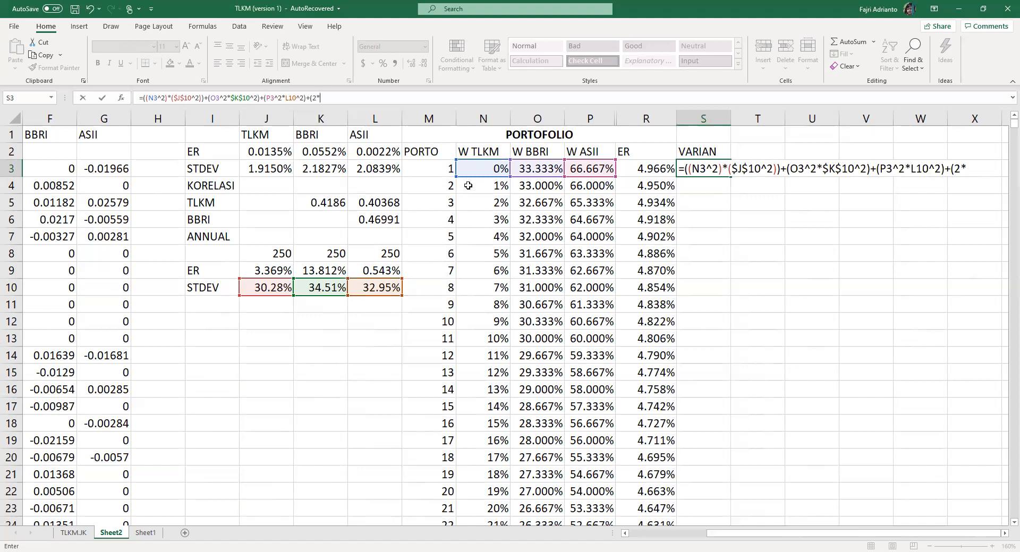
# Complete the TLKM–BBRI cross term in the S3 formula as (2*N3*O3*$K$5*$J$10*$K$10)
pyautogui.click(473, 167)
pyautogui.write('*')
pyautogui.click(524, 168)
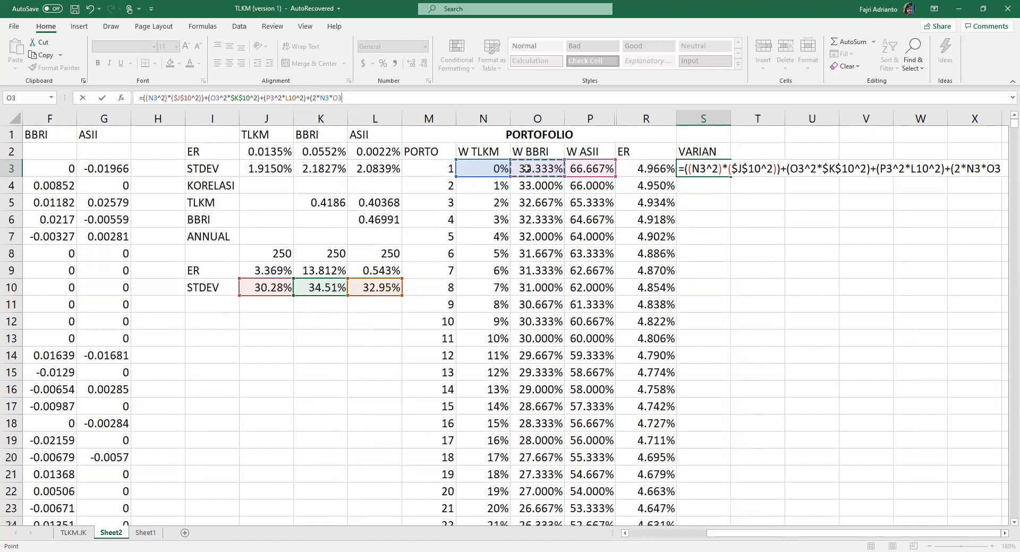
pyautogui.write('*')
pyautogui.click(334, 205)
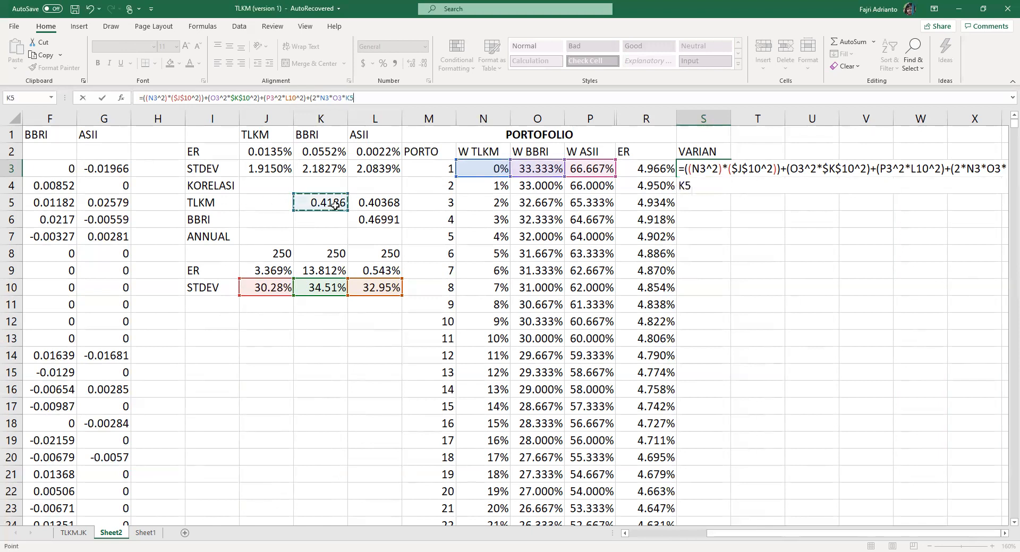
pyautogui.press('F4')
pyautogui.write('*')
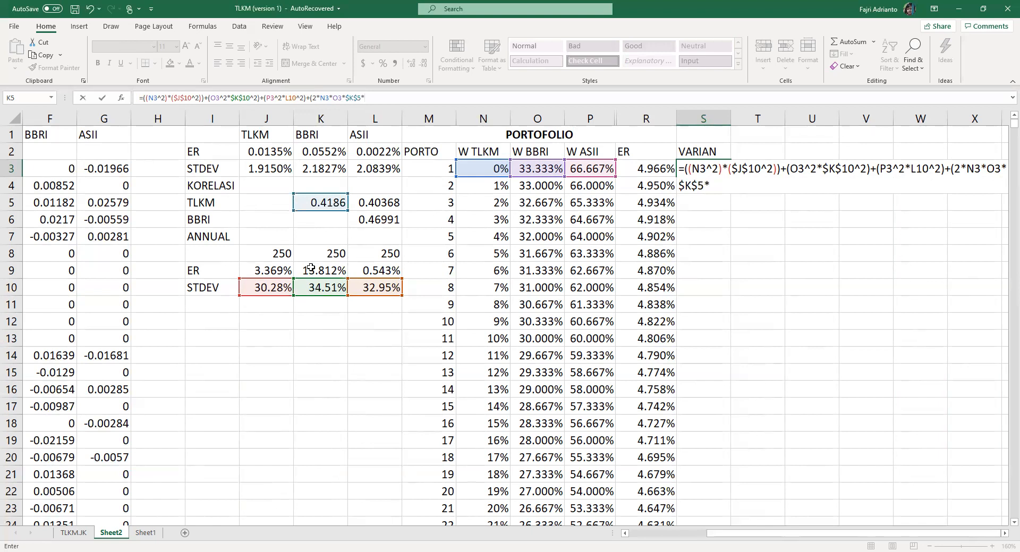
pyautogui.click(271, 290)
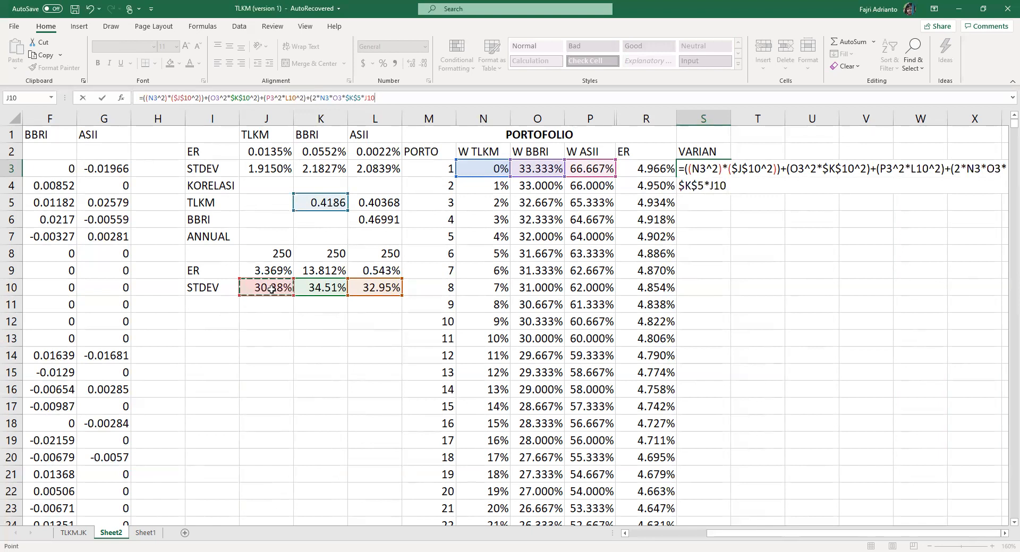
pyautogui.press('F4')
pyautogui.write('*')
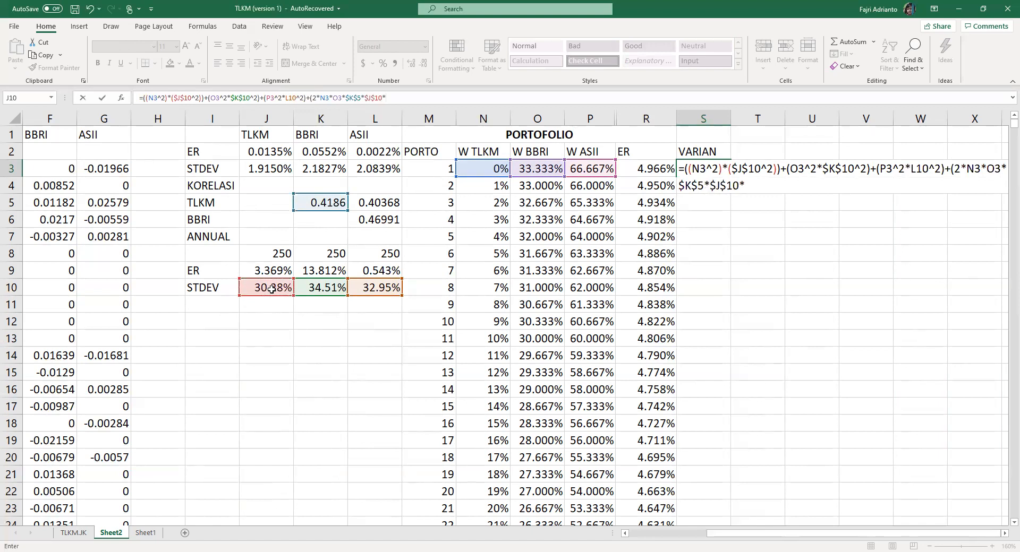
pyautogui.click(308, 285)
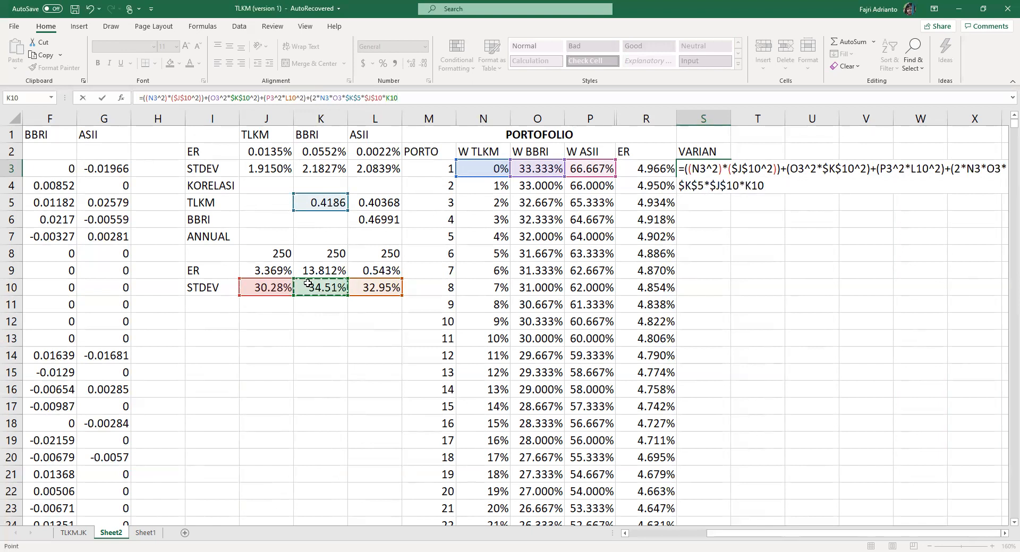
pyautogui.press('F4')
pyautogui.write(')')
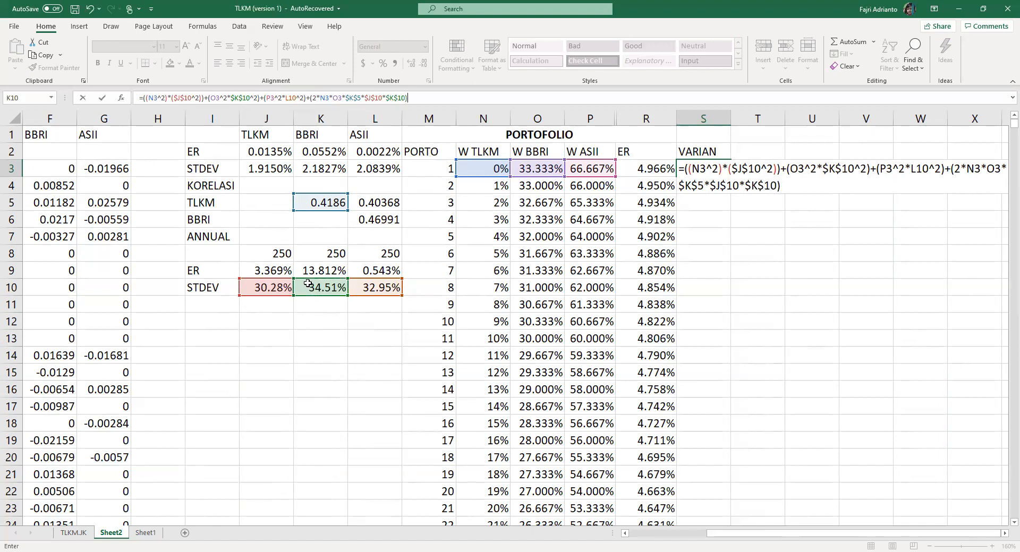
# Add the TLKM–ASII cross term (2*N3*P3*$L$5*$J$10*$L$10) to the S3 formula, followed by a plus sign
pyautogui.write('+(')
pyautogui.write('2*')
pyautogui.click(483, 168)
pyautogui.write('*')
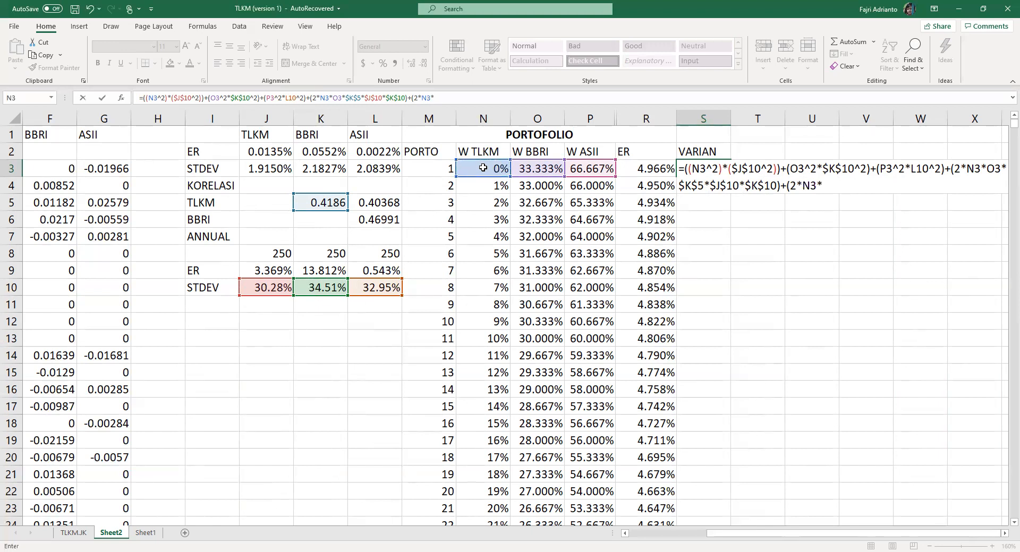
pyautogui.click(592, 170)
pyautogui.write('*')
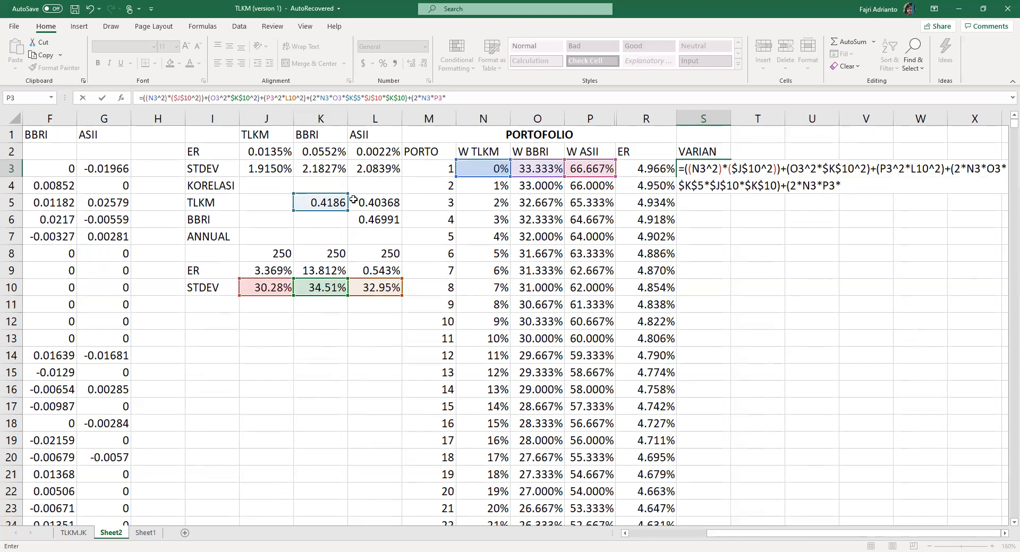
pyautogui.click(391, 203)
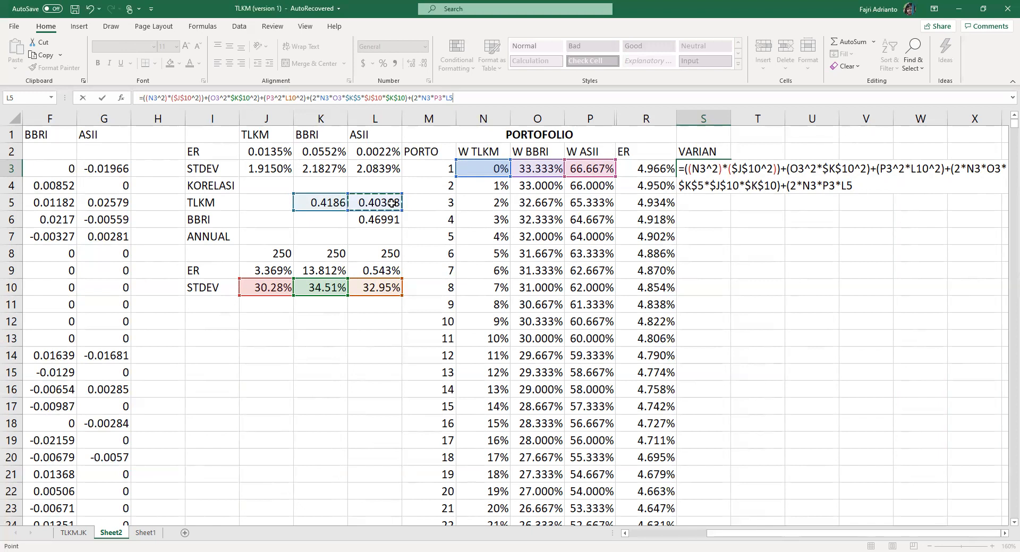
pyautogui.press('F4')
pyautogui.write('*')
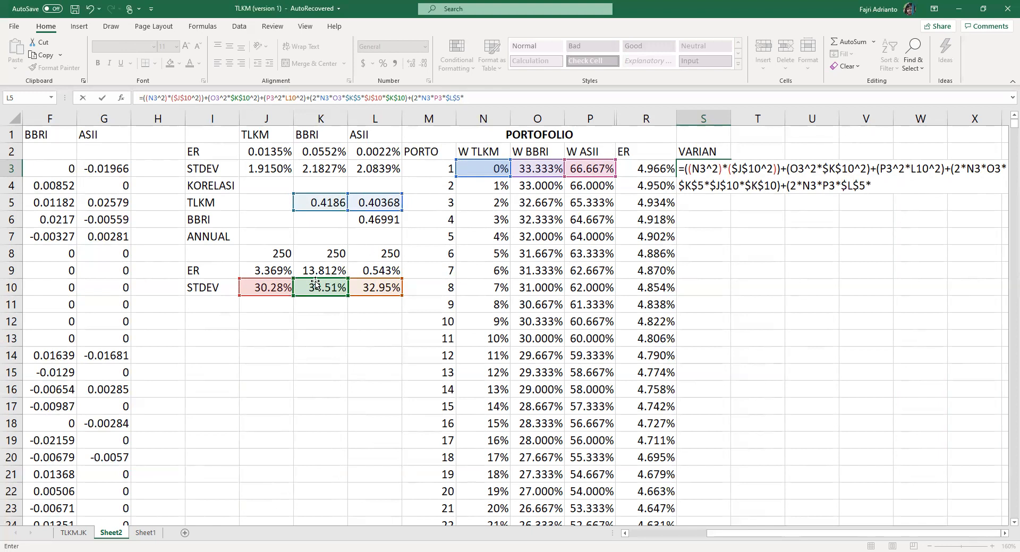
pyautogui.click(258, 287)
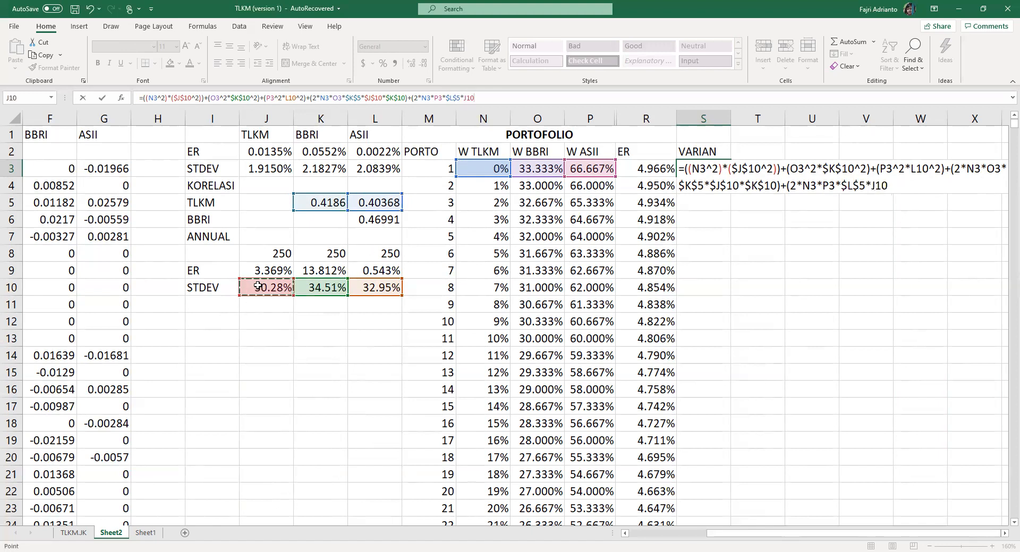
pyautogui.press('F4')
pyautogui.write('*')
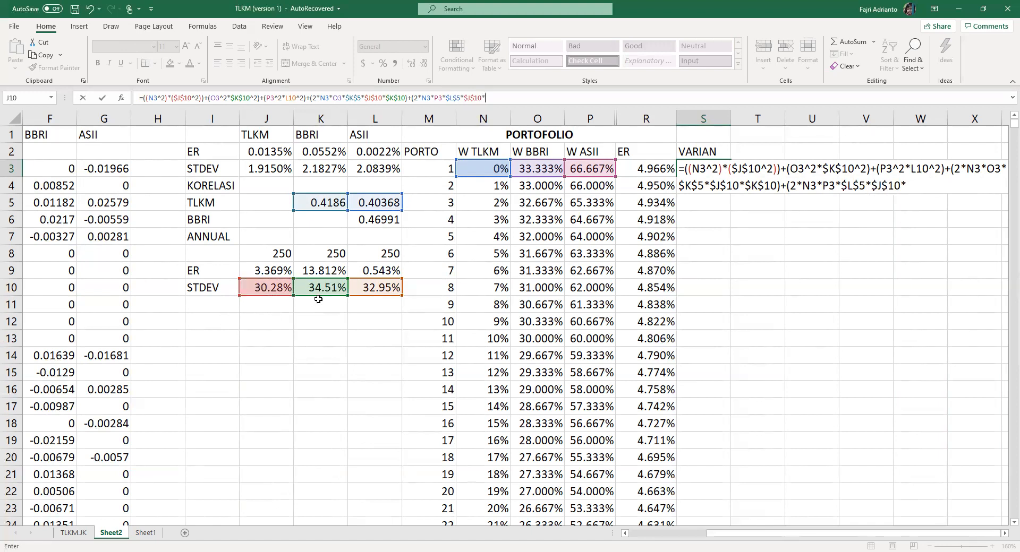
pyautogui.click(370, 290)
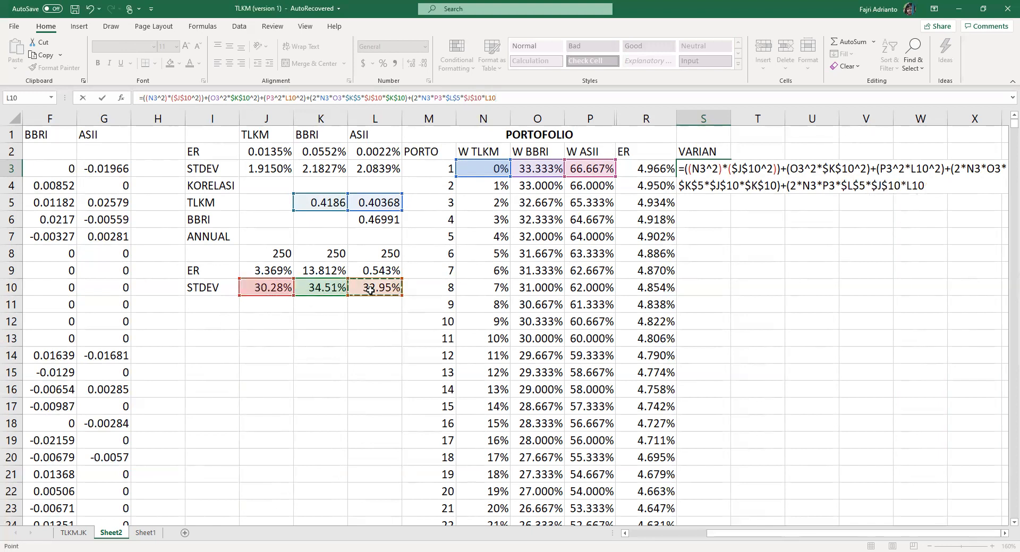
pyautogui.press('F4')
pyautogui.write(')+9')
pyautogui.press('BackSpace')
# Start the BBRI–ASII cross term in the S3 variance formula with (2*O3*P3*$L$6
pyautogui.write('(')
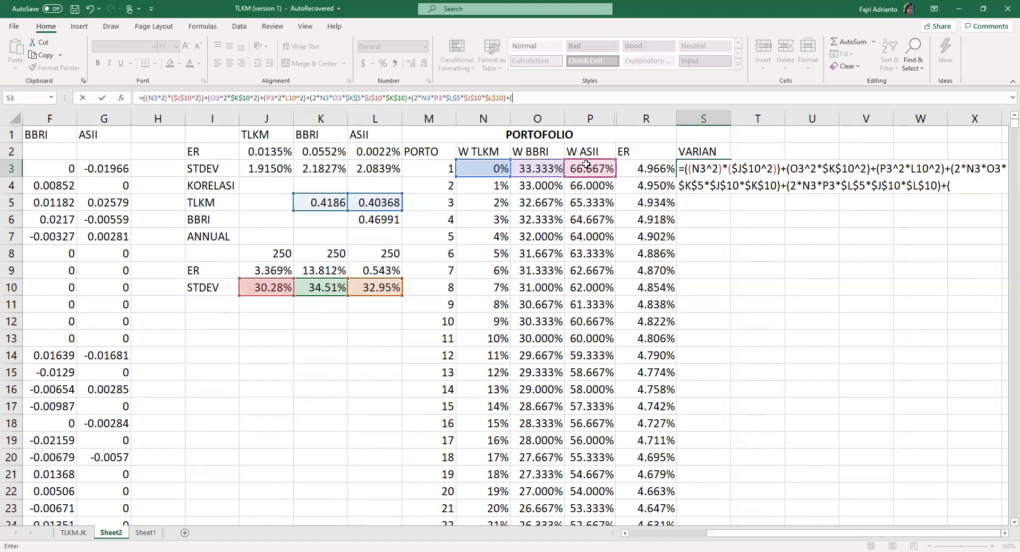
pyautogui.write('2*')
pyautogui.click(539, 171)
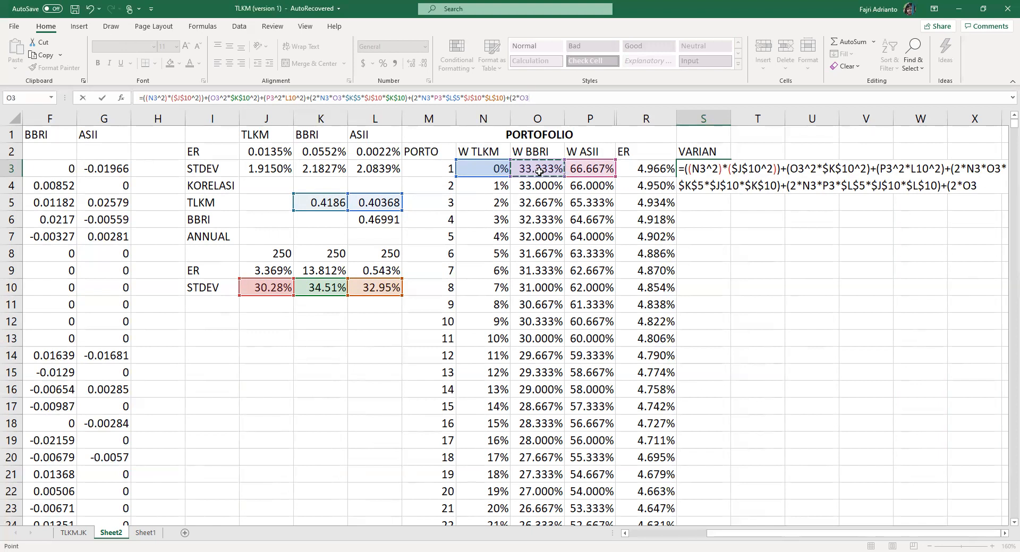
pyautogui.write('*')
pyautogui.click(589, 169)
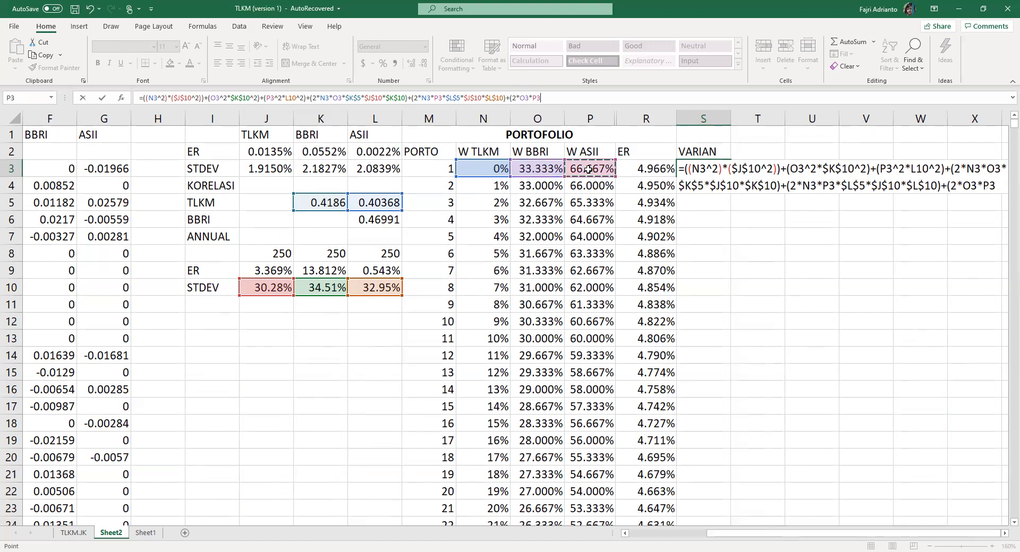
pyautogui.write('*')
pyautogui.click(358, 219)
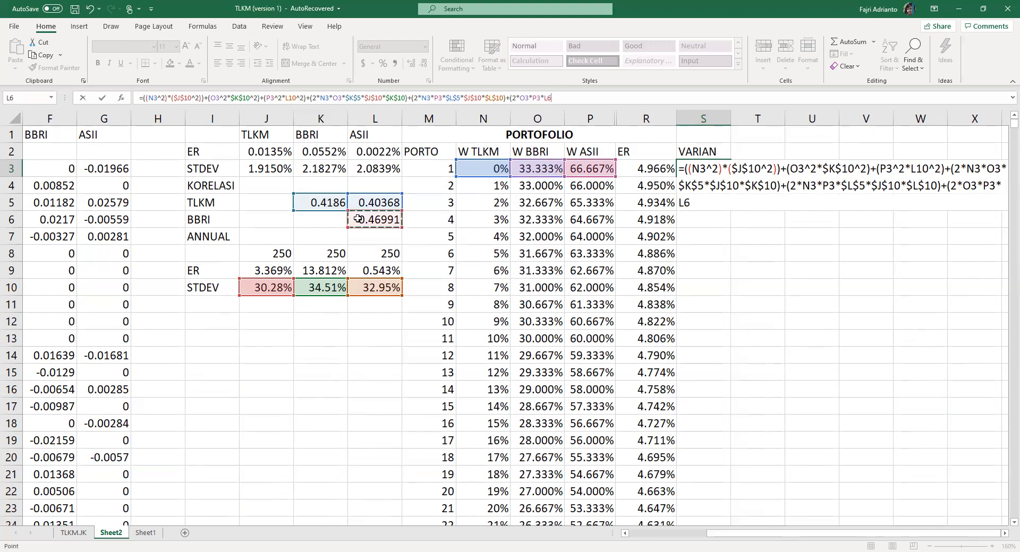
pyautogui.press('F4')
# Finish the BBRI–ASII cross term in S3 with *$K$10*$L$10) and enter the variance formula
pyautogui.write('*')
pyautogui.click(313, 285)
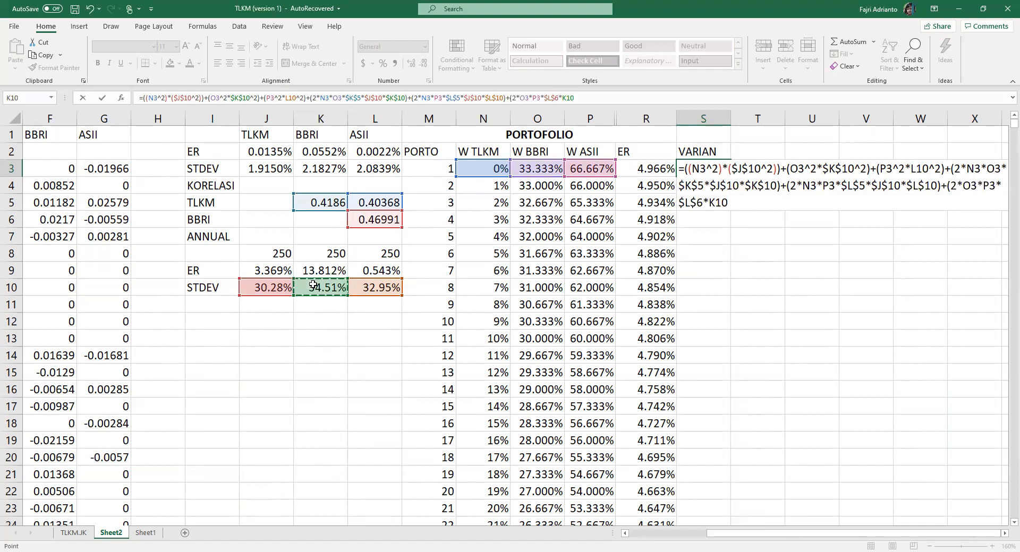
pyautogui.press('F4')
pyautogui.write('*')
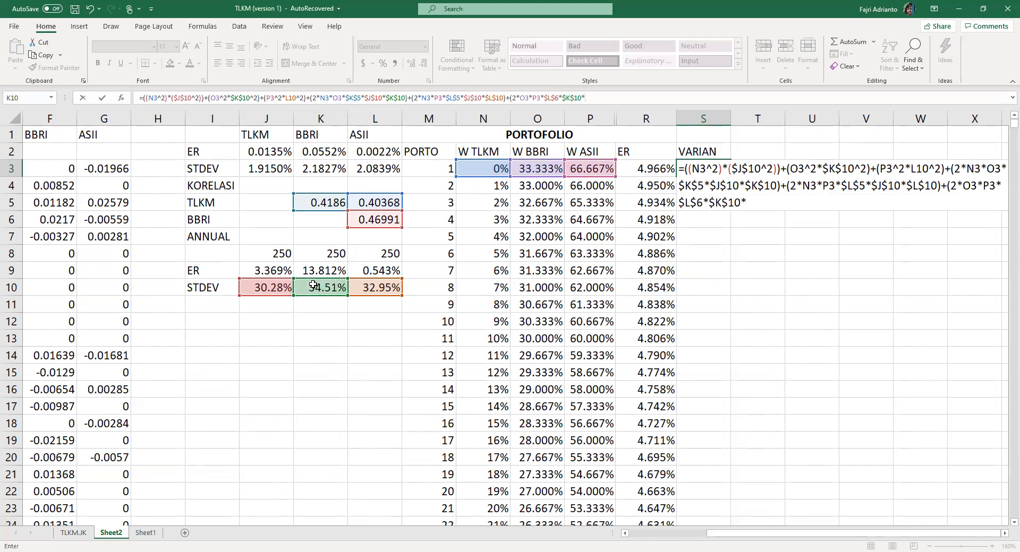
pyautogui.click(373, 289)
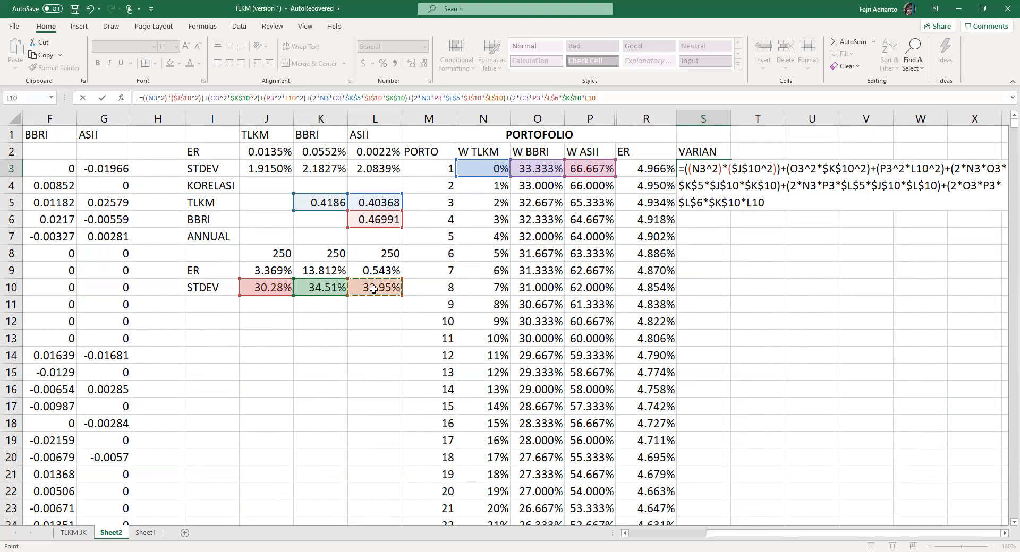
pyautogui.press('F4')
pyautogui.write(')')
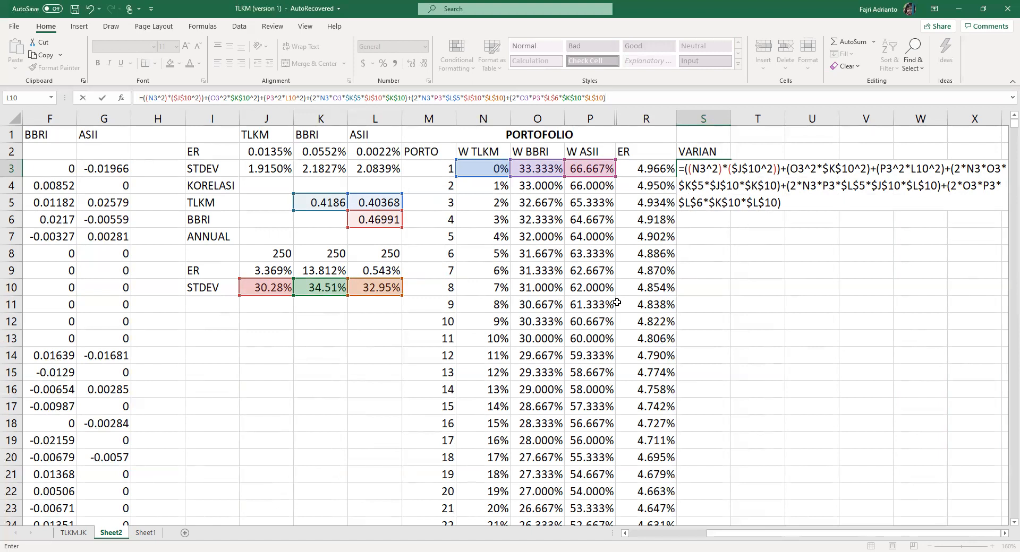
pyautogui.press('Return')
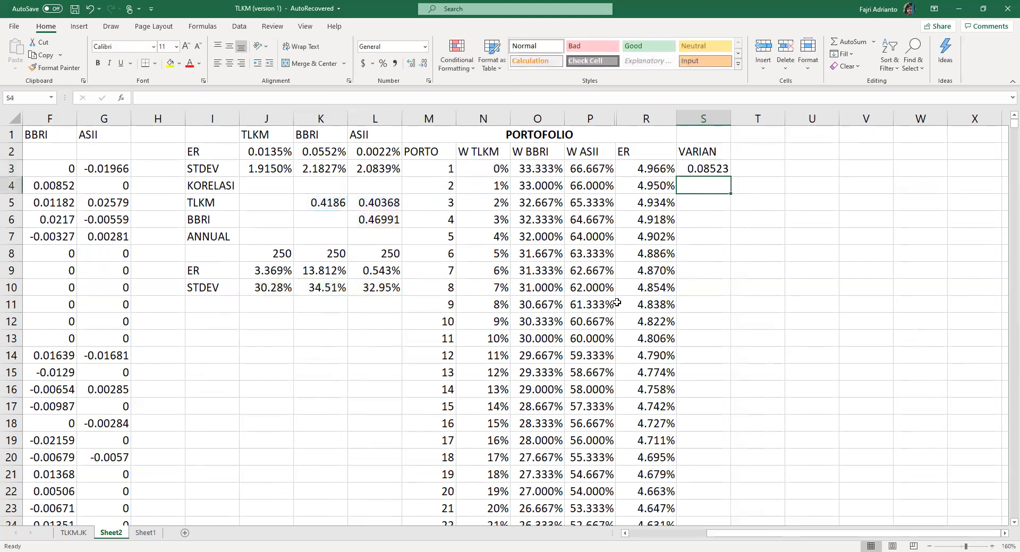
# Add the column heading STDEV in T2, beside VARIAN
pyautogui.click(438, 167)
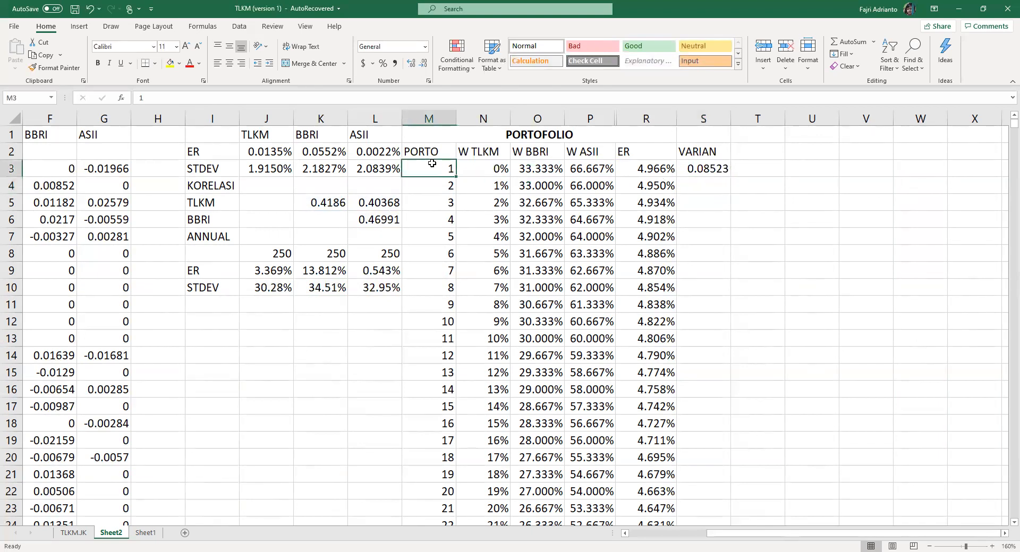
pyautogui.click(753, 154)
pyautogui.write('STDF')
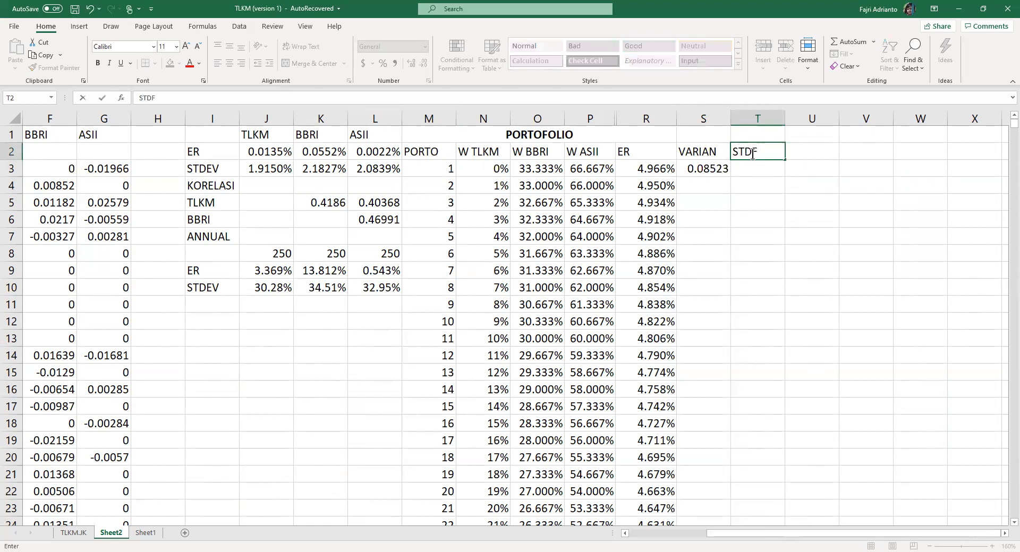
pyautogui.press('BackSpace')
pyautogui.write('EV')
pyautogui.press('Return')
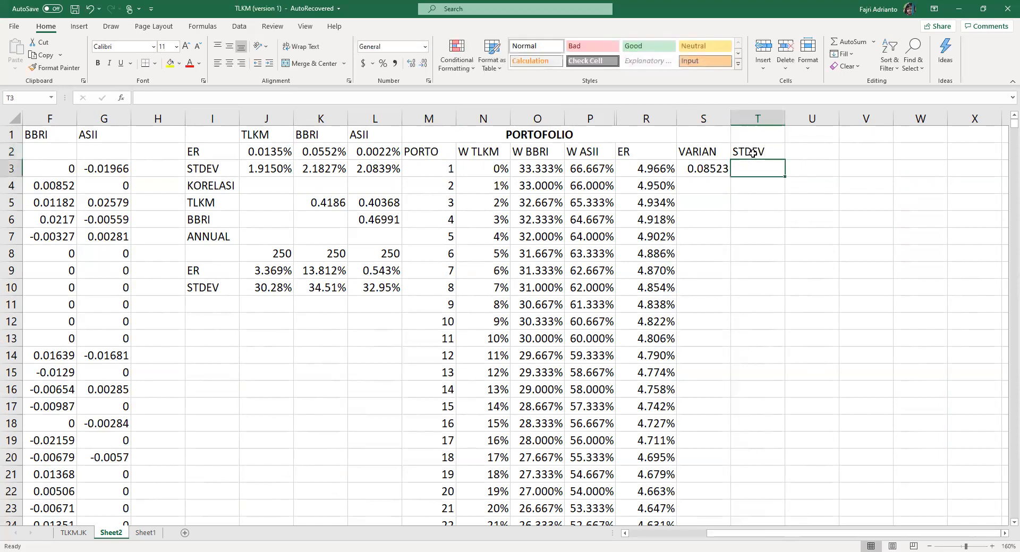
# Calculate the first portfolio's standard deviation in T3 with =SQRT(S3)
pyautogui.write('=')
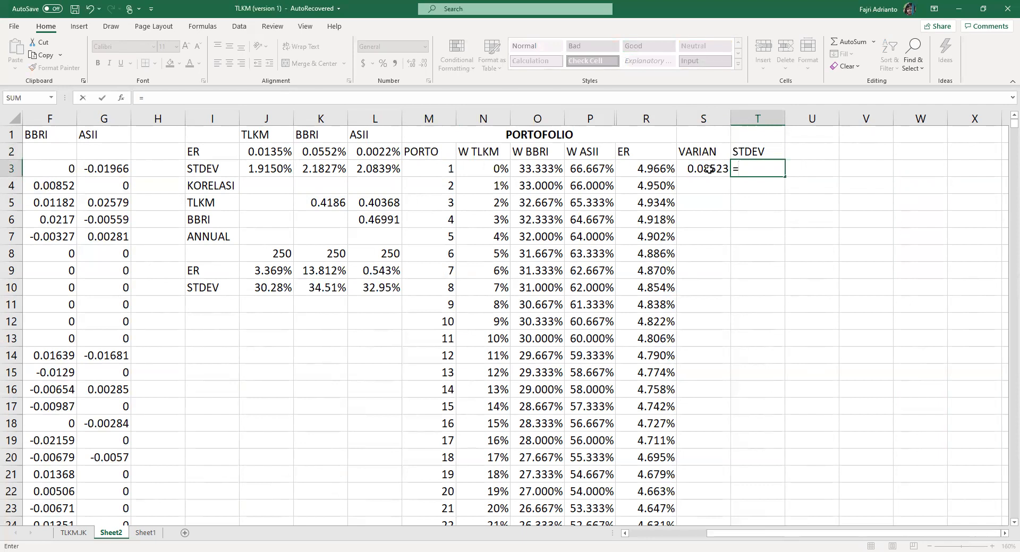
pyautogui.write('SQRT')
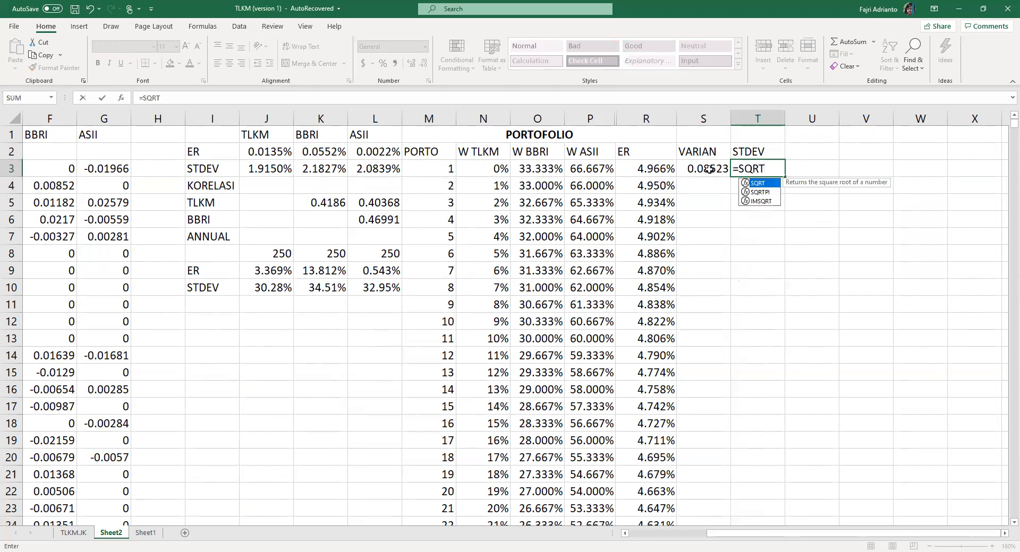
pyautogui.write('(')
pyautogui.click(710, 169)
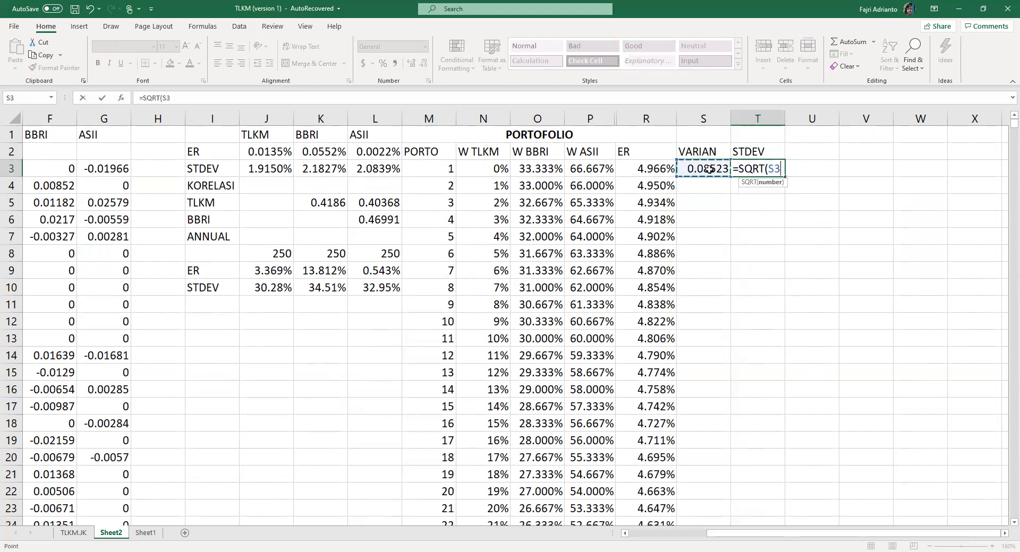
pyautogui.press('Return')
# Fill the S3 variance and T3 standard deviation formulas down through all 101 portfolios, to row 103
pyautogui.moveTo(710, 168); pyautogui.dragTo(779, 172)
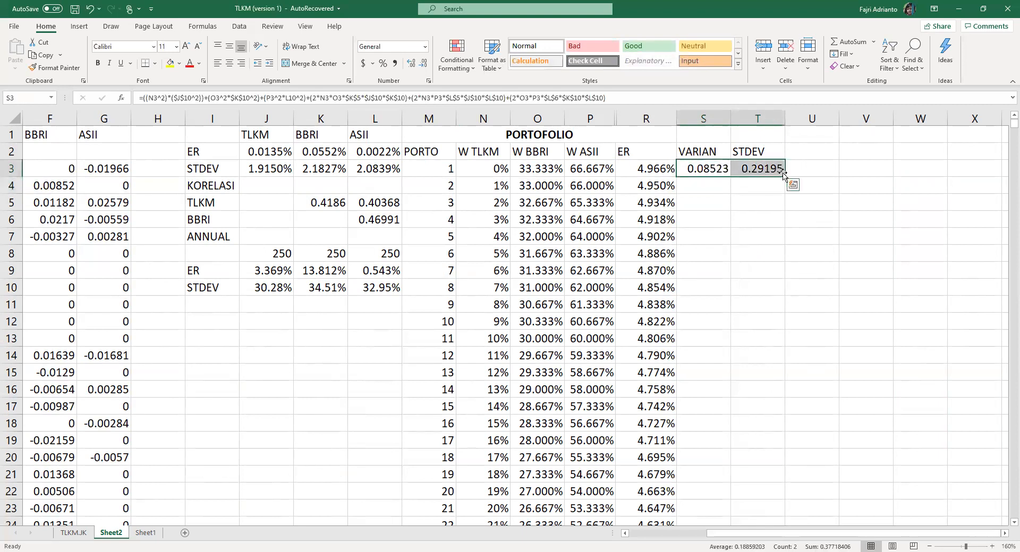
pyautogui.doubleClick(784, 178)
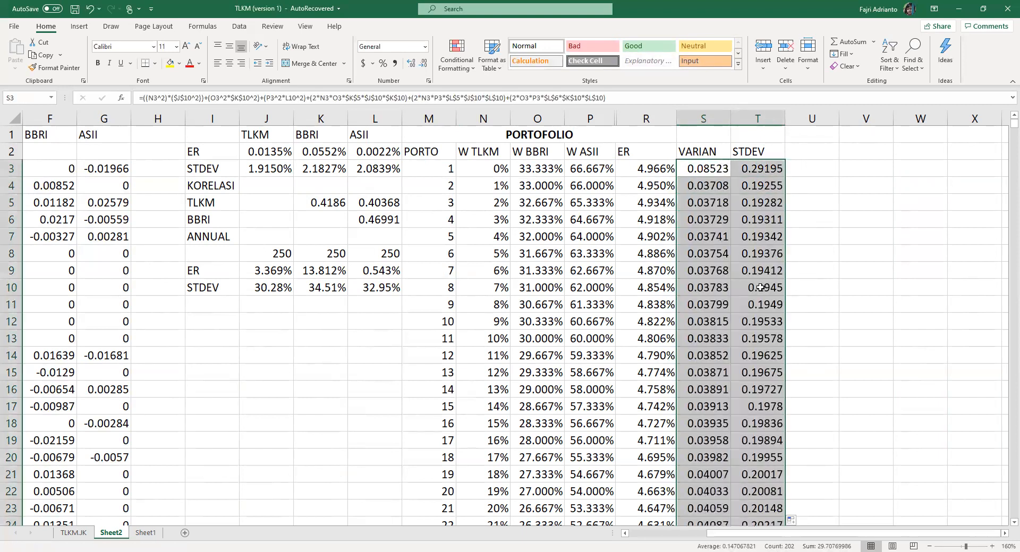
pyautogui.scroll(-9, 760, 287)
pyautogui.scroll(-20, 761, 287)
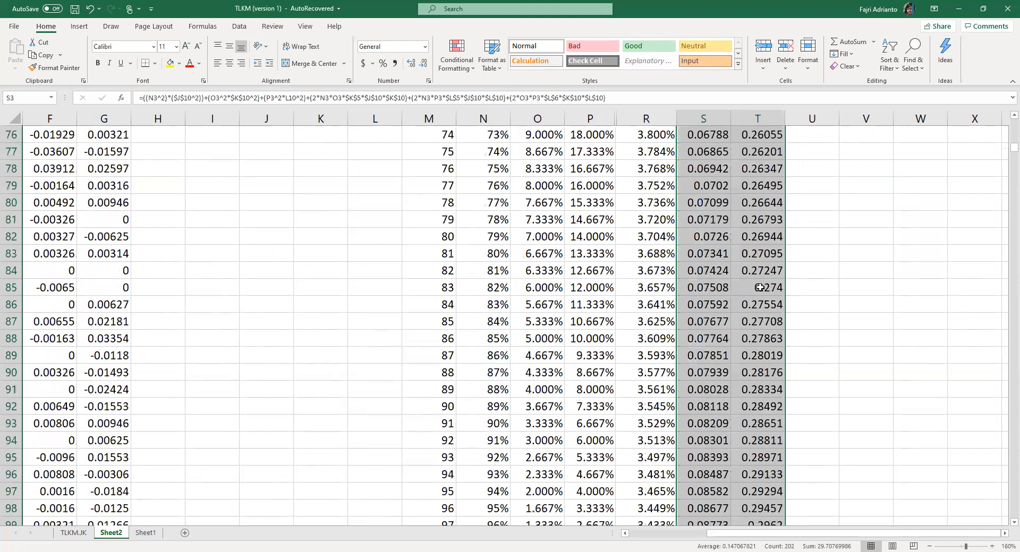
pyautogui.scroll(4, 757, 272)
pyautogui.scroll(20, 756, 239)
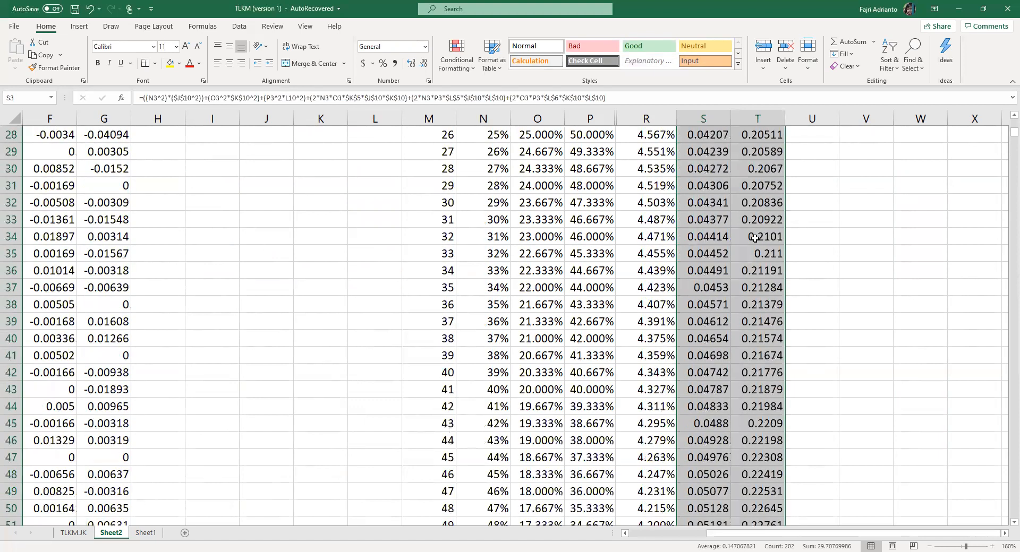
# Highlight the STDEV column T and the portfolio ER column R with yellow fill
pyautogui.click(760, 119)
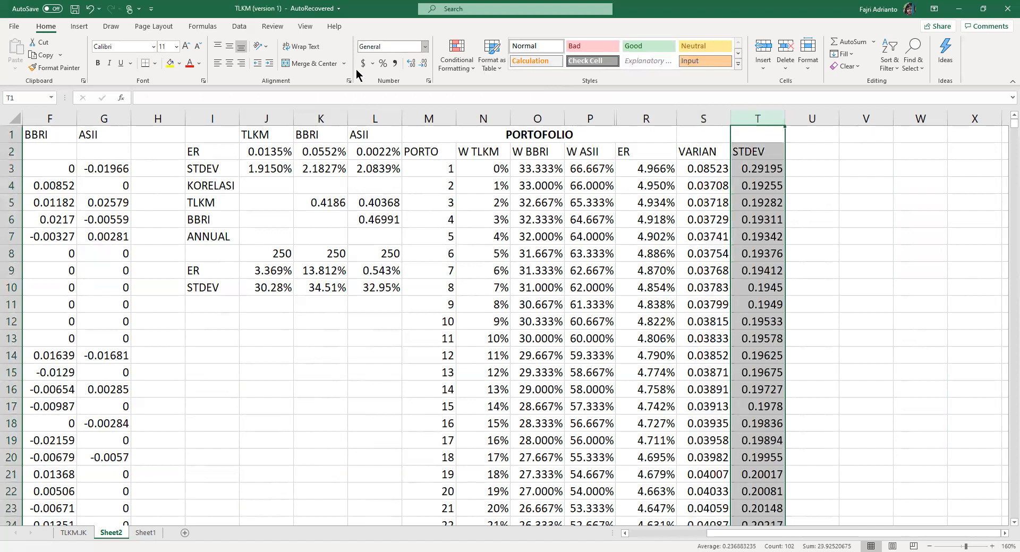
pyautogui.click(172, 63)
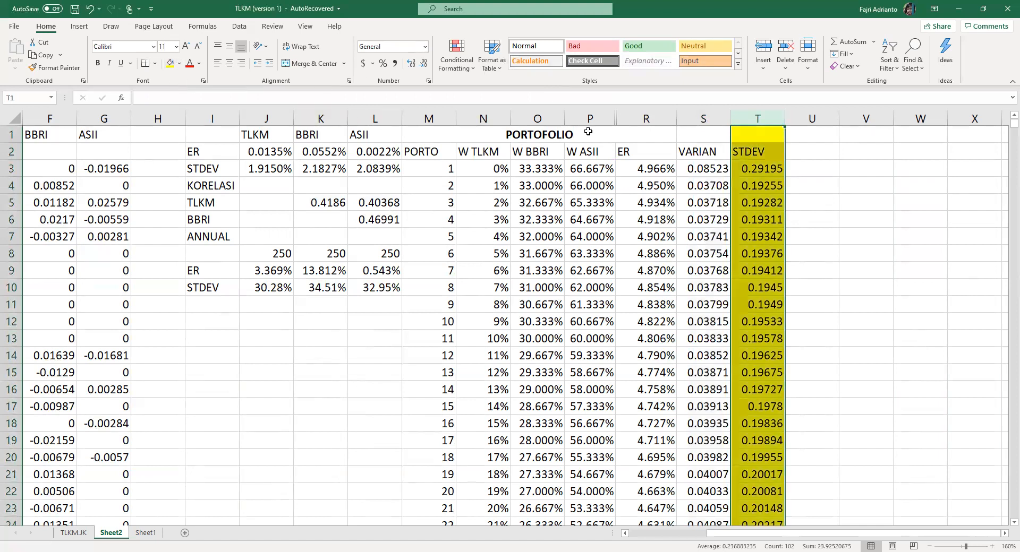
pyautogui.click(647, 119)
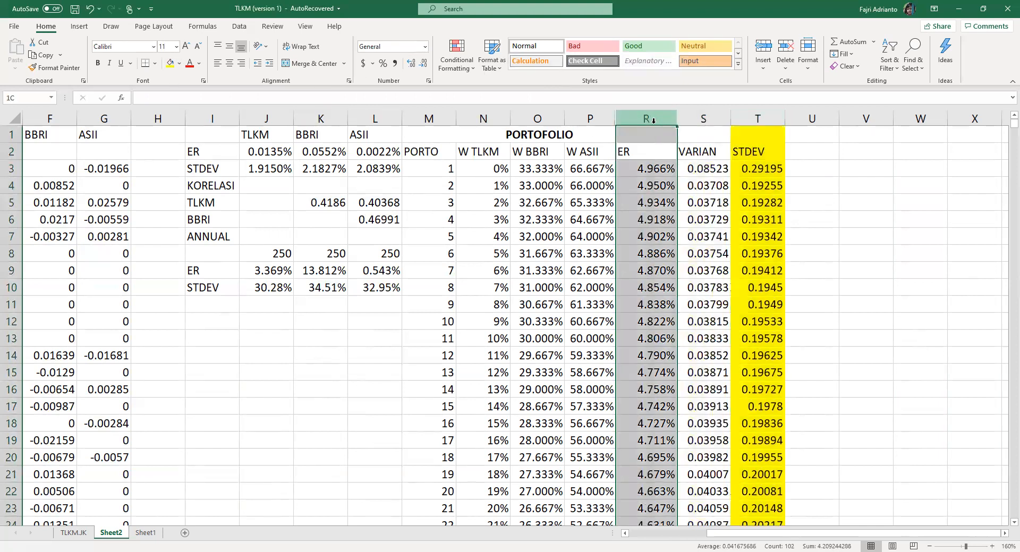
pyautogui.click(171, 65)
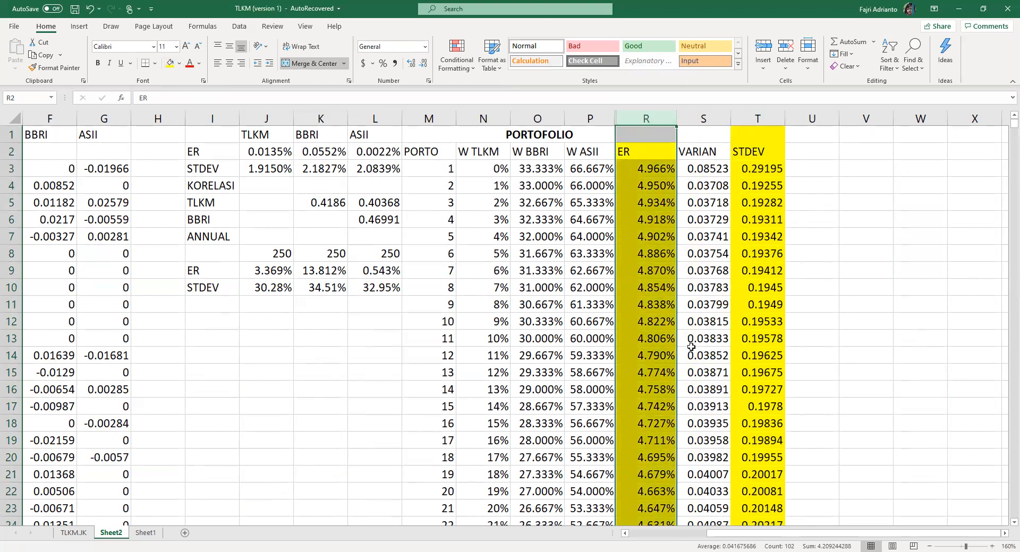
# Insert a Scatter with Smooth Lines chart from the portfolio ER column R
pyautogui.scroll(-6, 690, 347)
pyautogui.scroll(-20, 690, 347)
pyautogui.scroll(4, 690, 347)
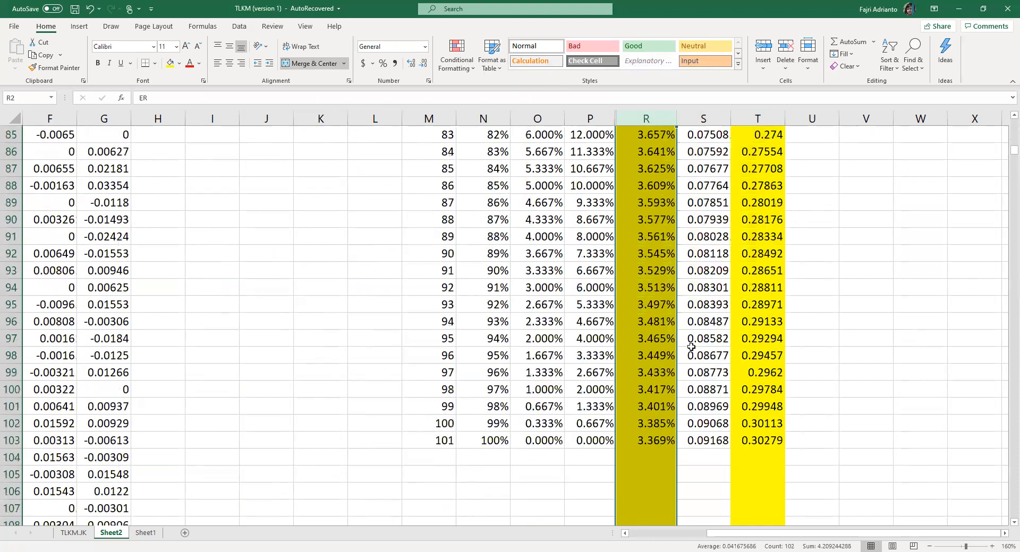
pyautogui.scroll(20, 690, 347)
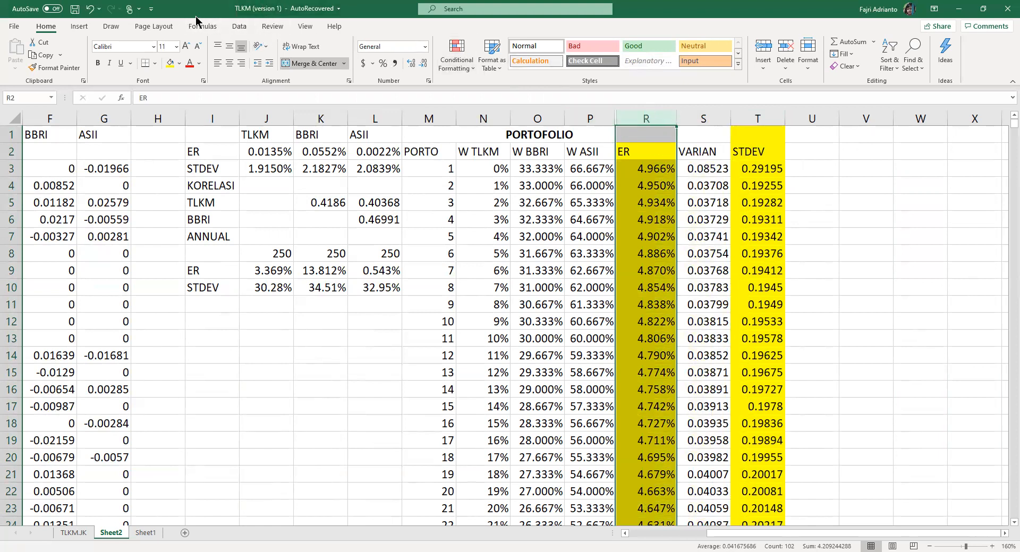
pyautogui.click(79, 27)
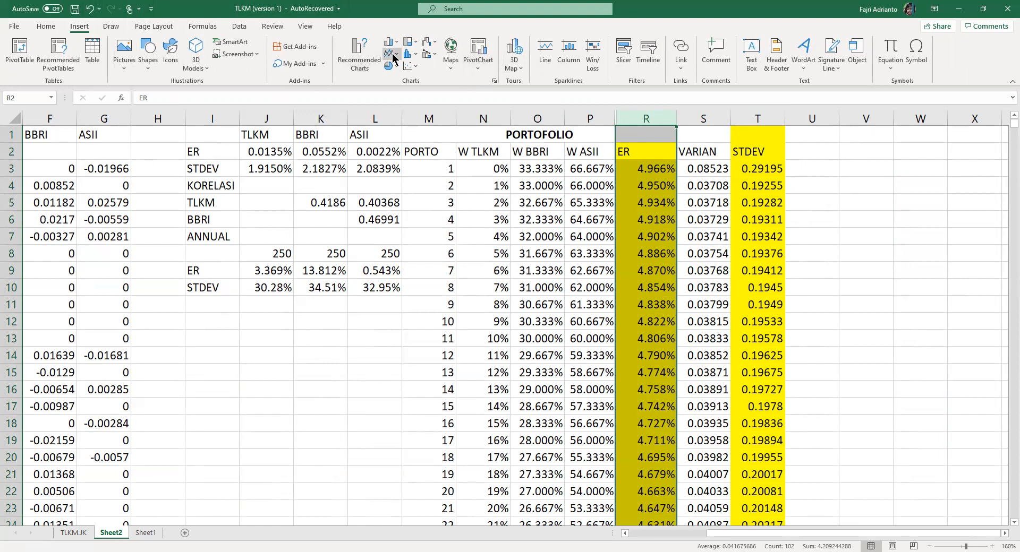
pyautogui.click(416, 65)
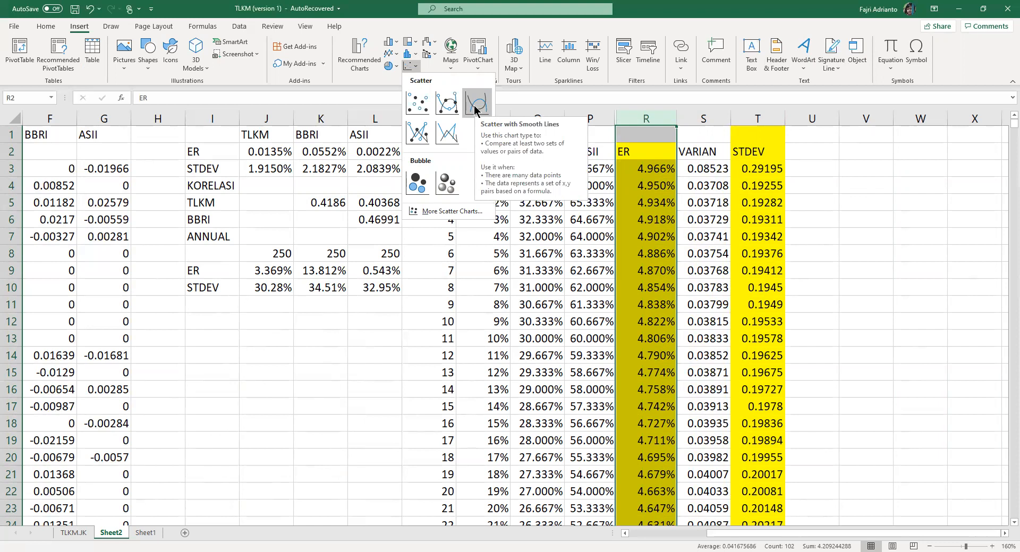
pyautogui.click(395, 54)
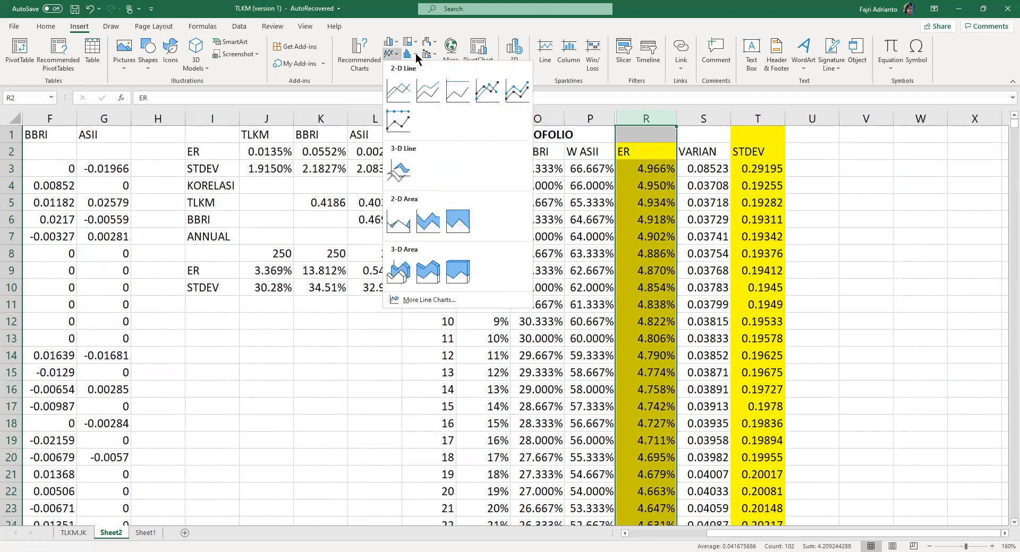
pyautogui.click(415, 54)
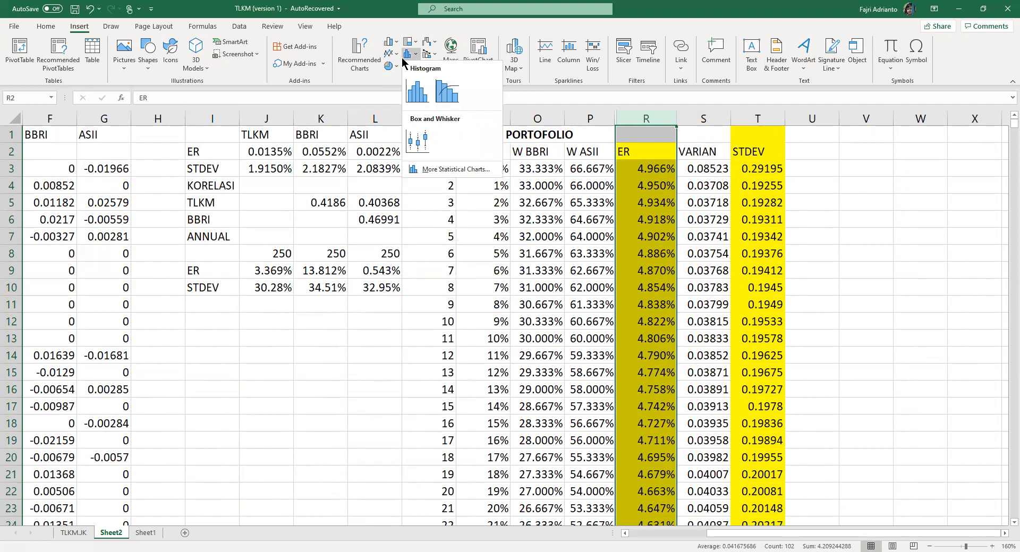
pyautogui.click(393, 54)
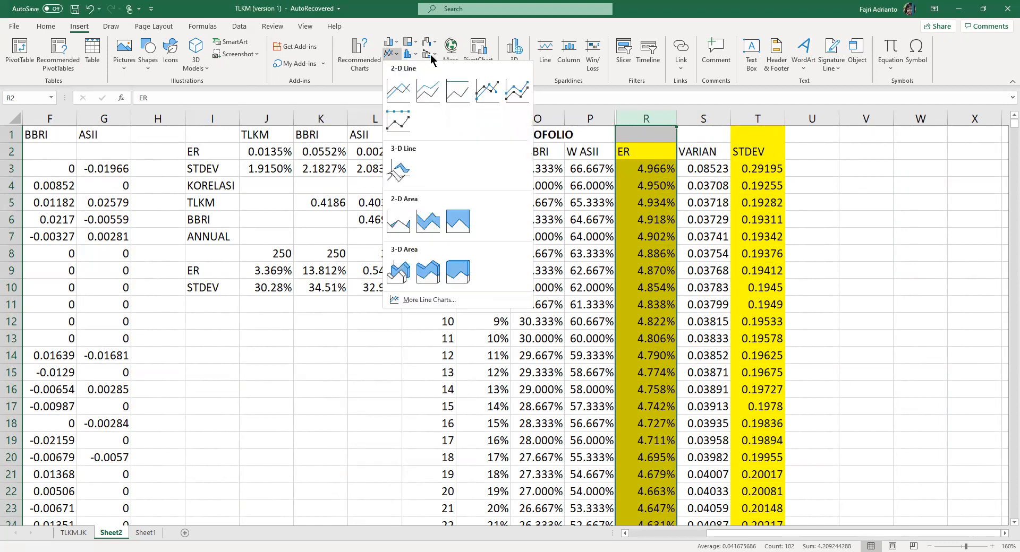
pyautogui.click(411, 65)
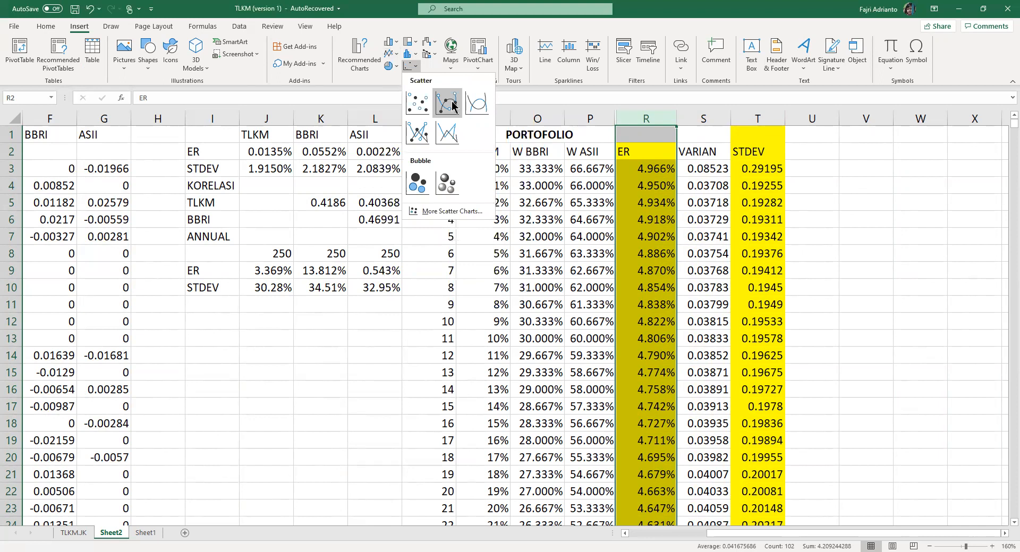
pyautogui.click(474, 106)
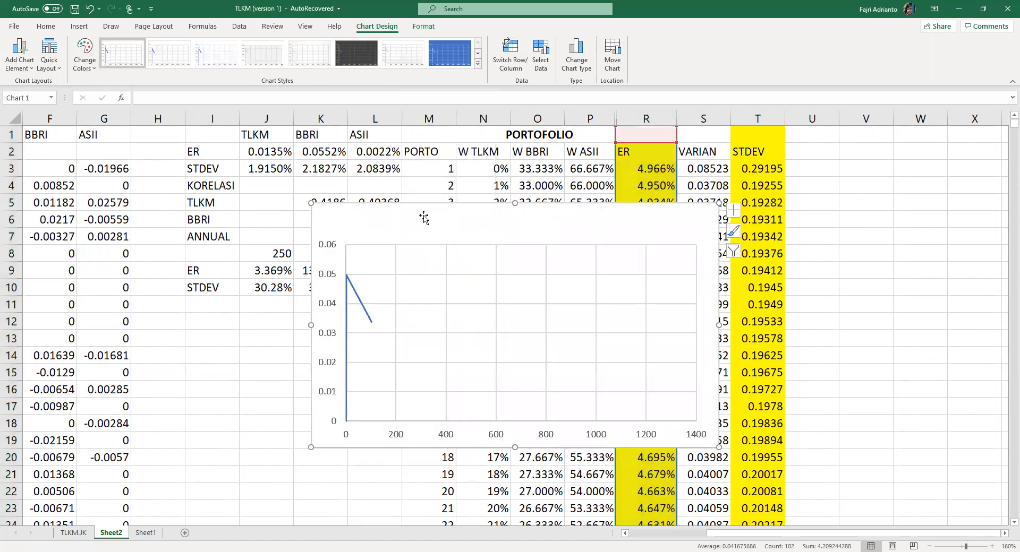
# Open the chart's source data for editing and name its blank series PORTOFOLIO
pyautogui.click(488, 216)
pyautogui.rightClick(490, 217)
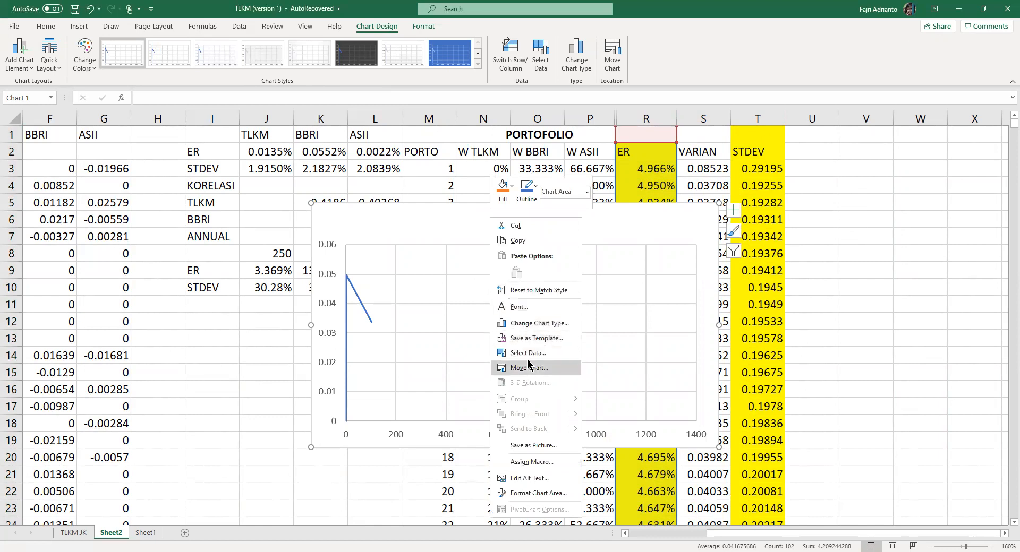
pyautogui.click(519, 352)
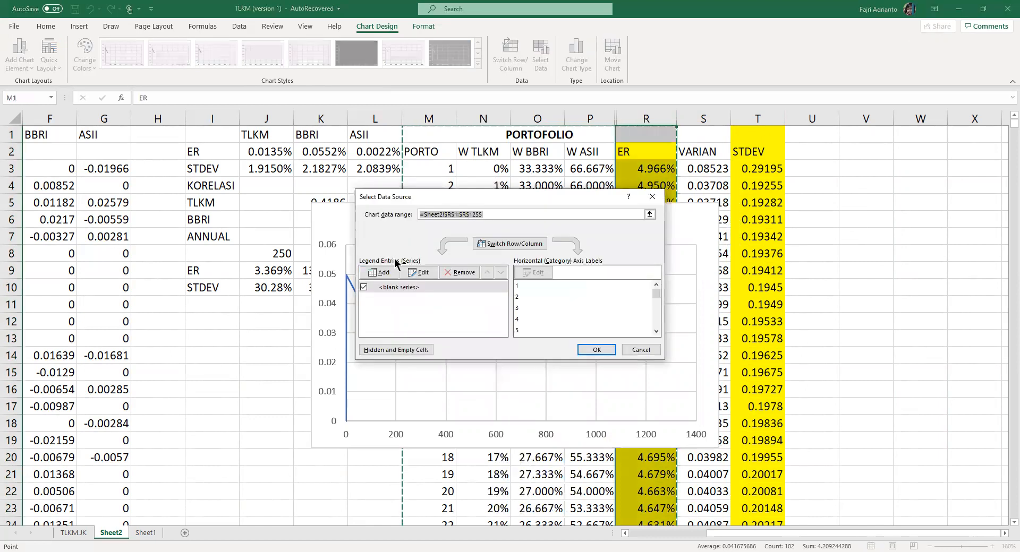
pyautogui.click(416, 285)
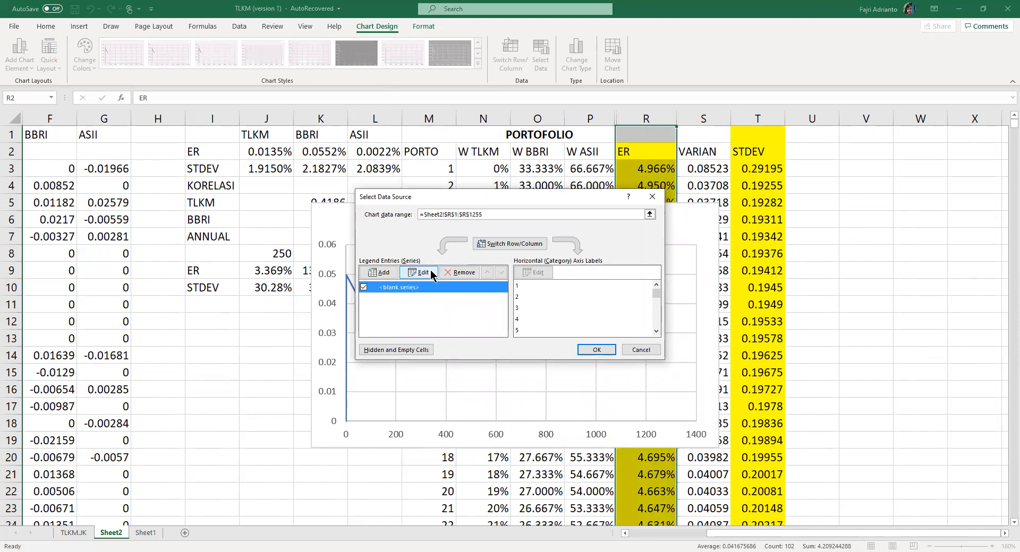
pyautogui.click(430, 273)
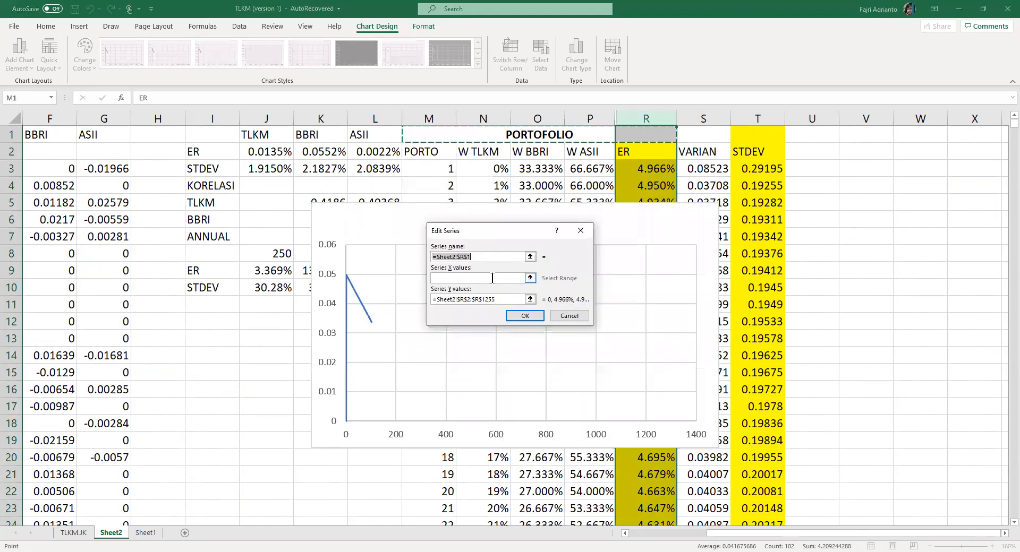
pyautogui.write('e')
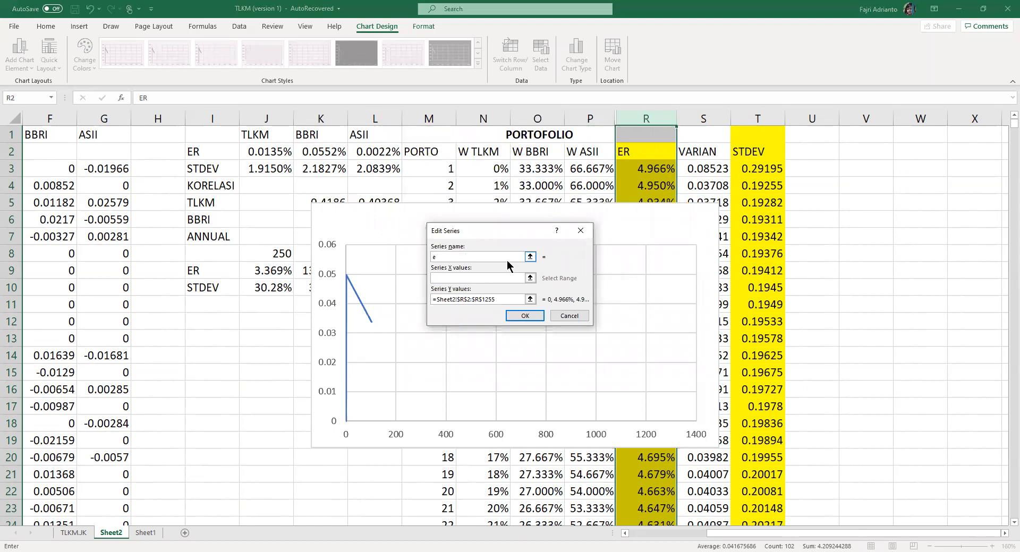
pyautogui.write('porto')
pyautogui.press('BackSpace')
pyautogui.press('BackSpace')
pyautogui.press('BackSpace')
pyautogui.press('BackSpace')
pyautogui.press('BackSpace')
pyautogui.write('PORTOFOLIO')
# Set the PORTOFOLIO series' X values to the standard deviations in T3:T103
pyautogui.click(530, 278)
pyautogui.click(757, 168)
pyautogui.hotkey('ctrl', 'shift', 'Down')
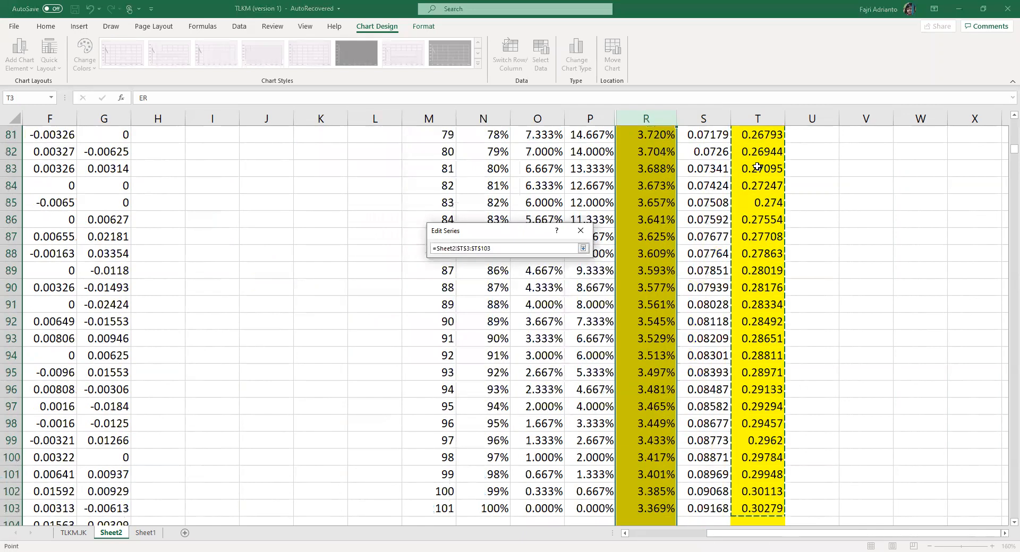
pyautogui.press('Return')
# Set the PORTOFOLIO series' Y values to the expected returns in R3:R103 and apply the chart data changes
pyautogui.click(530, 299)
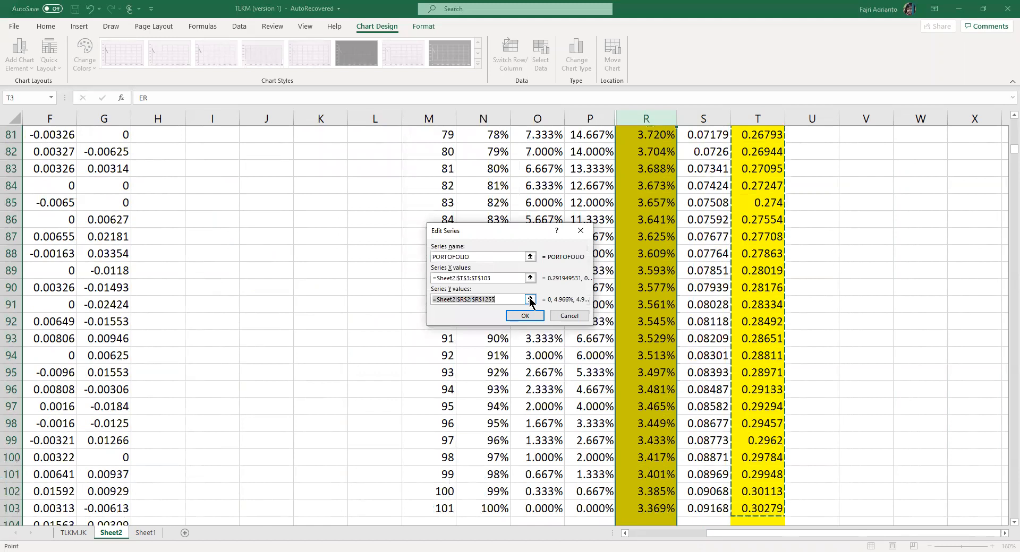
pyautogui.click(530, 300)
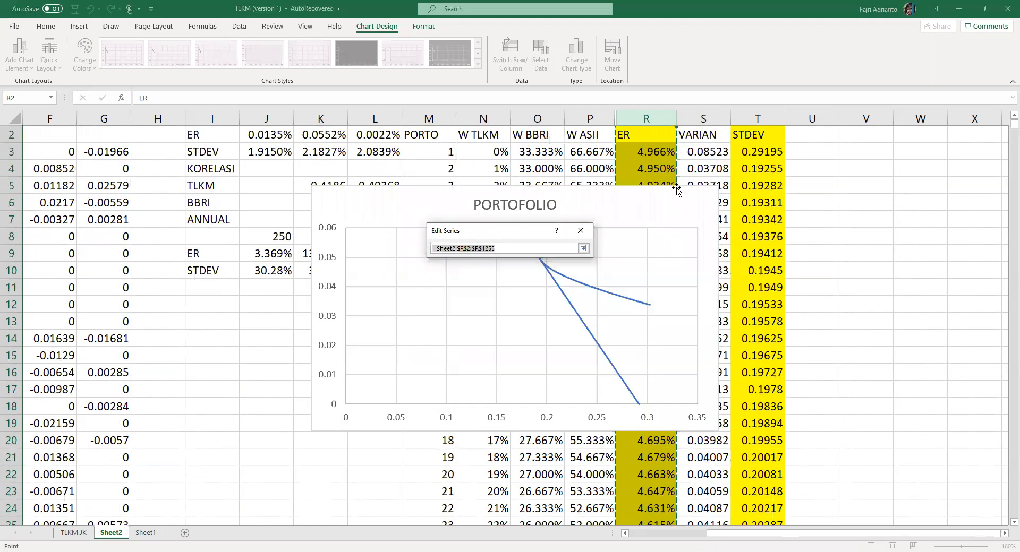
pyautogui.click(656, 154)
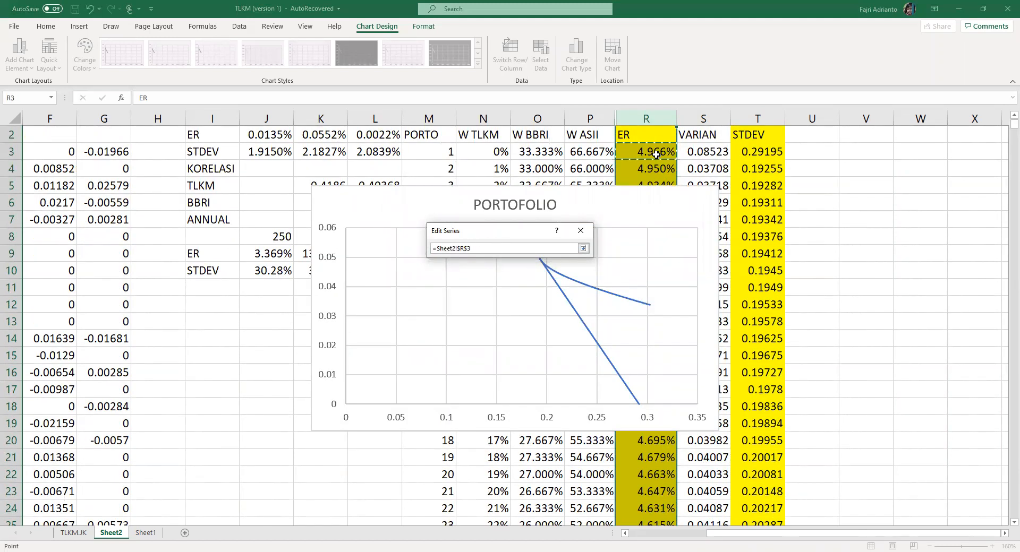
pyautogui.hotkey('ctrl', 'shift', 'Down')
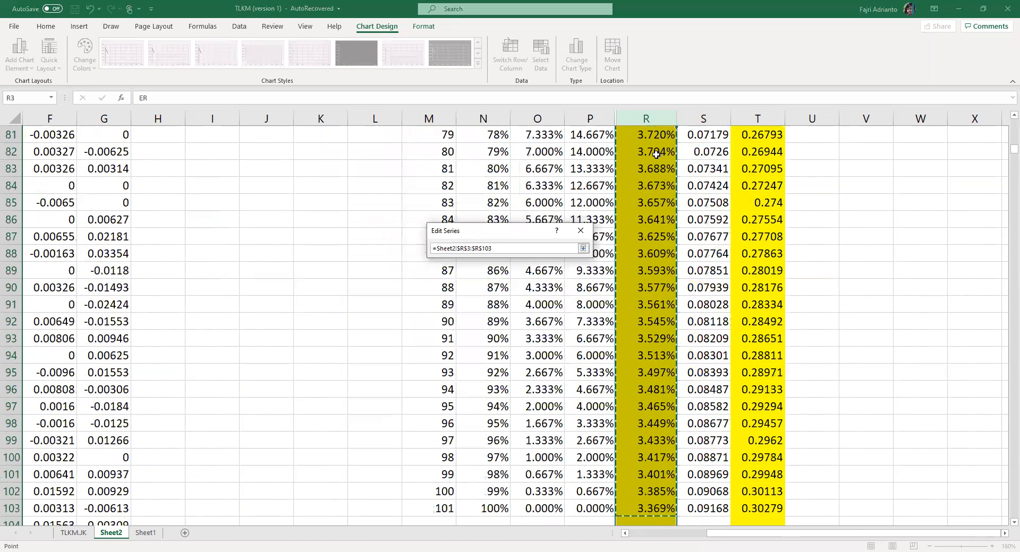
pyautogui.press('Return')
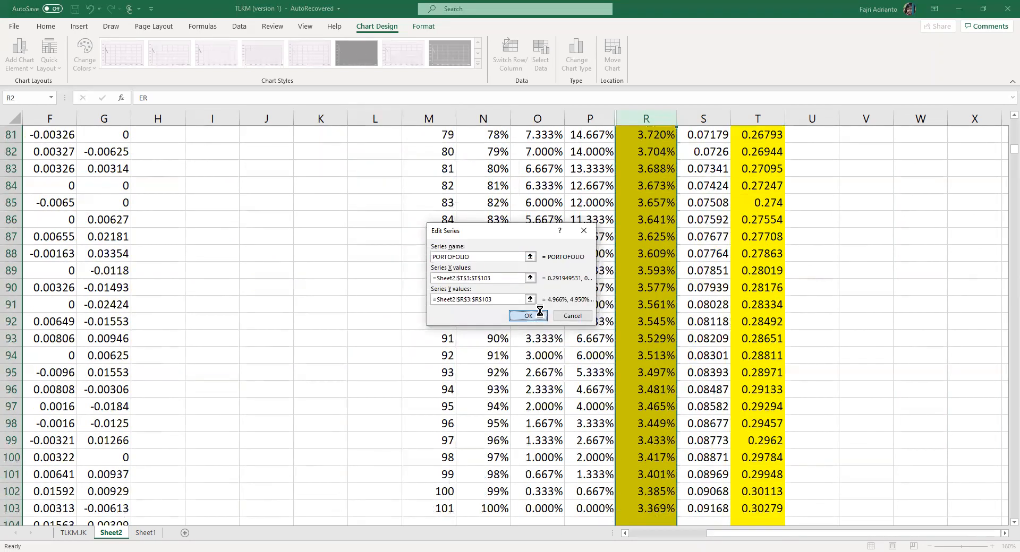
pyautogui.click(527, 316)
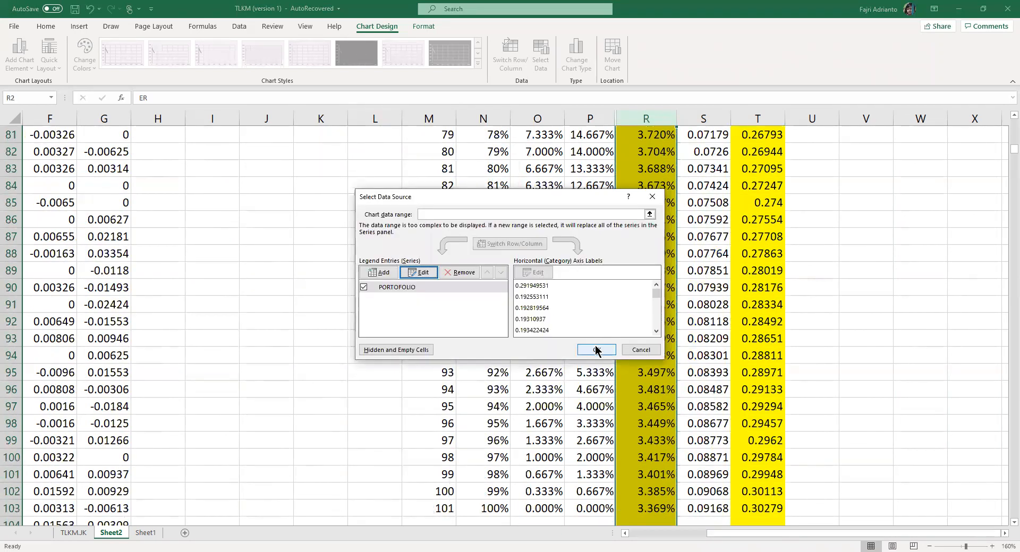
pyautogui.click(595, 348)
# Move the PORTOFOLIO chart off the data into the empty area beyond the STDEV column, starting in column V
pyautogui.scroll(20, 594, 342)
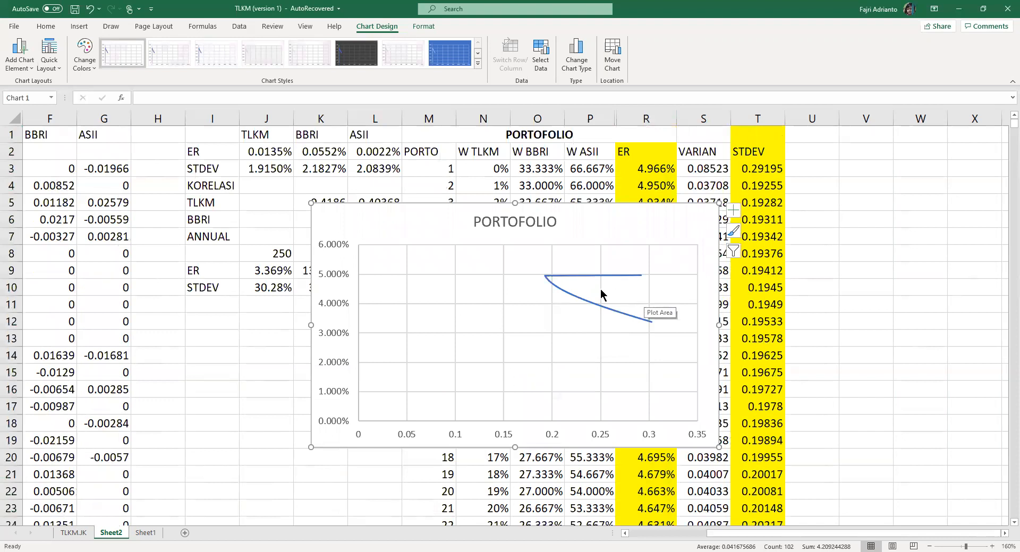
pyautogui.moveTo(588, 277)
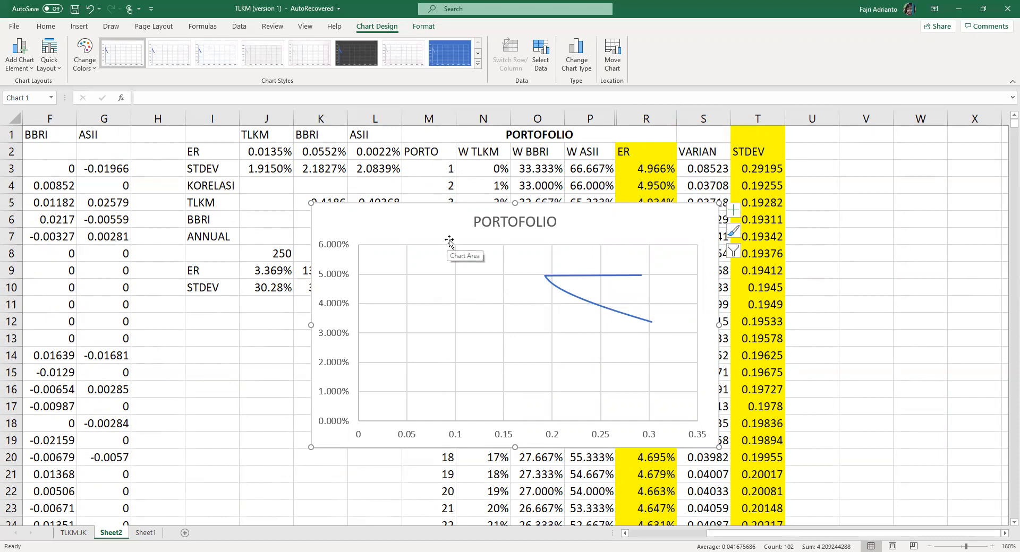
pyautogui.moveTo(399, 214); pyautogui.dragTo(878, 229)
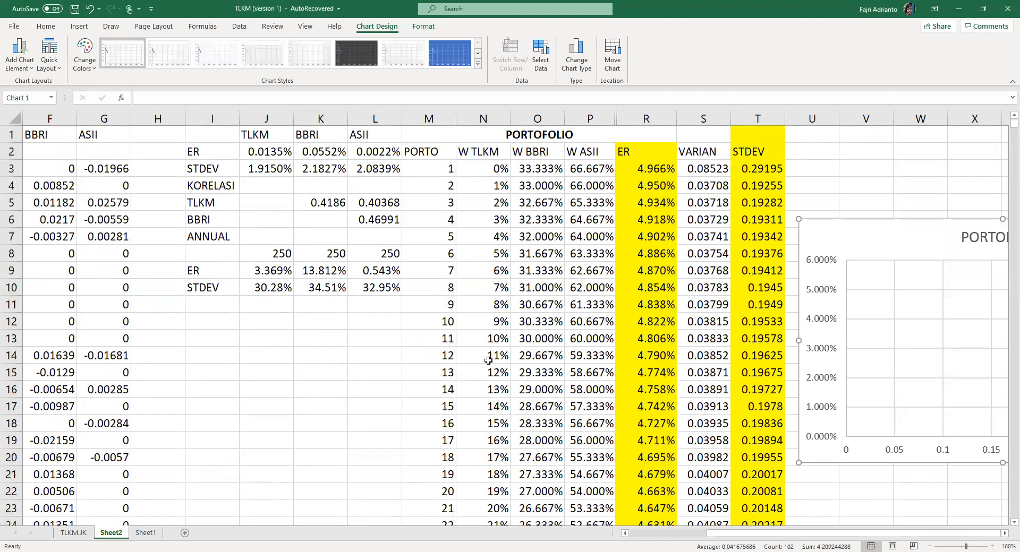
pyautogui.scroll(-1, 487, 356)
pyautogui.scroll(1, 650, 406)
pyautogui.moveTo(856, 249)
pyautogui.mouseDown()
pyautogui.moveTo(710, 241)
pyautogui.moveTo(914, 231)
pyautogui.moveTo(902, 244)
pyautogui.moveTo(867, 244)
pyautogui.mouseUp()
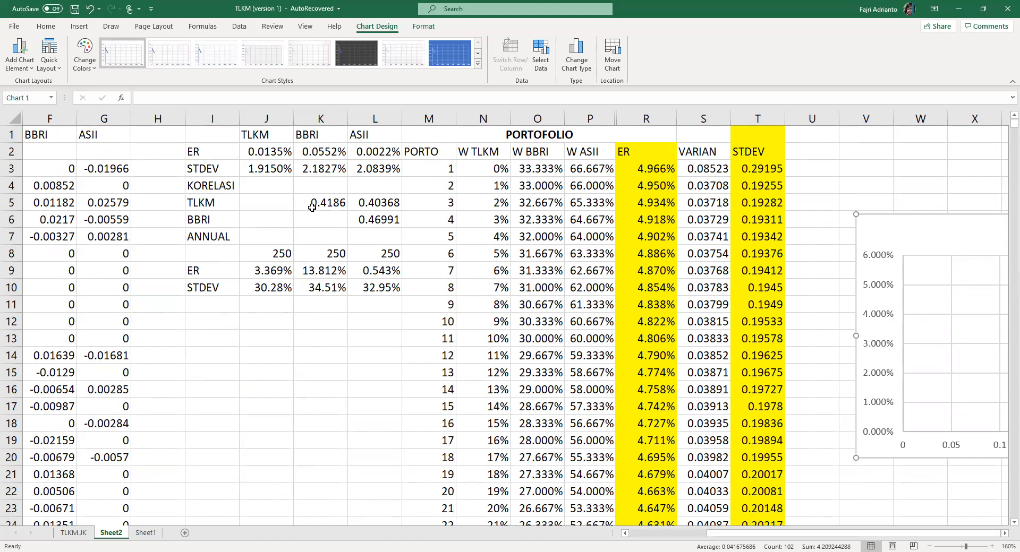
# Examine the stock correlations in K5:L6 and the first portfolio's standard deviation in T3
pyautogui.click(339, 209)
pyautogui.moveTo(339, 208); pyautogui.dragTo(372, 219)
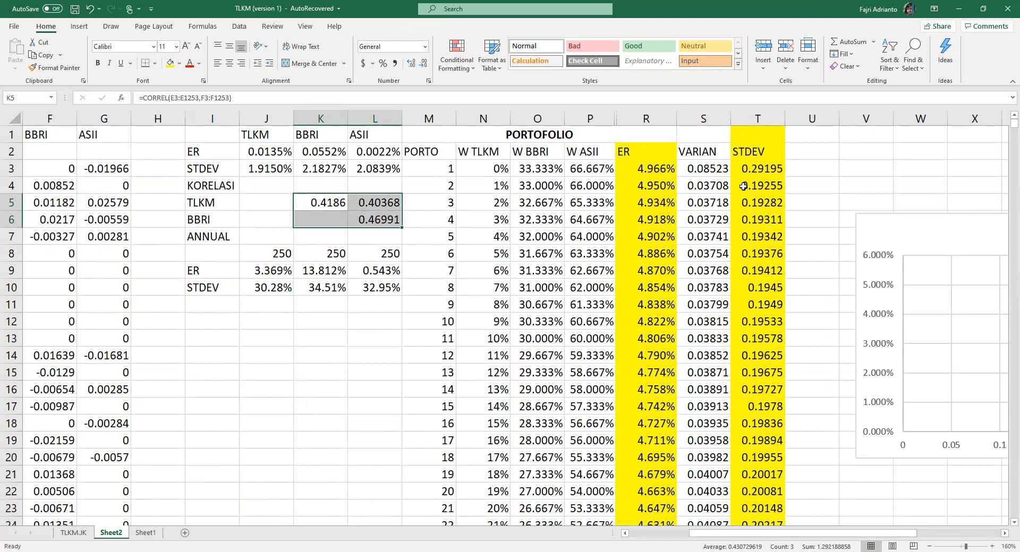
pyautogui.click(755, 173)
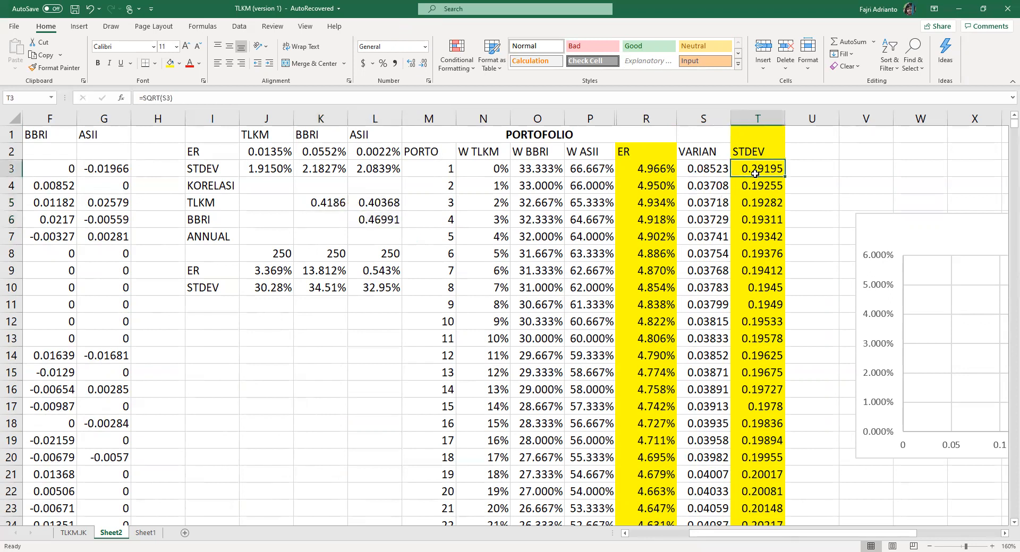